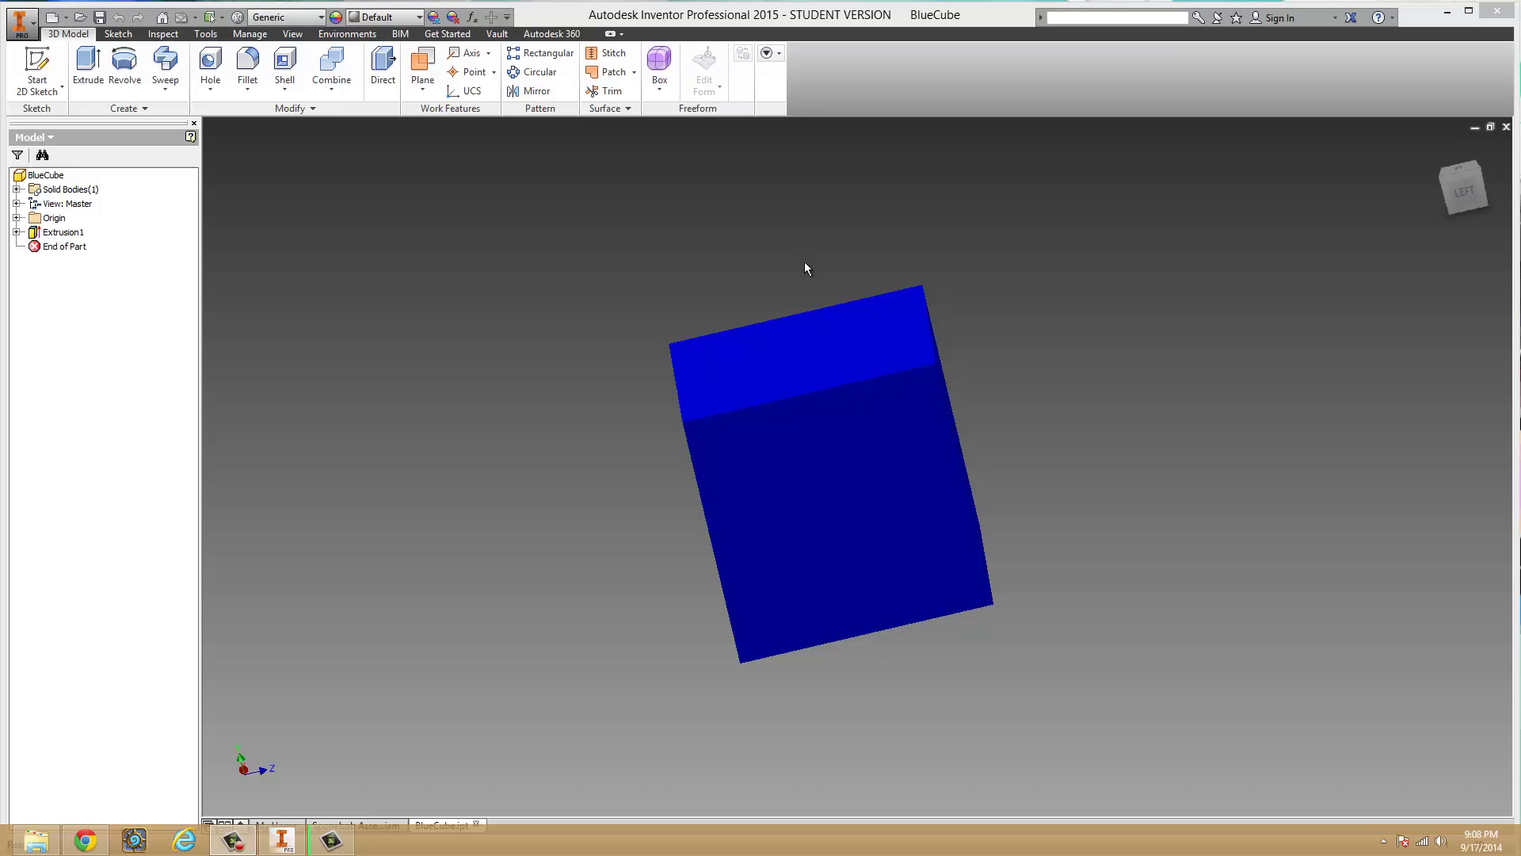
- Create a new assembly document from the Standard.iam template
shift+middle_drag(753, 293, 720, 383)
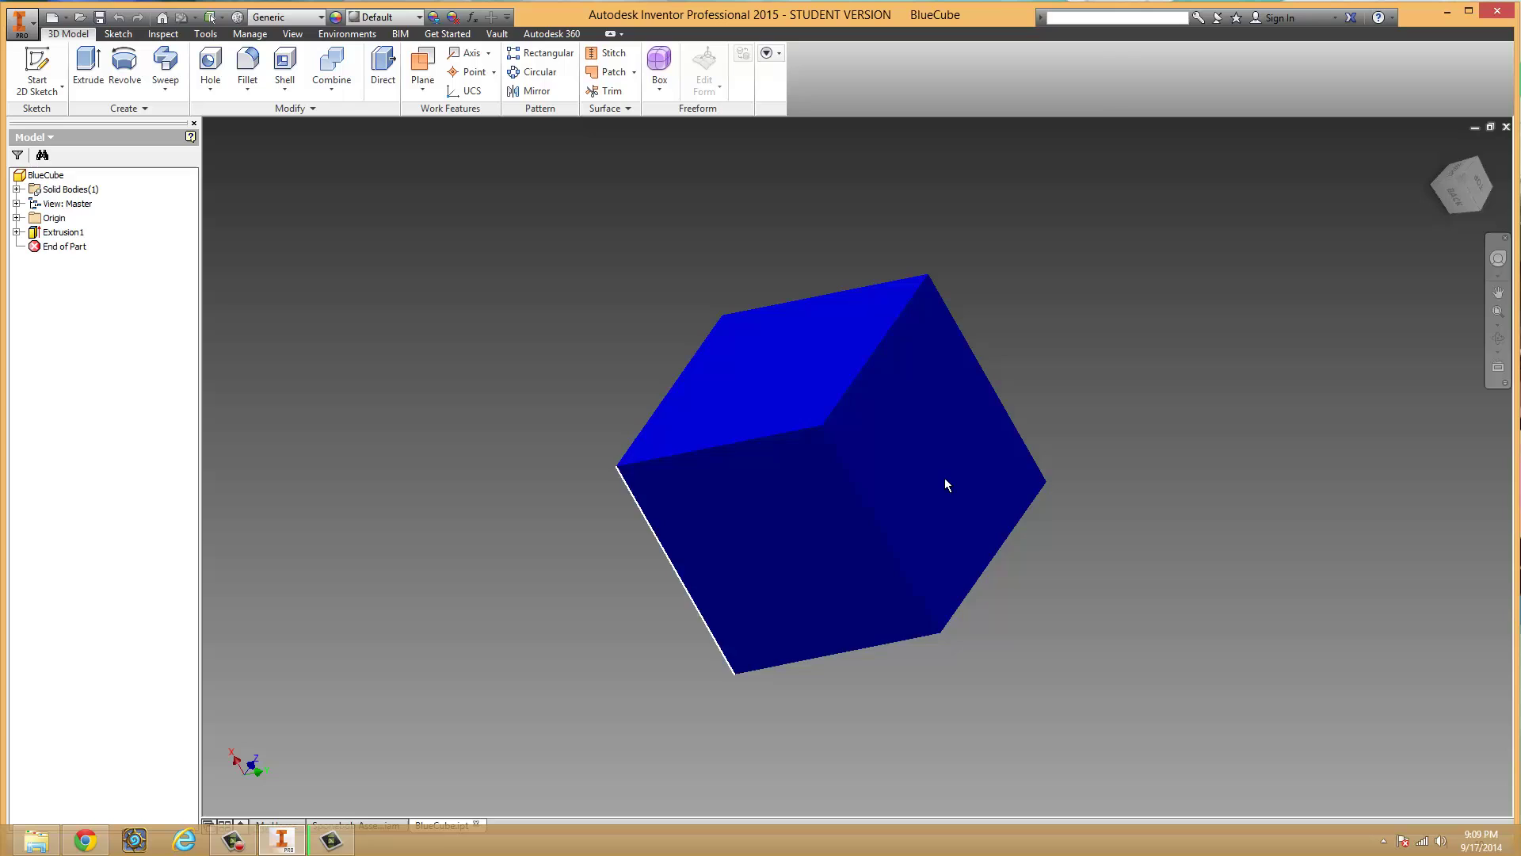
shift+middle_drag(1000, 531, 967, 557)
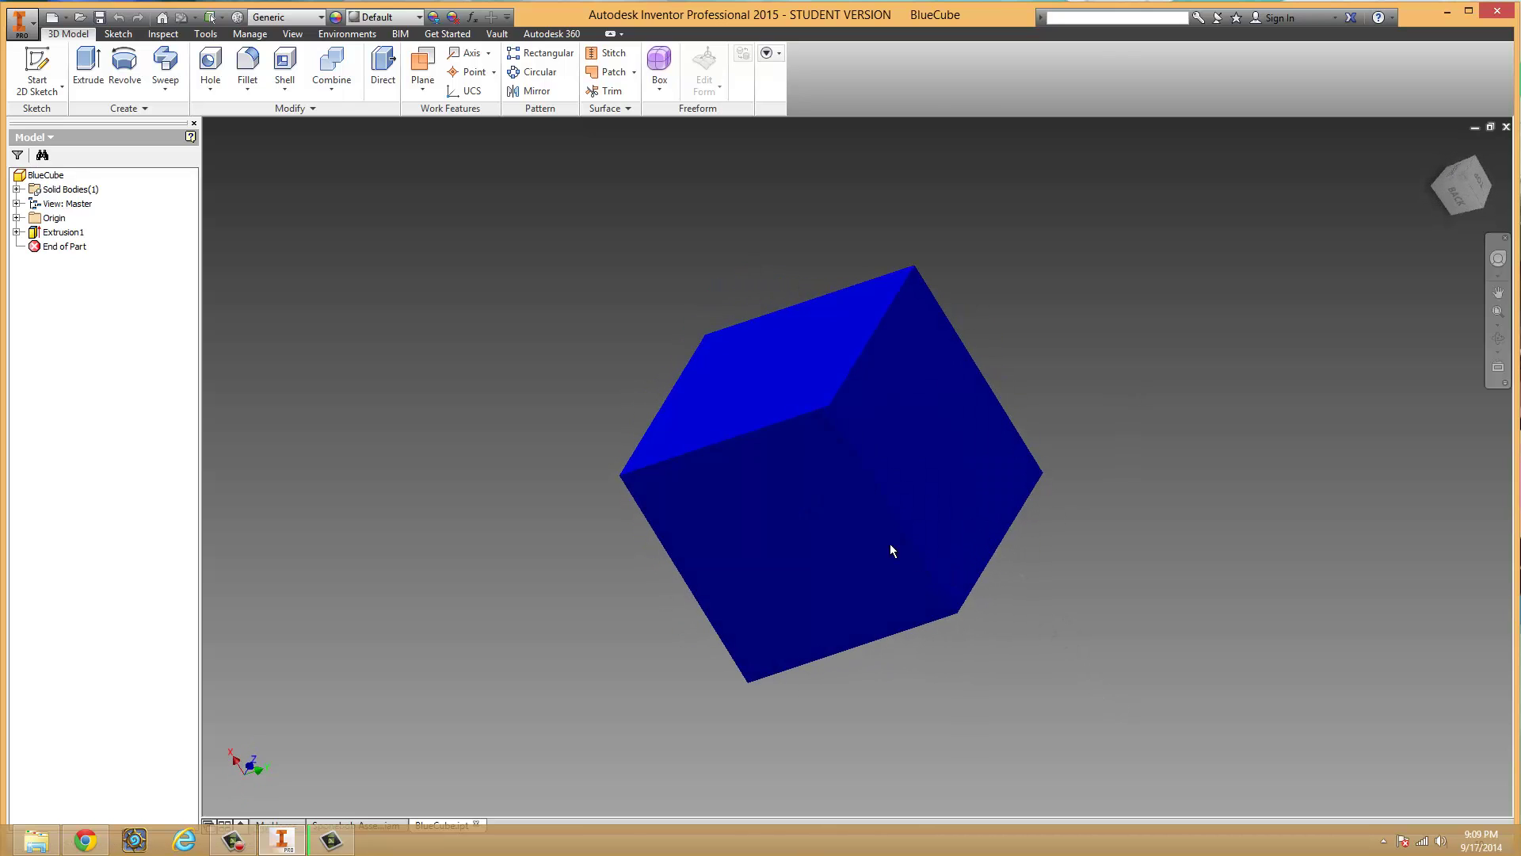
click(16, 18)
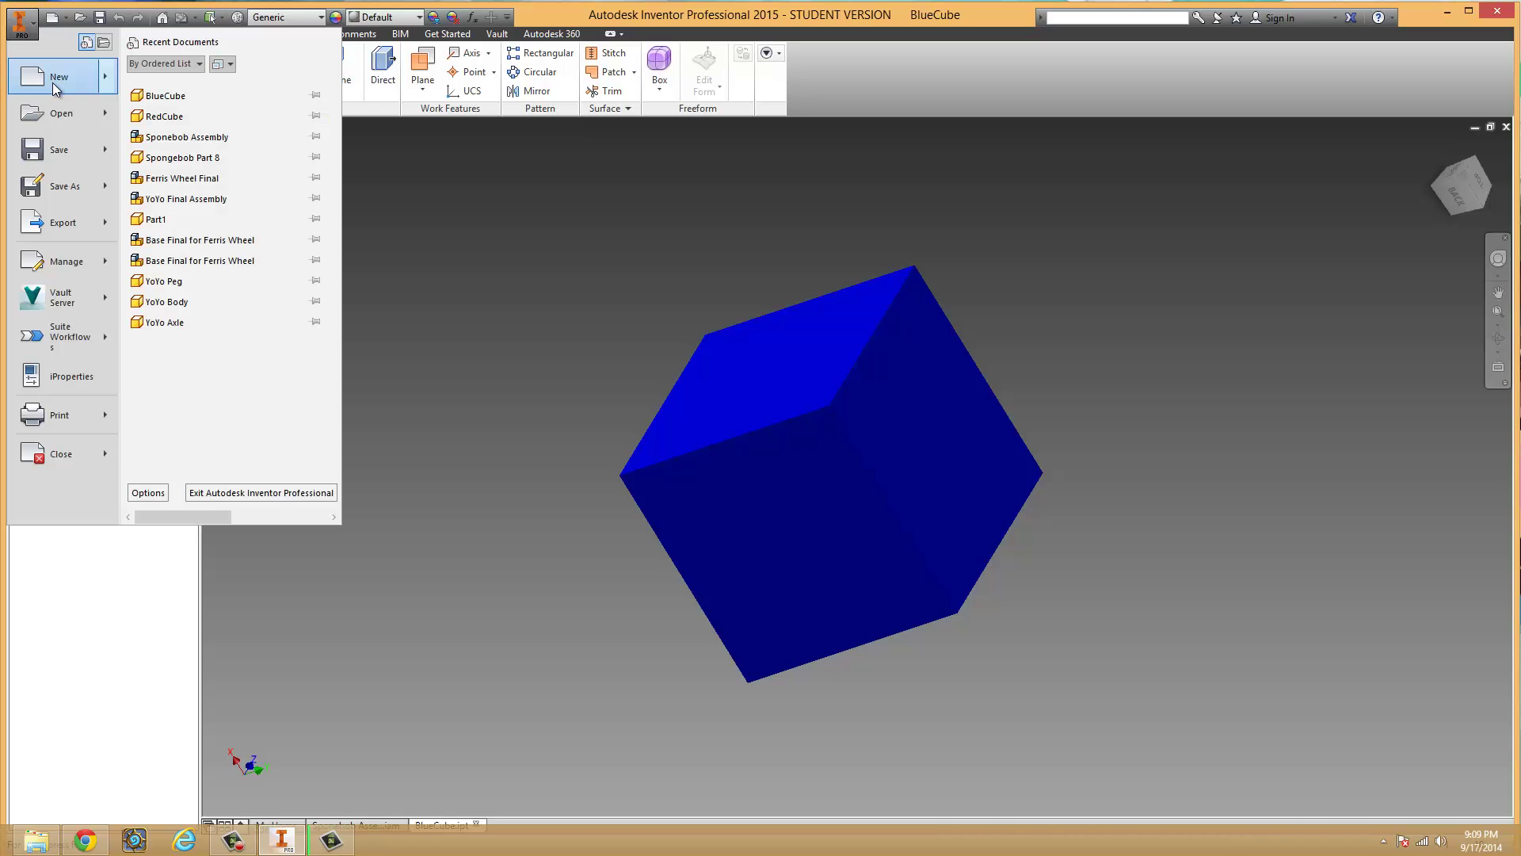
click(55, 87)
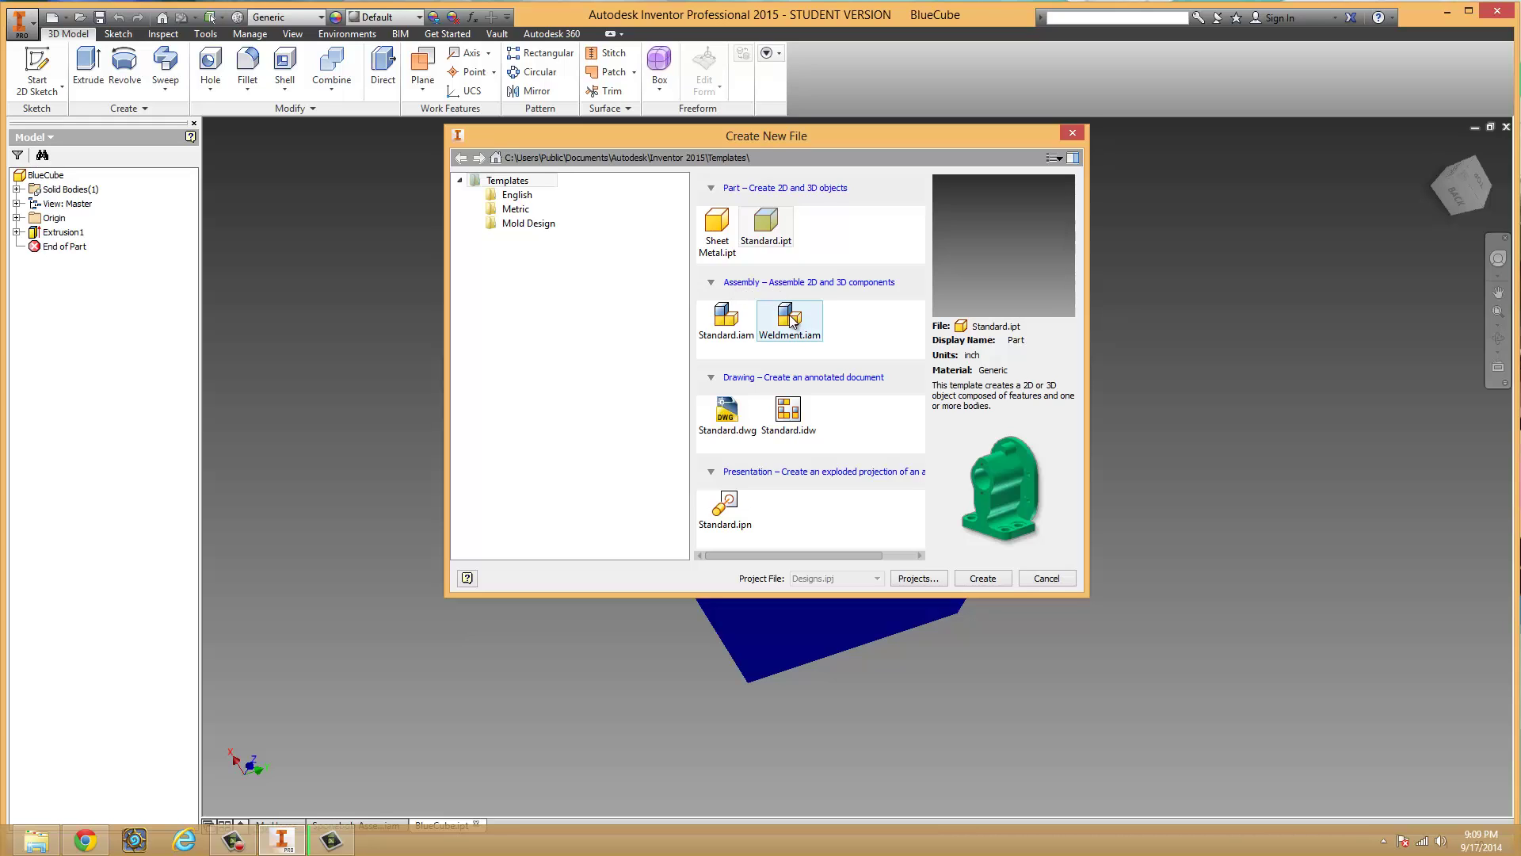
double_click(743, 338)
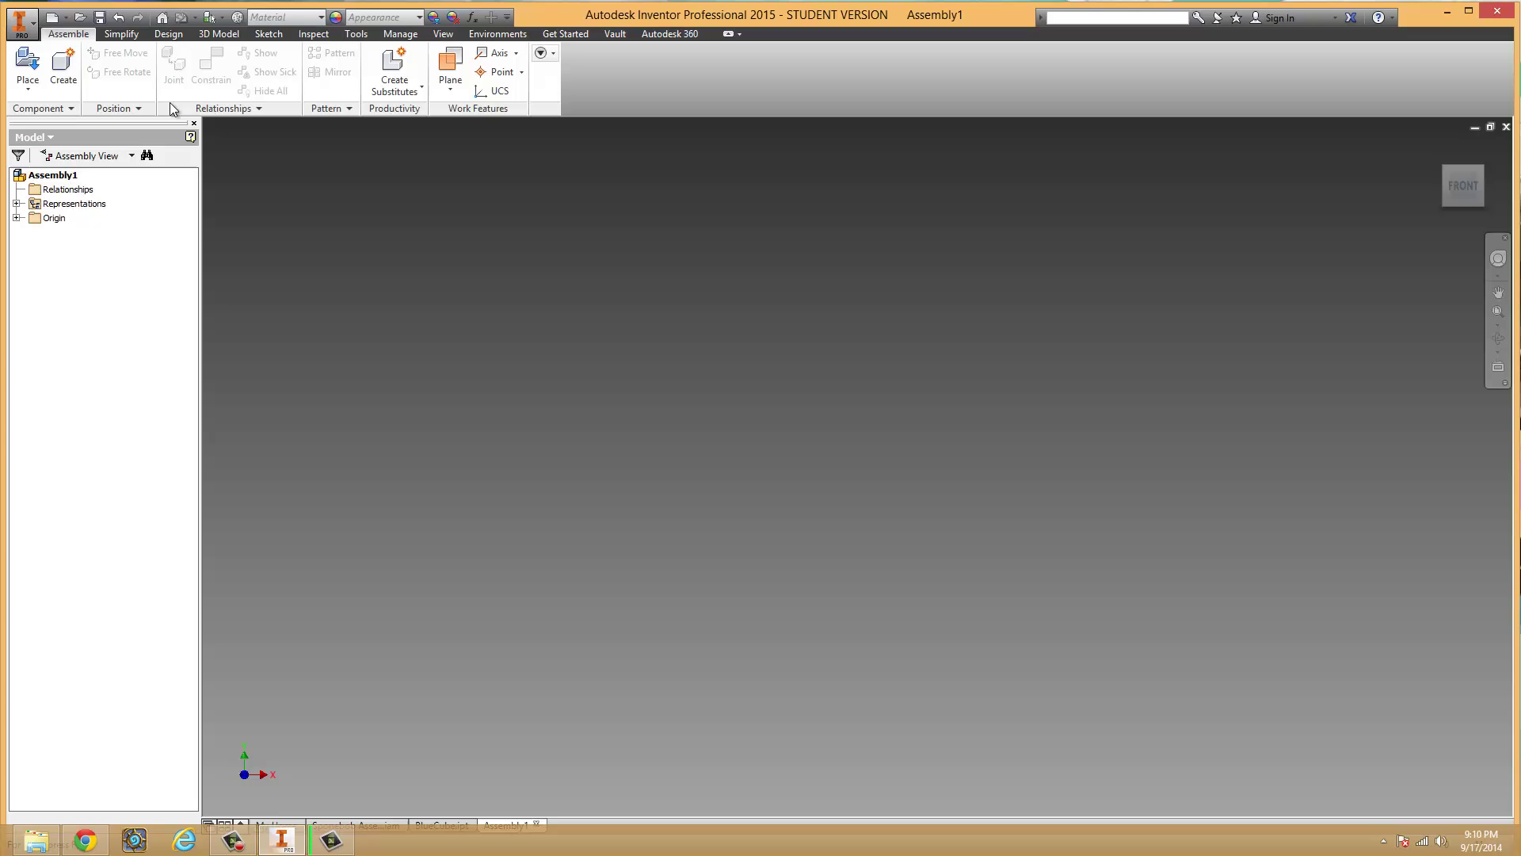
- Choose the BlueCube part from PuzzleCubeFolder for placement
click(32, 63)
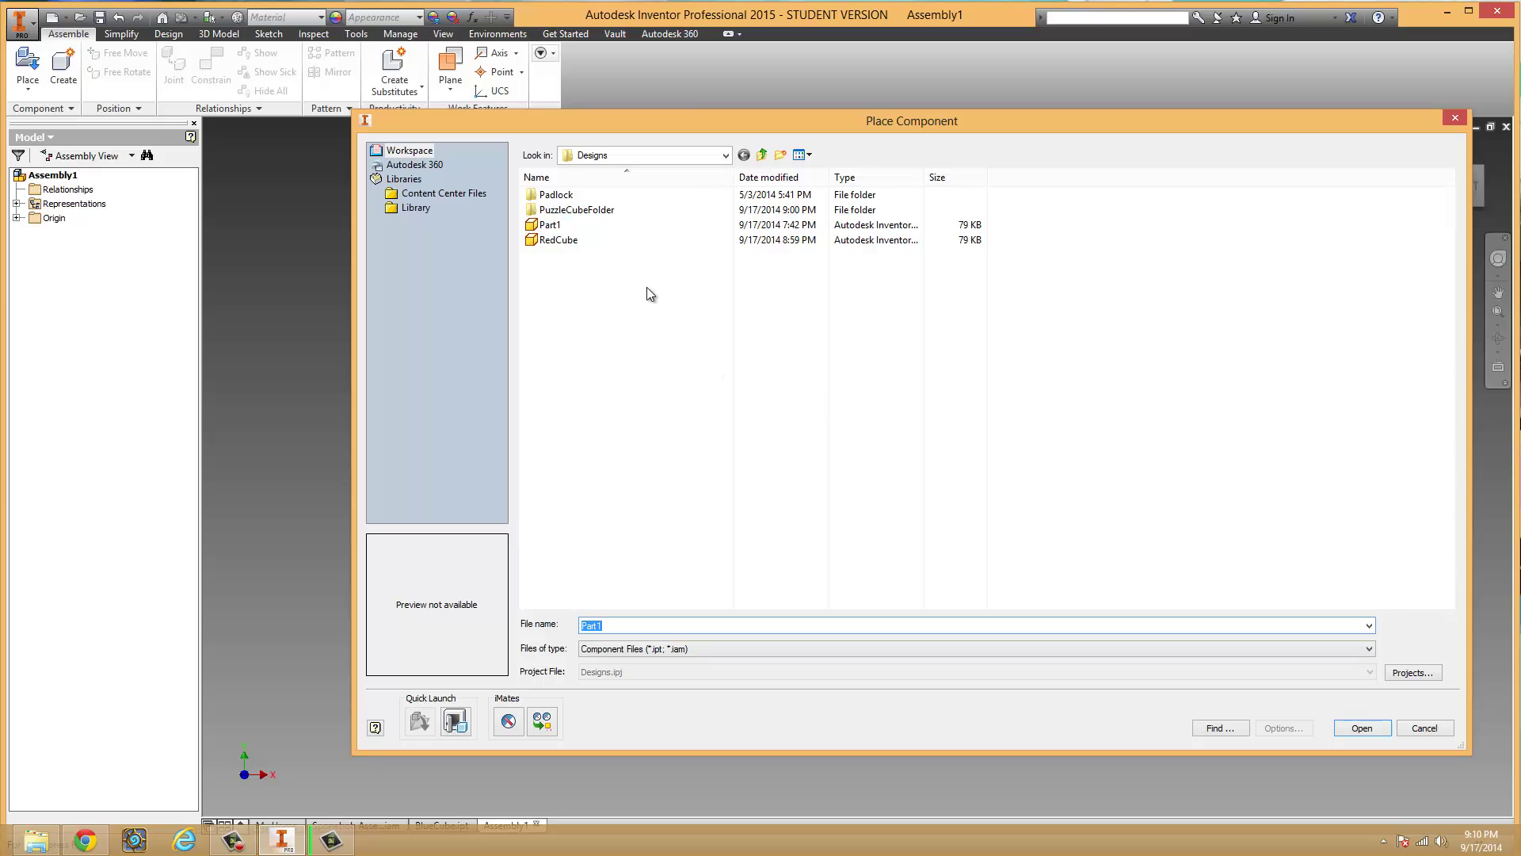
double_click(553, 209)
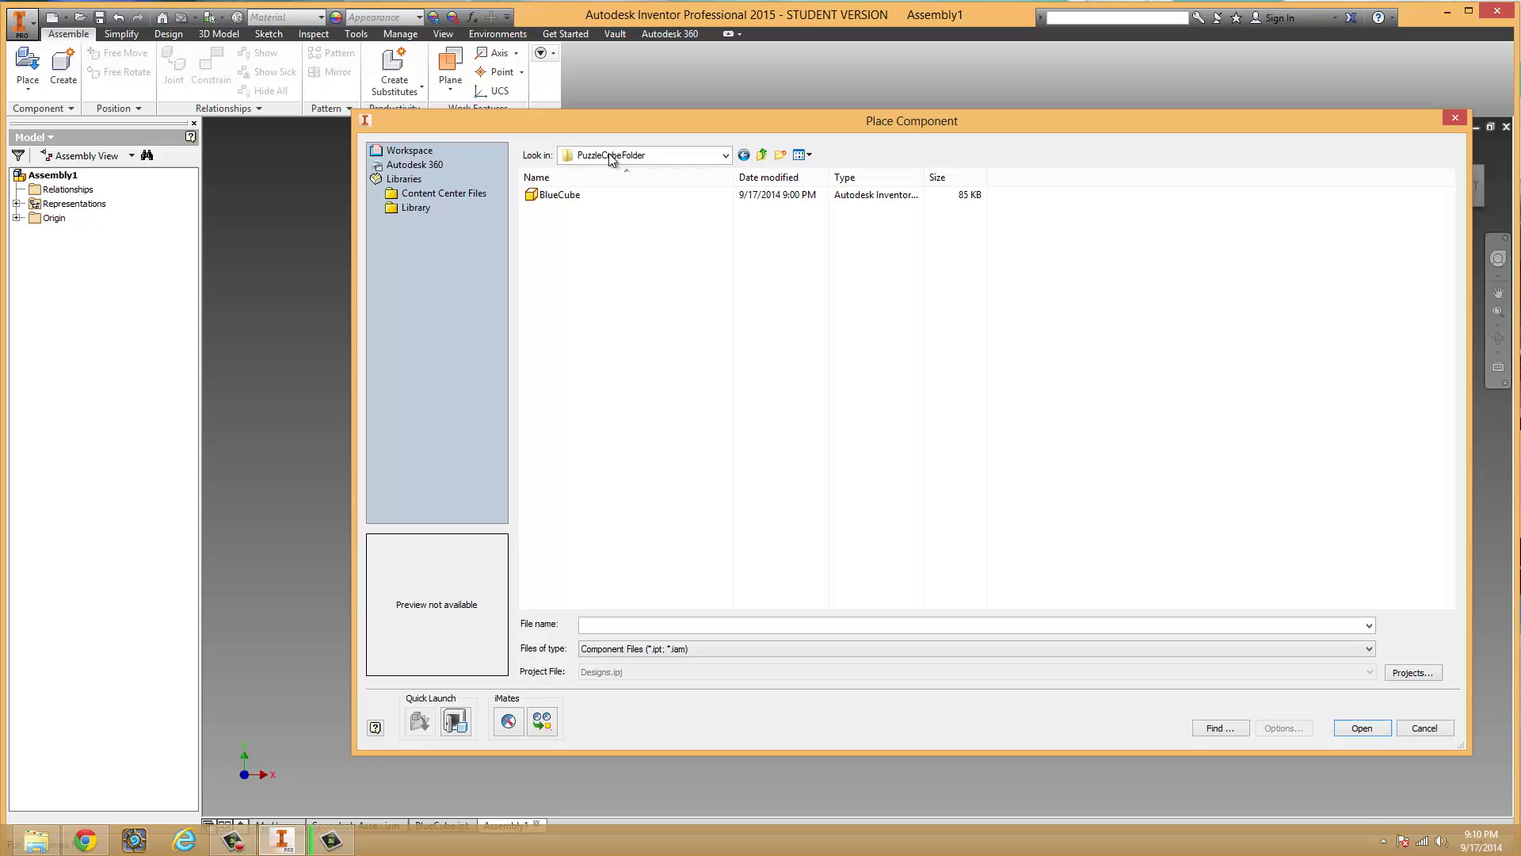
double_click(560, 198)
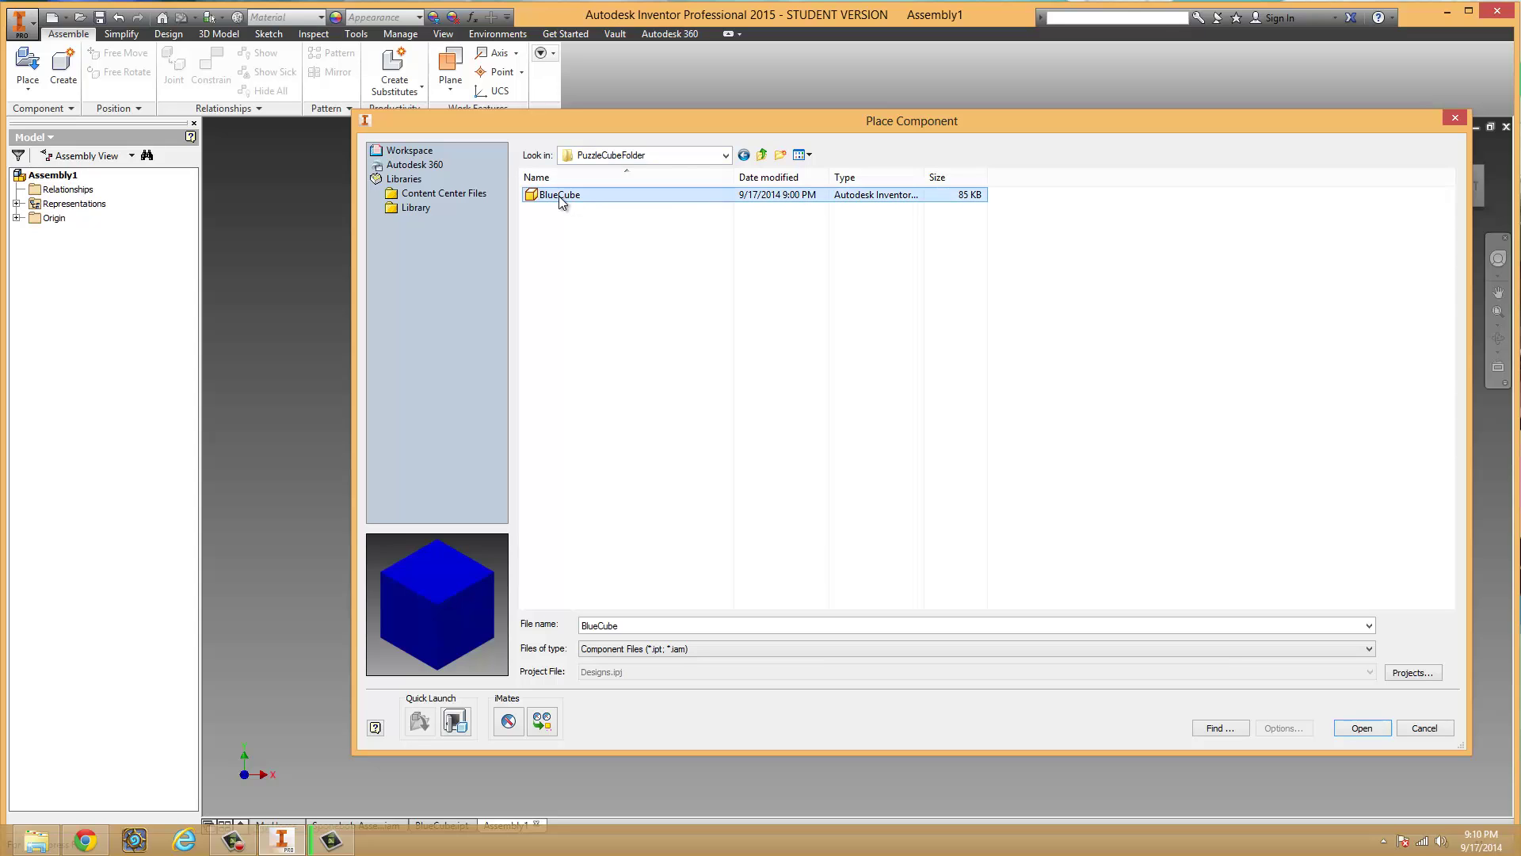
scroll(955, 517, up, 5)
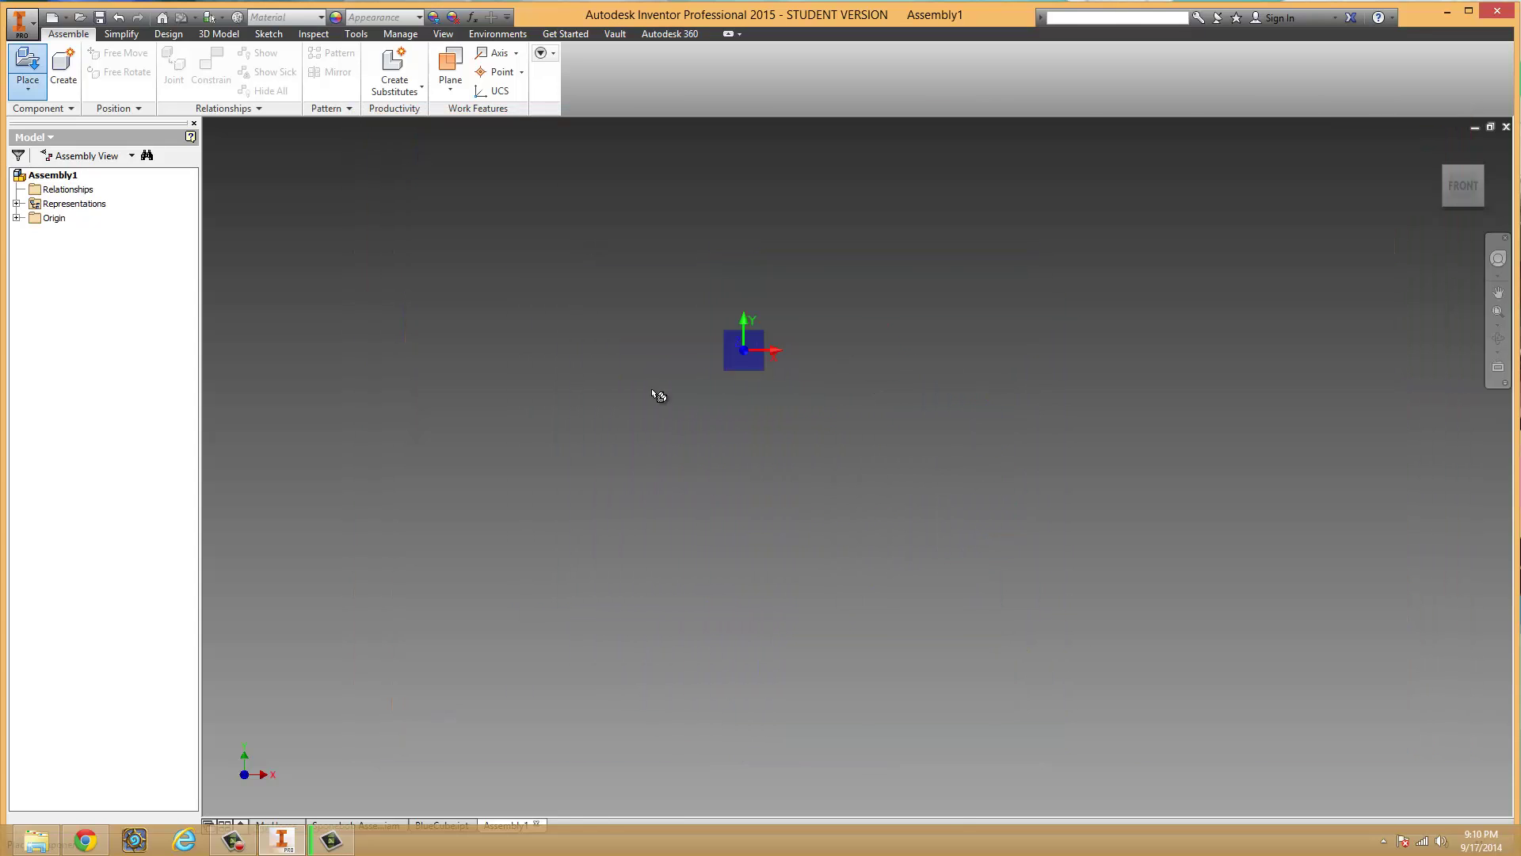
scroll(833, 404, down, 2)
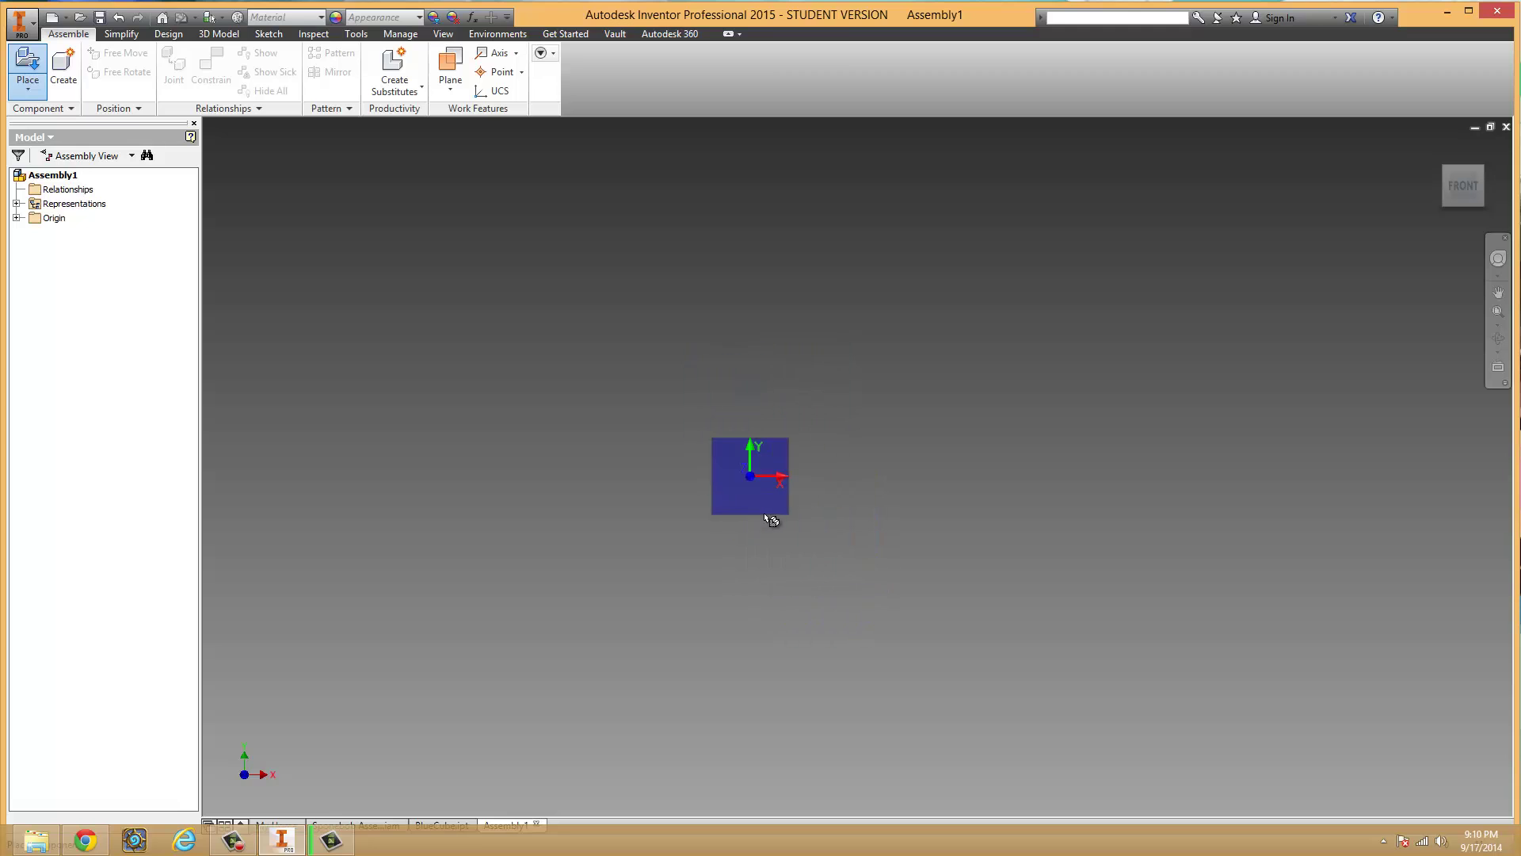
- Drop four BlueCube copies at separate spots in the assembly
click(794, 530)
scroll(844, 561, up, 5)
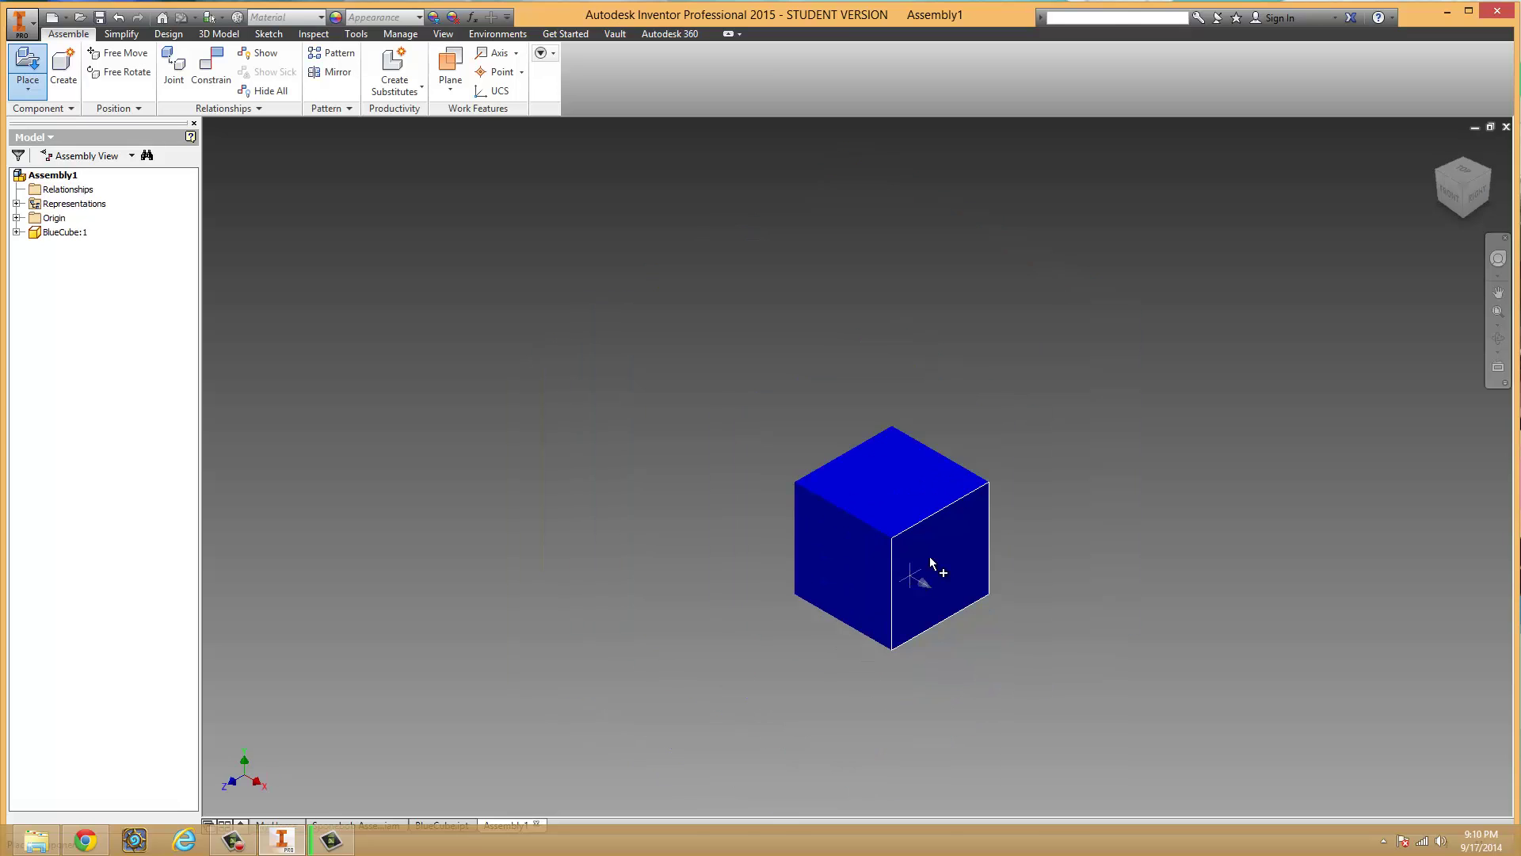
click(1125, 378)
click(550, 636)
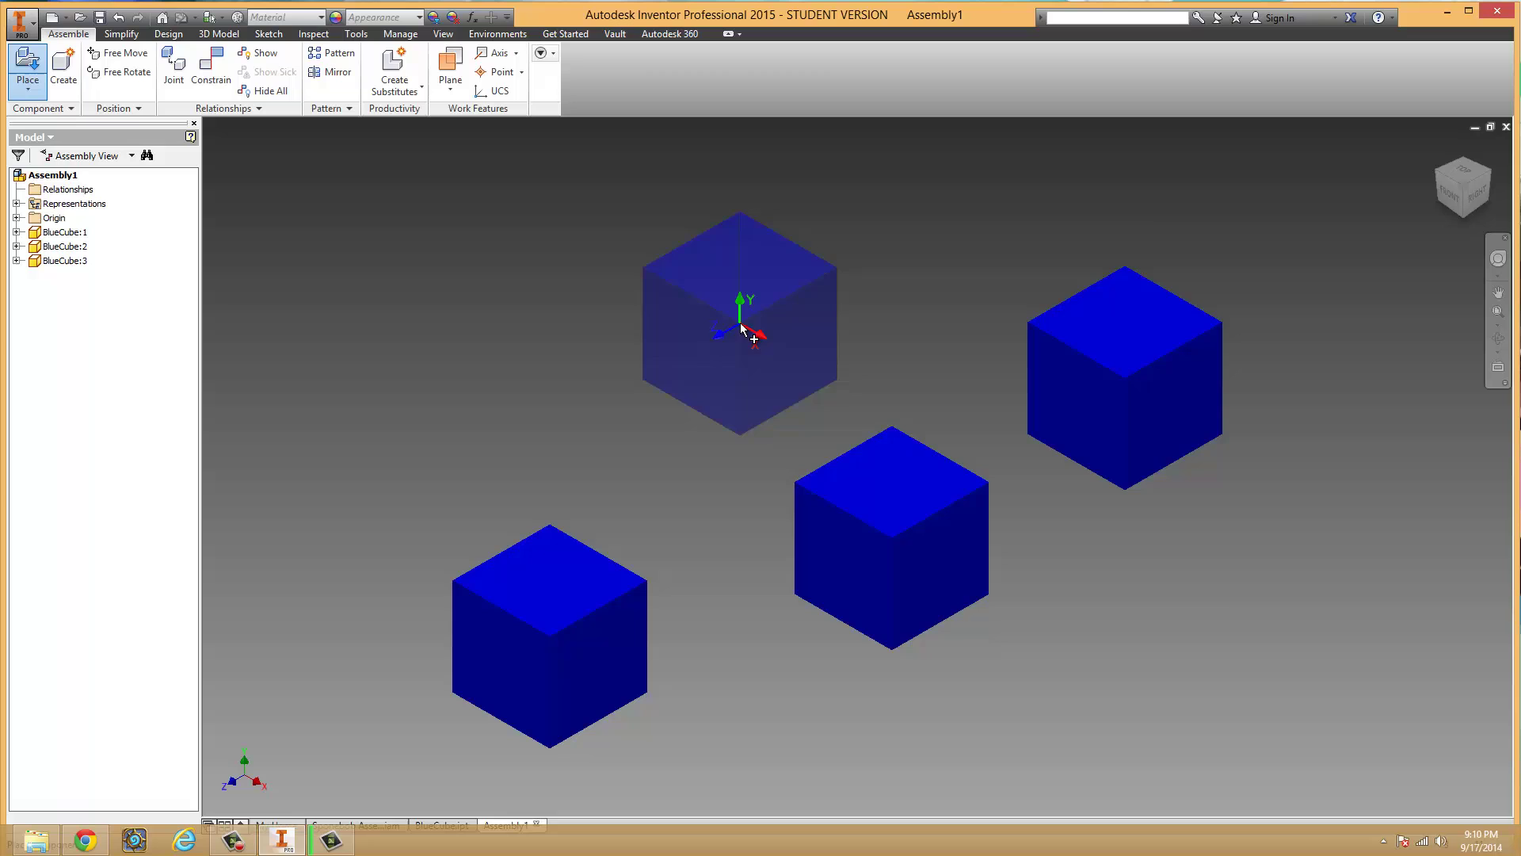
click(740, 318)
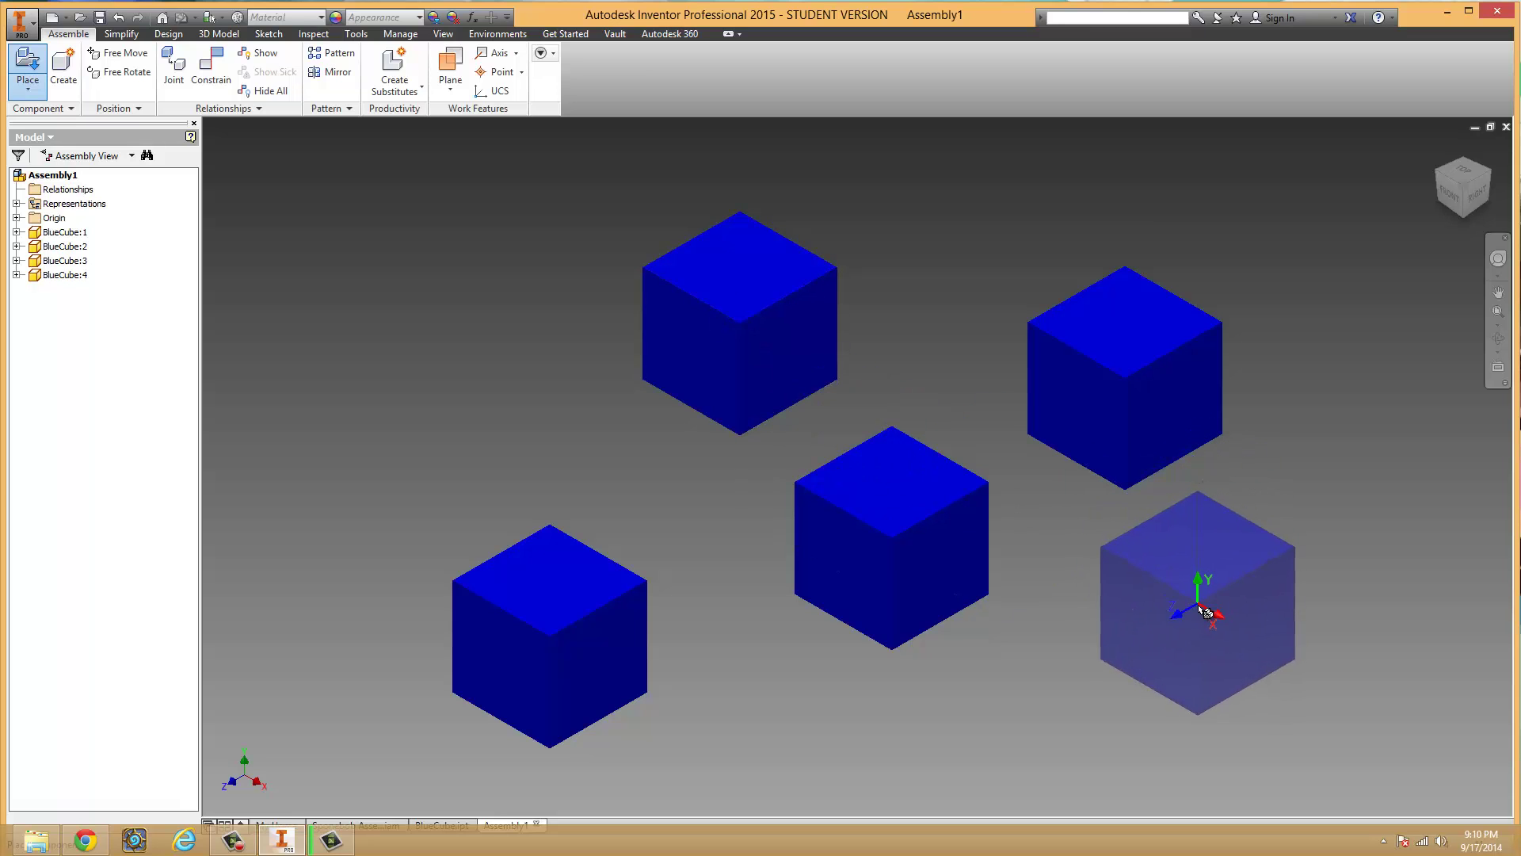
key(Escape)
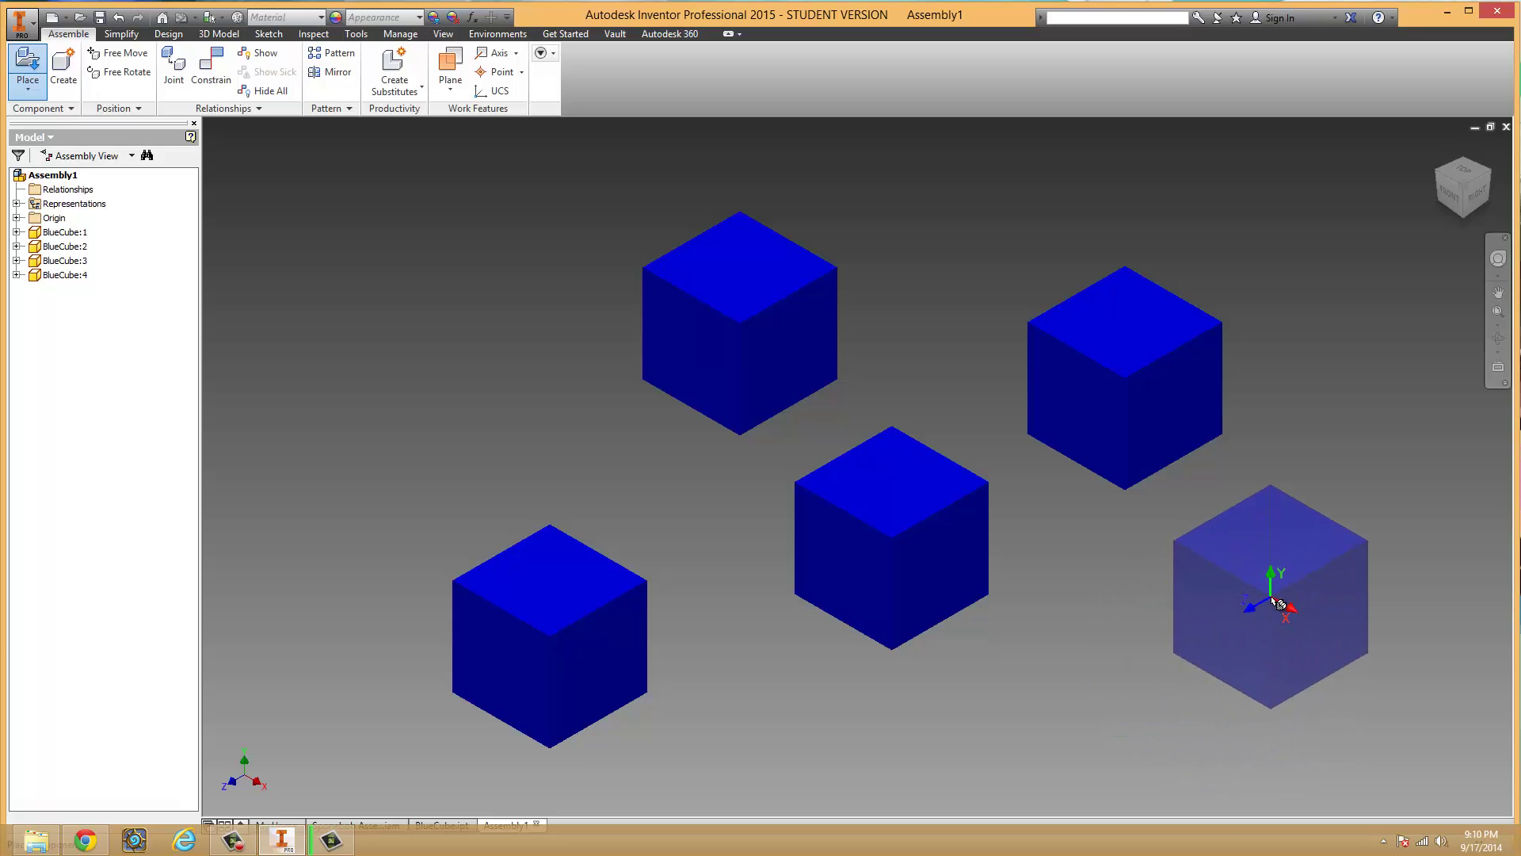
key(Escape)
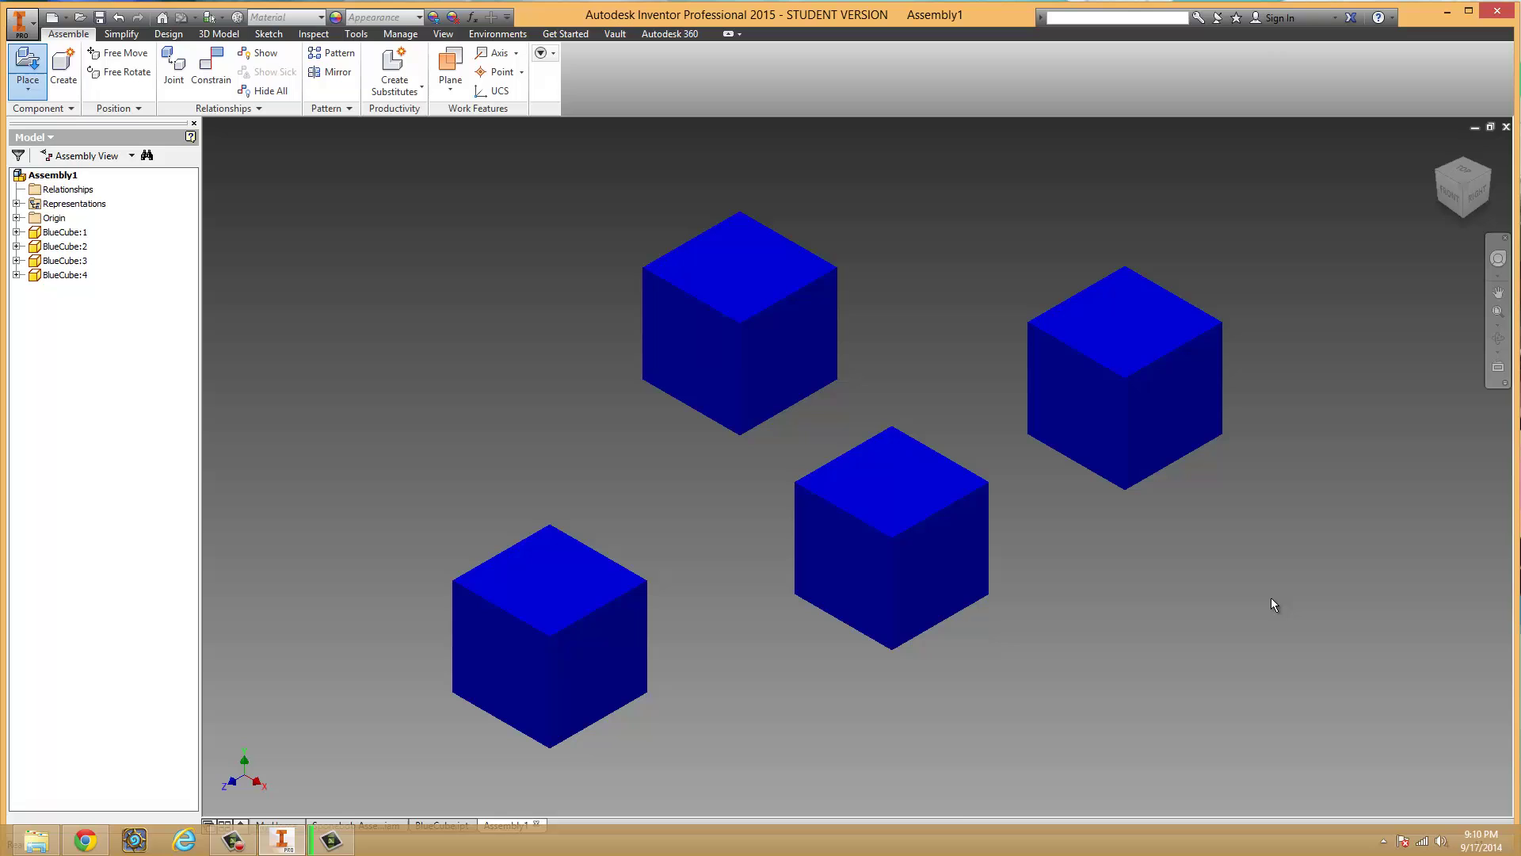
- Drag BlueCube:4 down near the middle cube and open Place Joint with J
shift+middle_drag(1113, 579, 890, 443)
shift+middle_drag(768, 477, 852, 520)
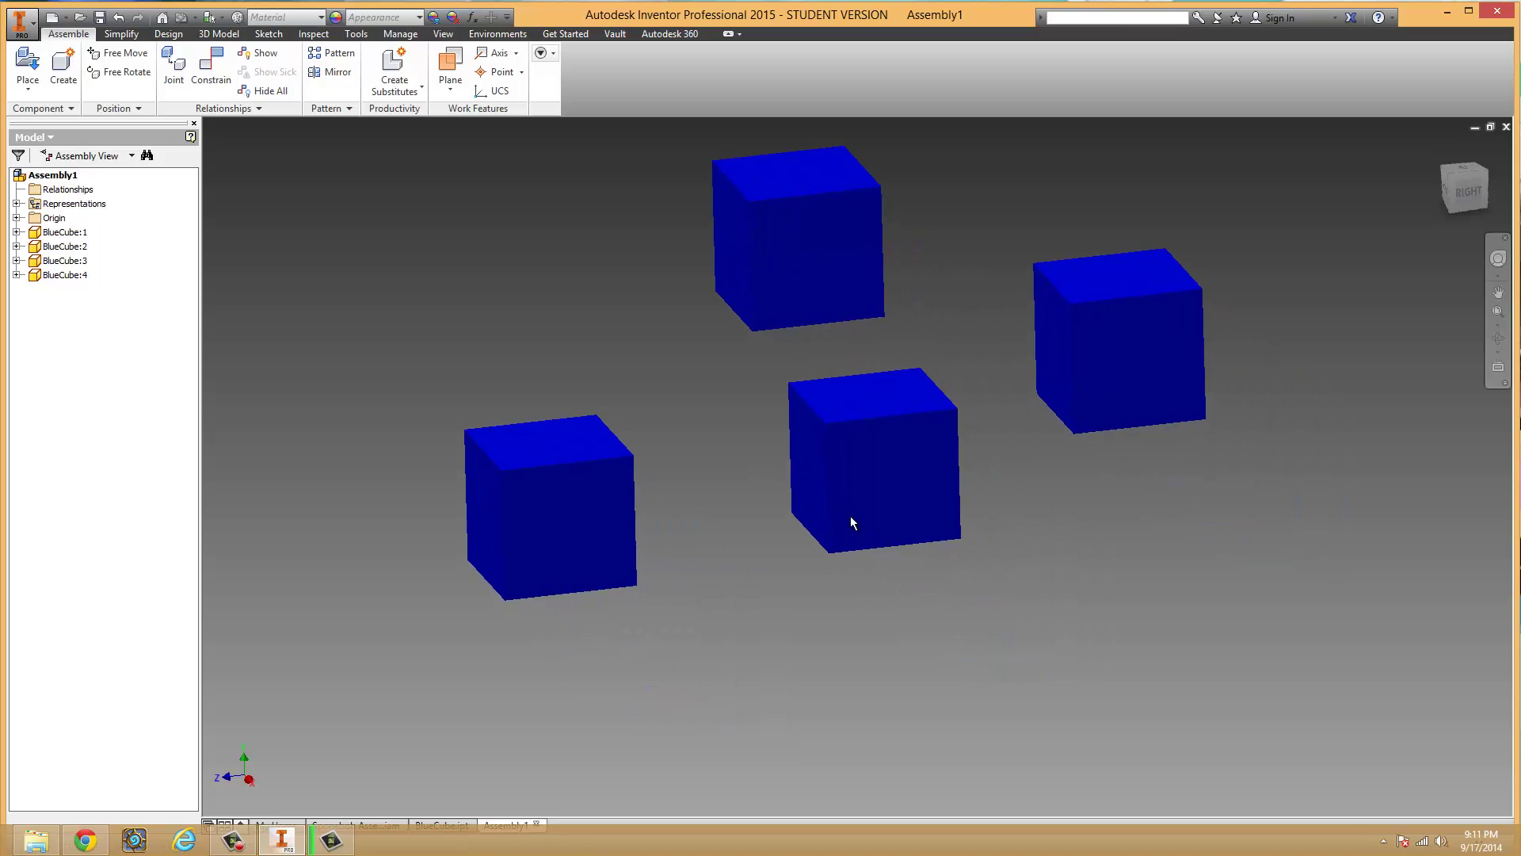
click(818, 297)
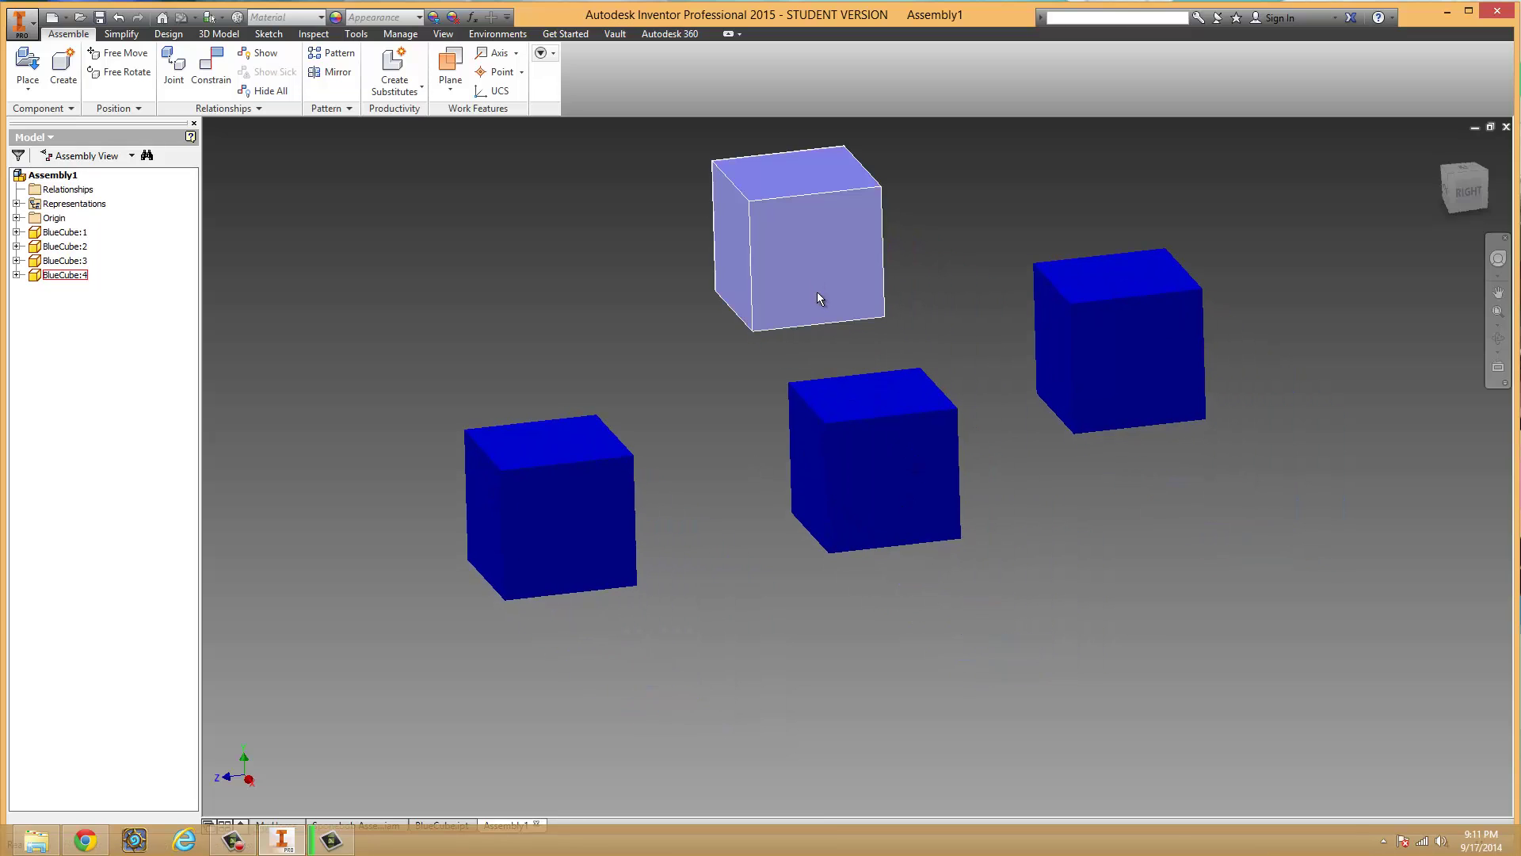
drag(823, 296, 863, 328)
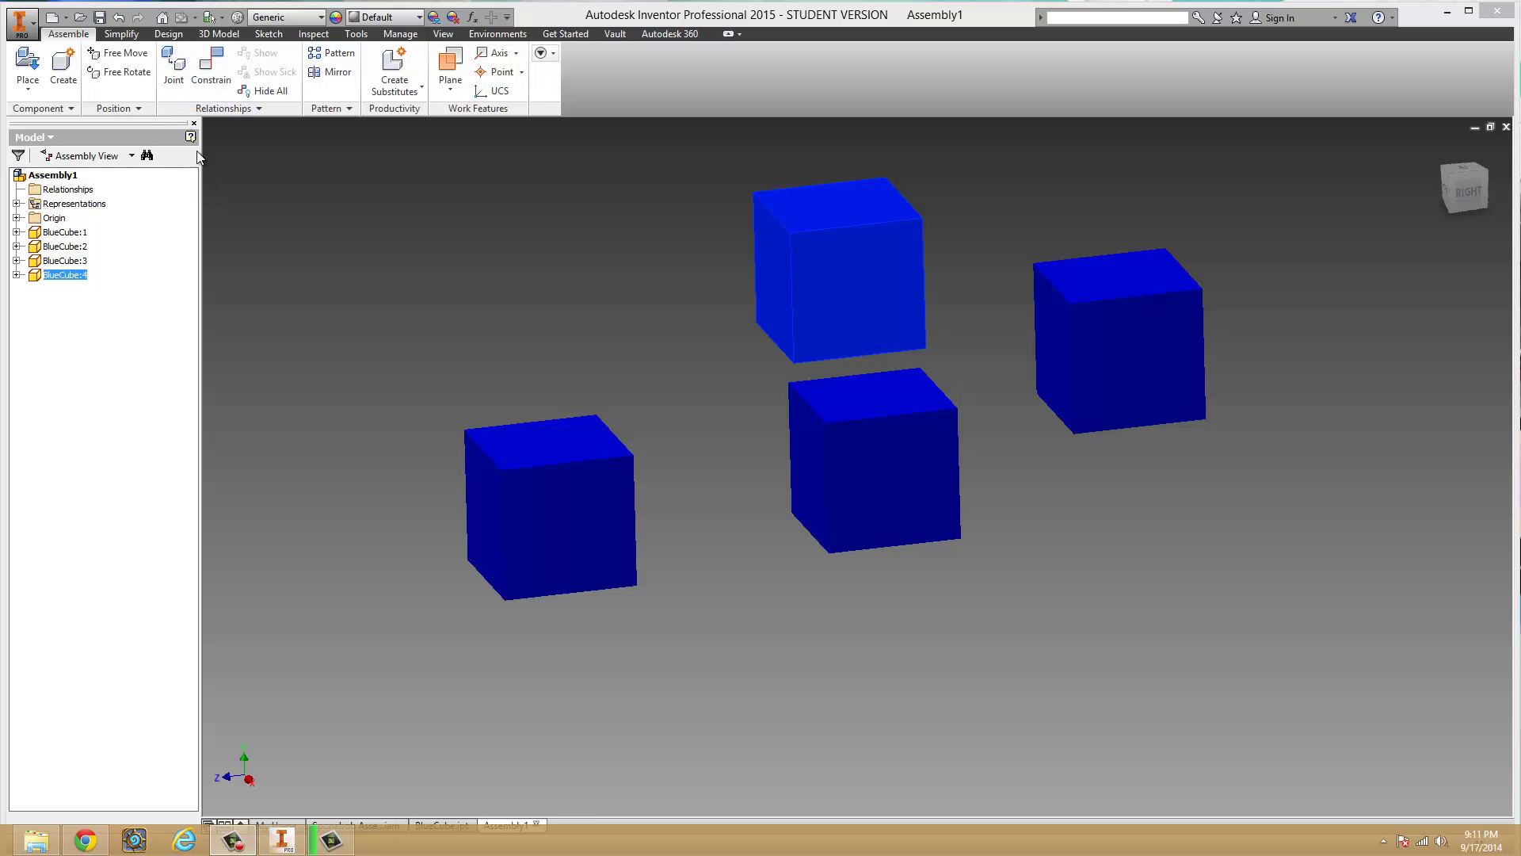
key(j)
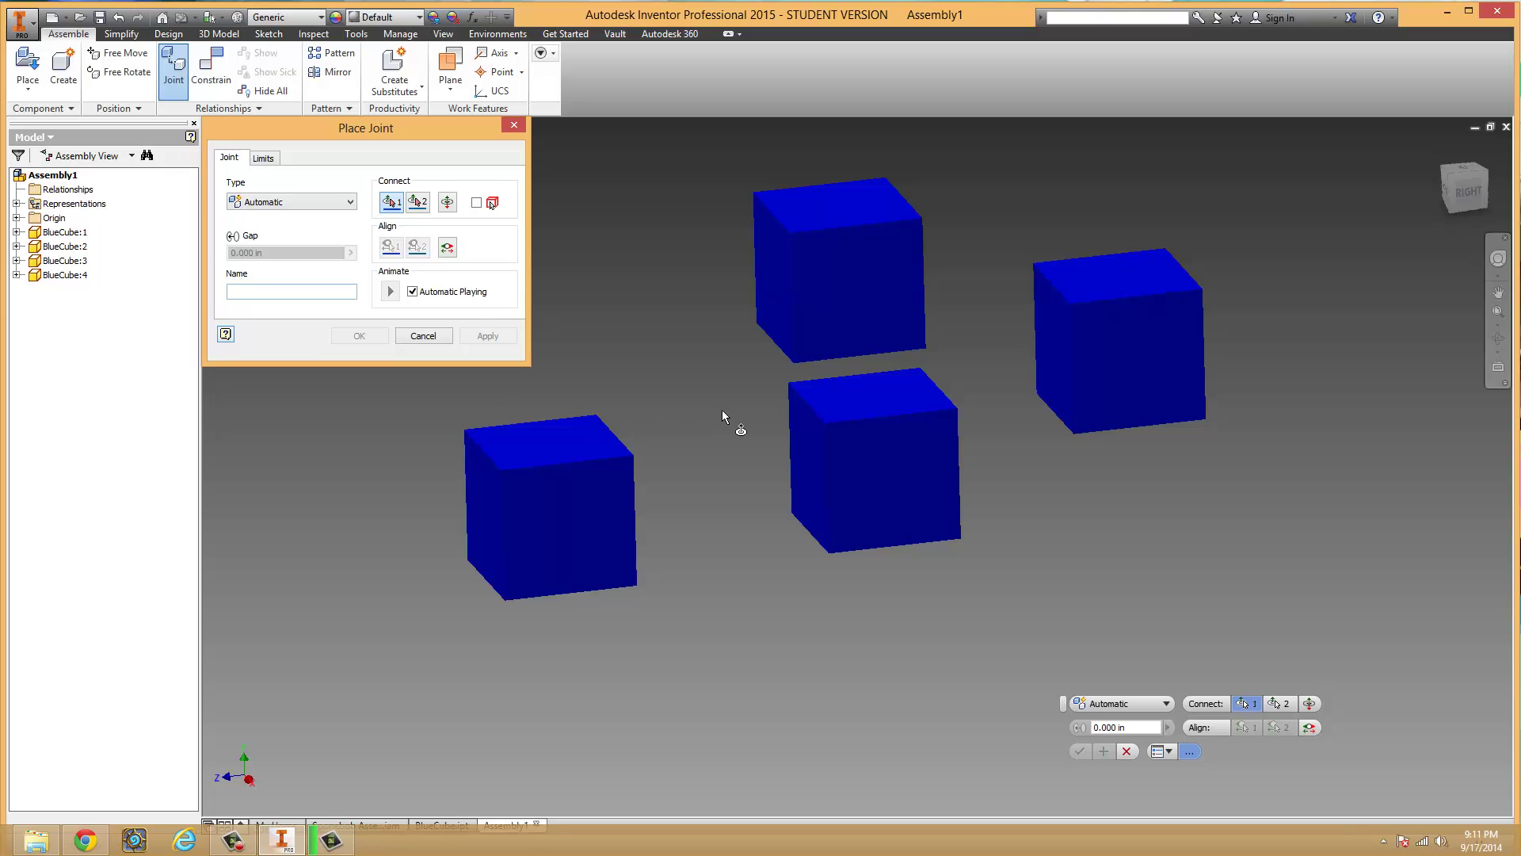
- Rigidly join the upper cube onto the lower cube's top face
click(859, 292)
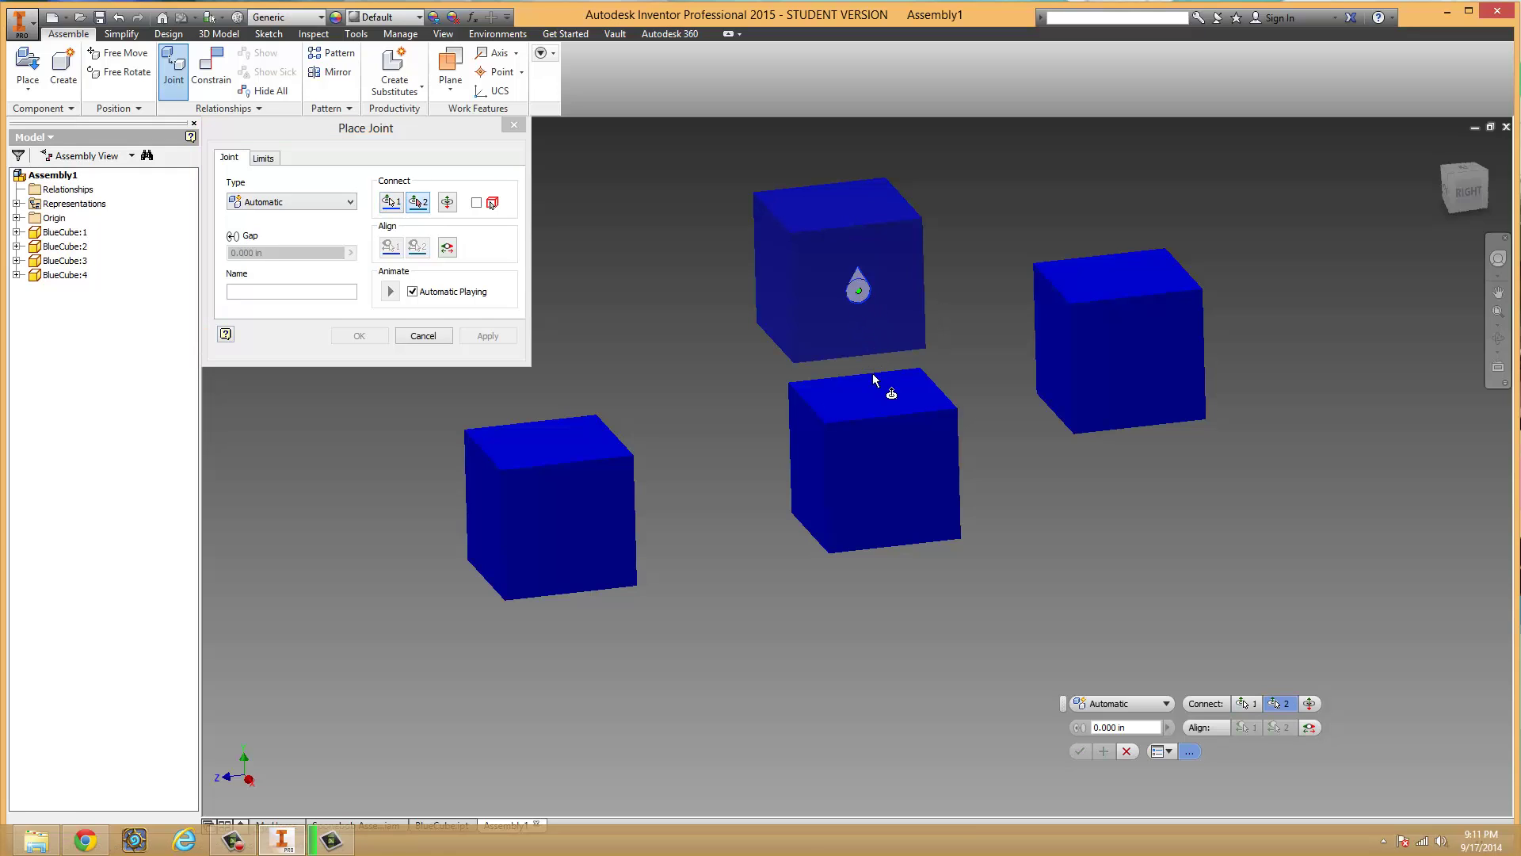
click(875, 394)
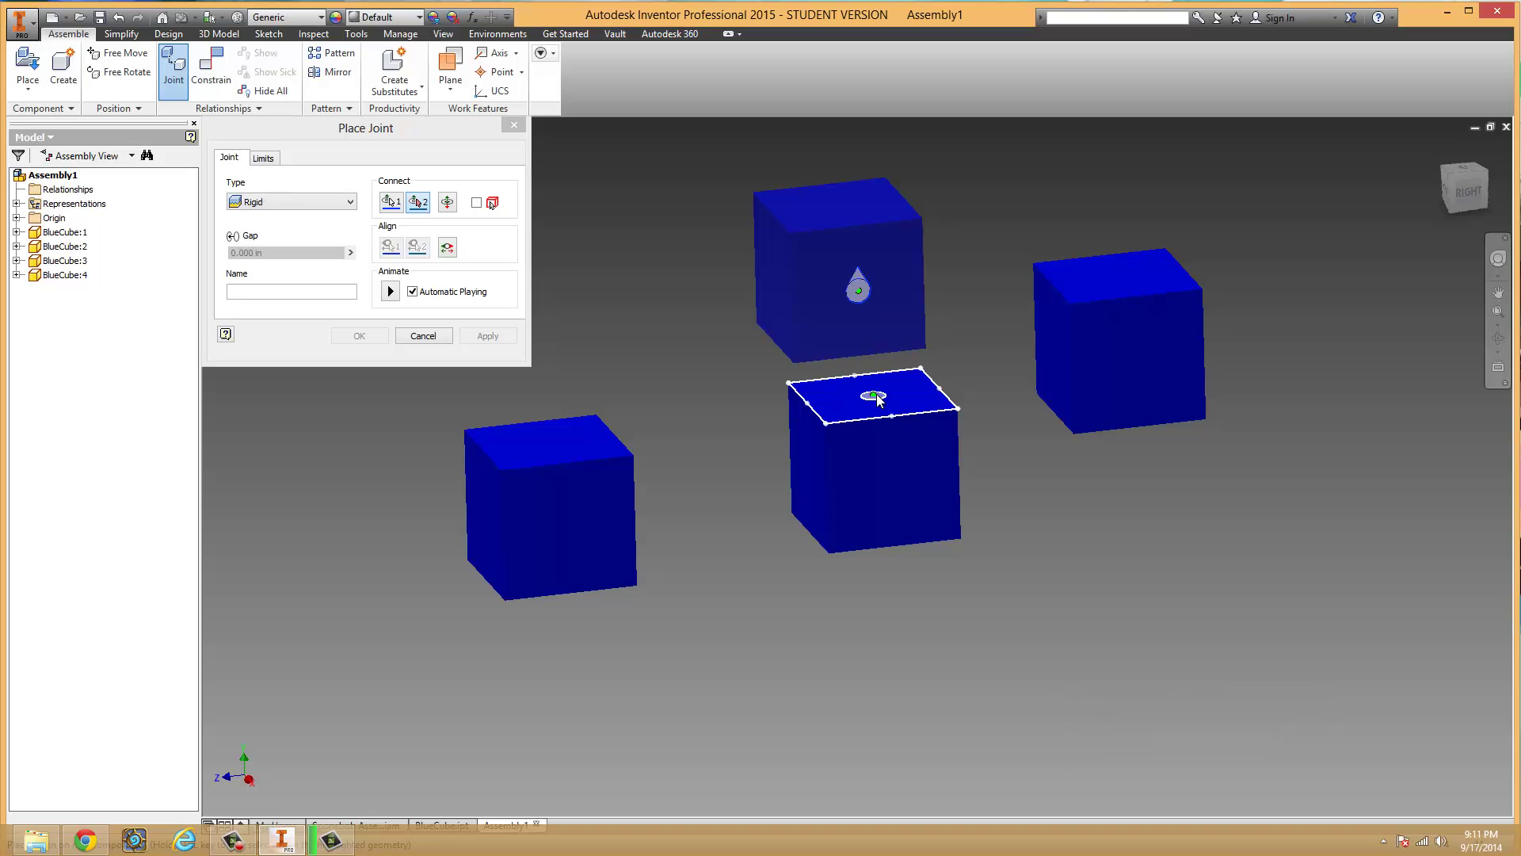
click(877, 399)
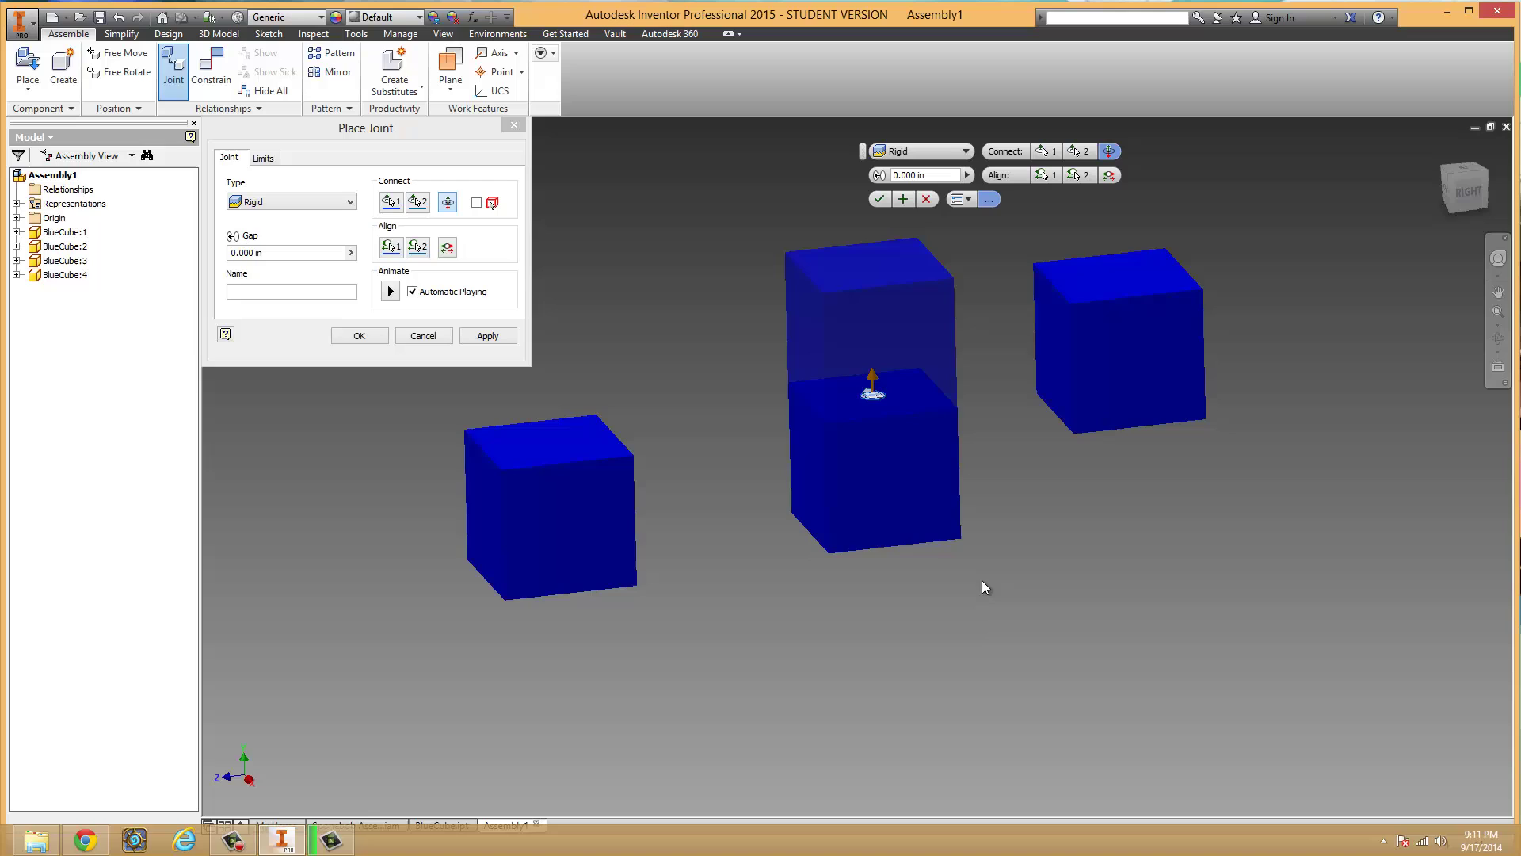
shift+middle_drag(911, 608, 971, 610)
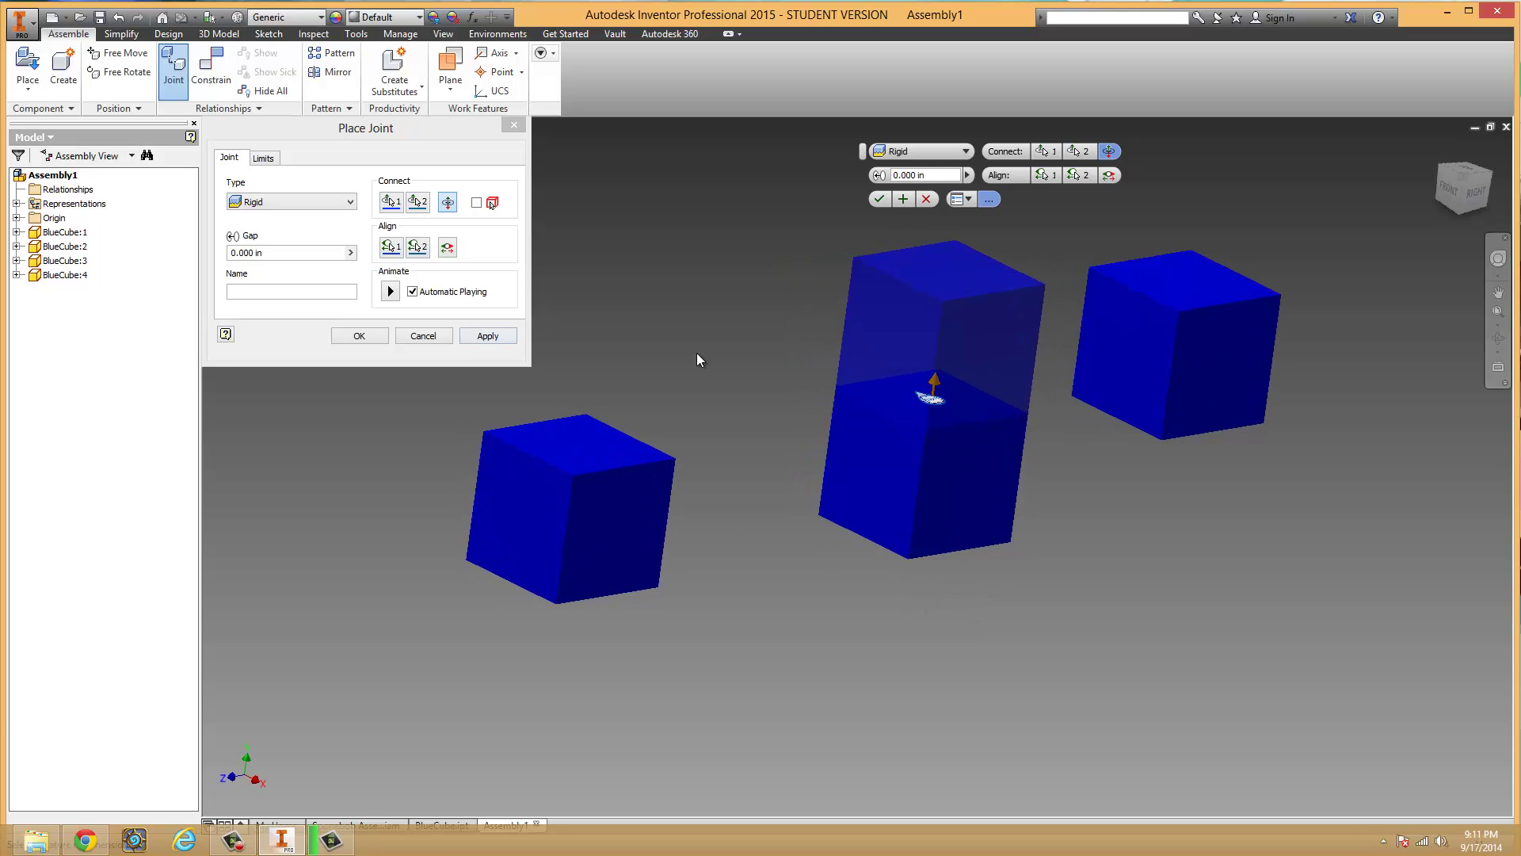
click(488, 336)
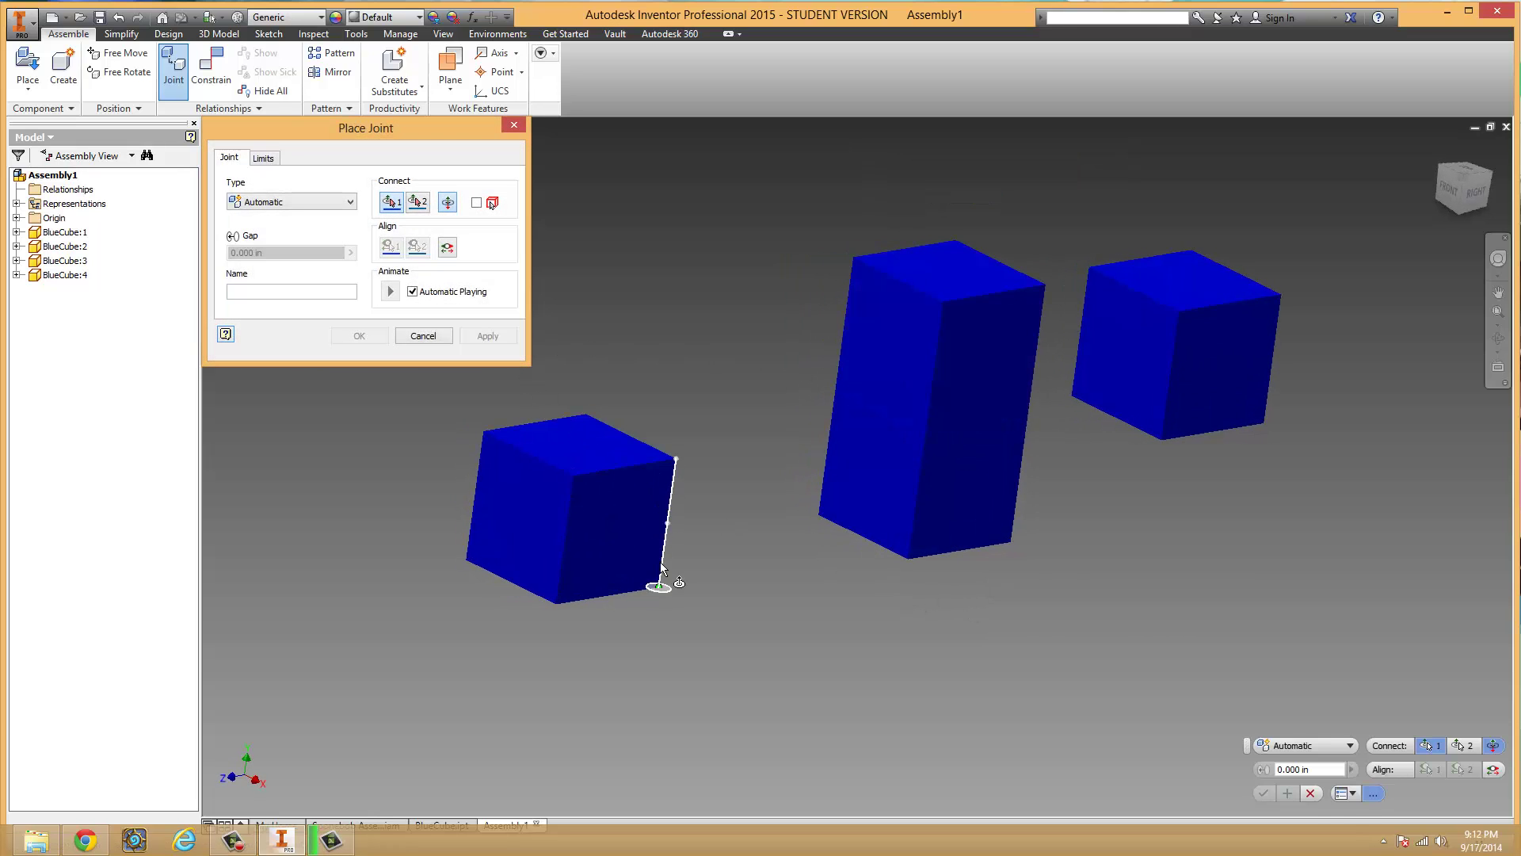
- Attach the small cube to the tall stack with a rigid joint, forming an L
click(618, 531)
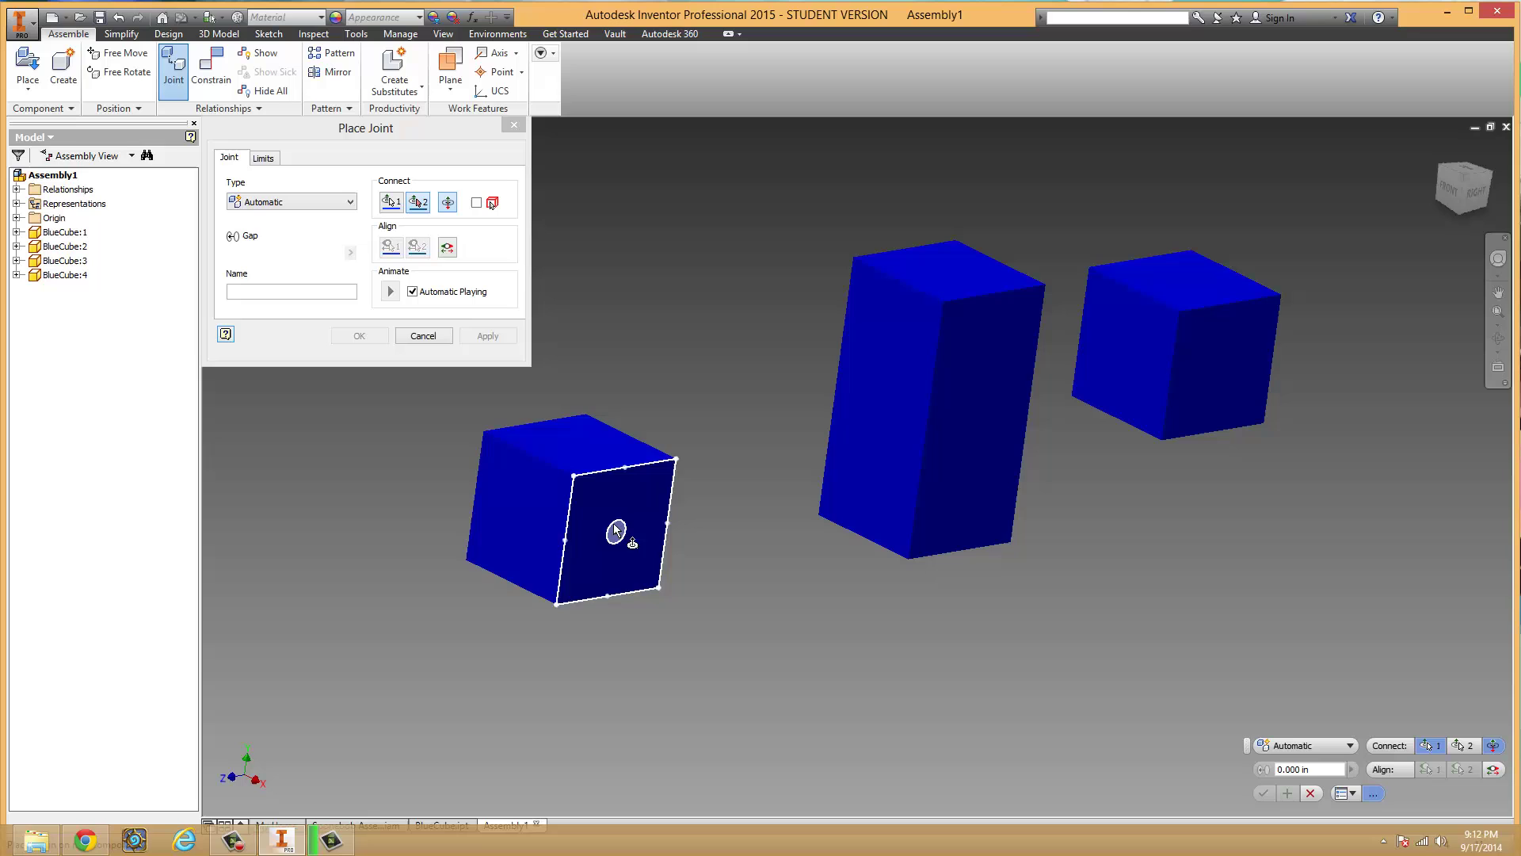
click(872, 473)
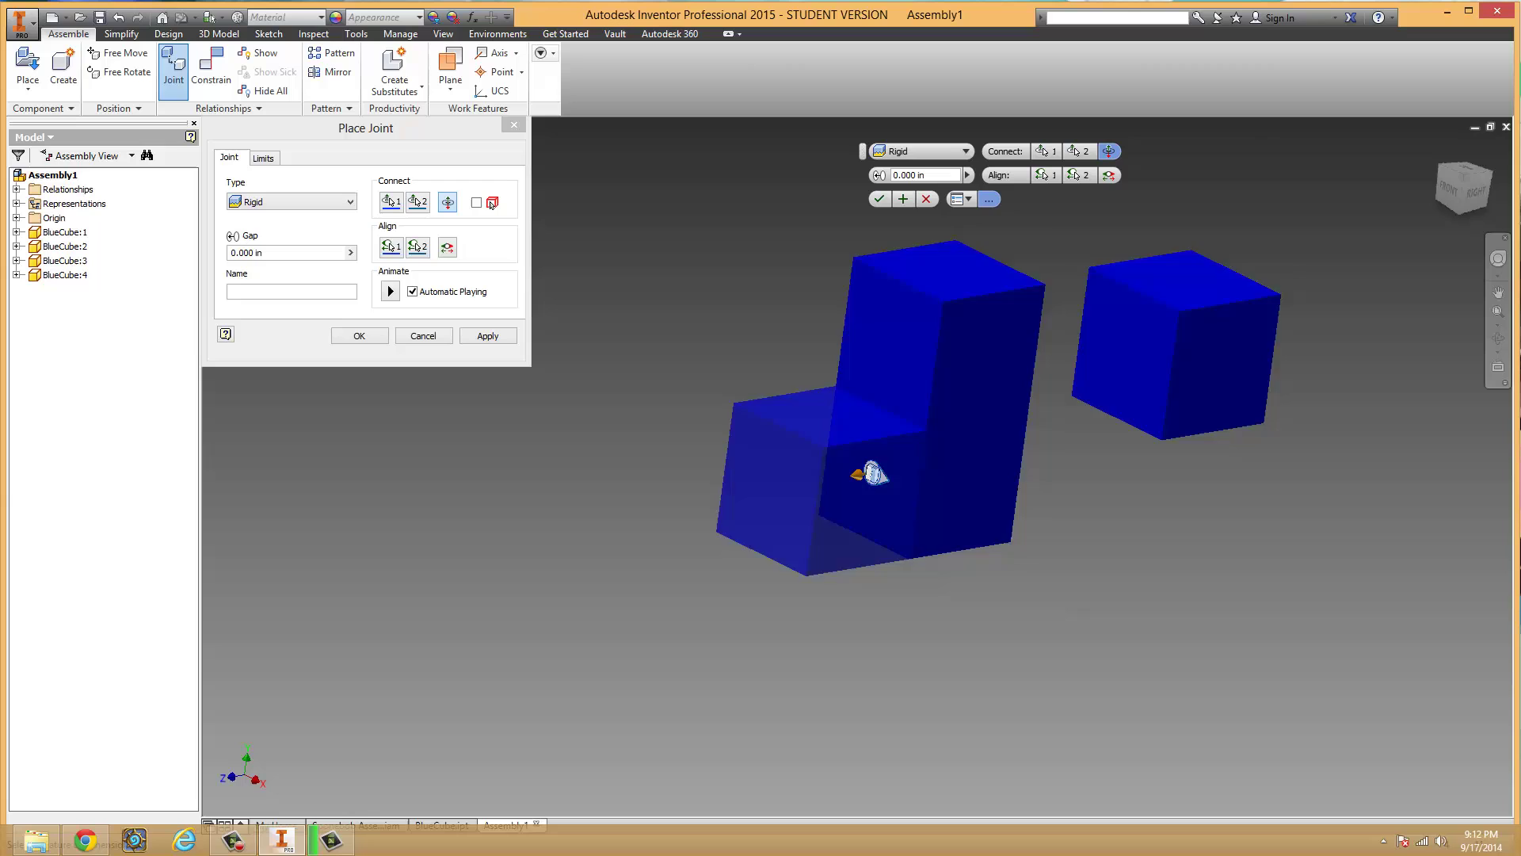
click(485, 336)
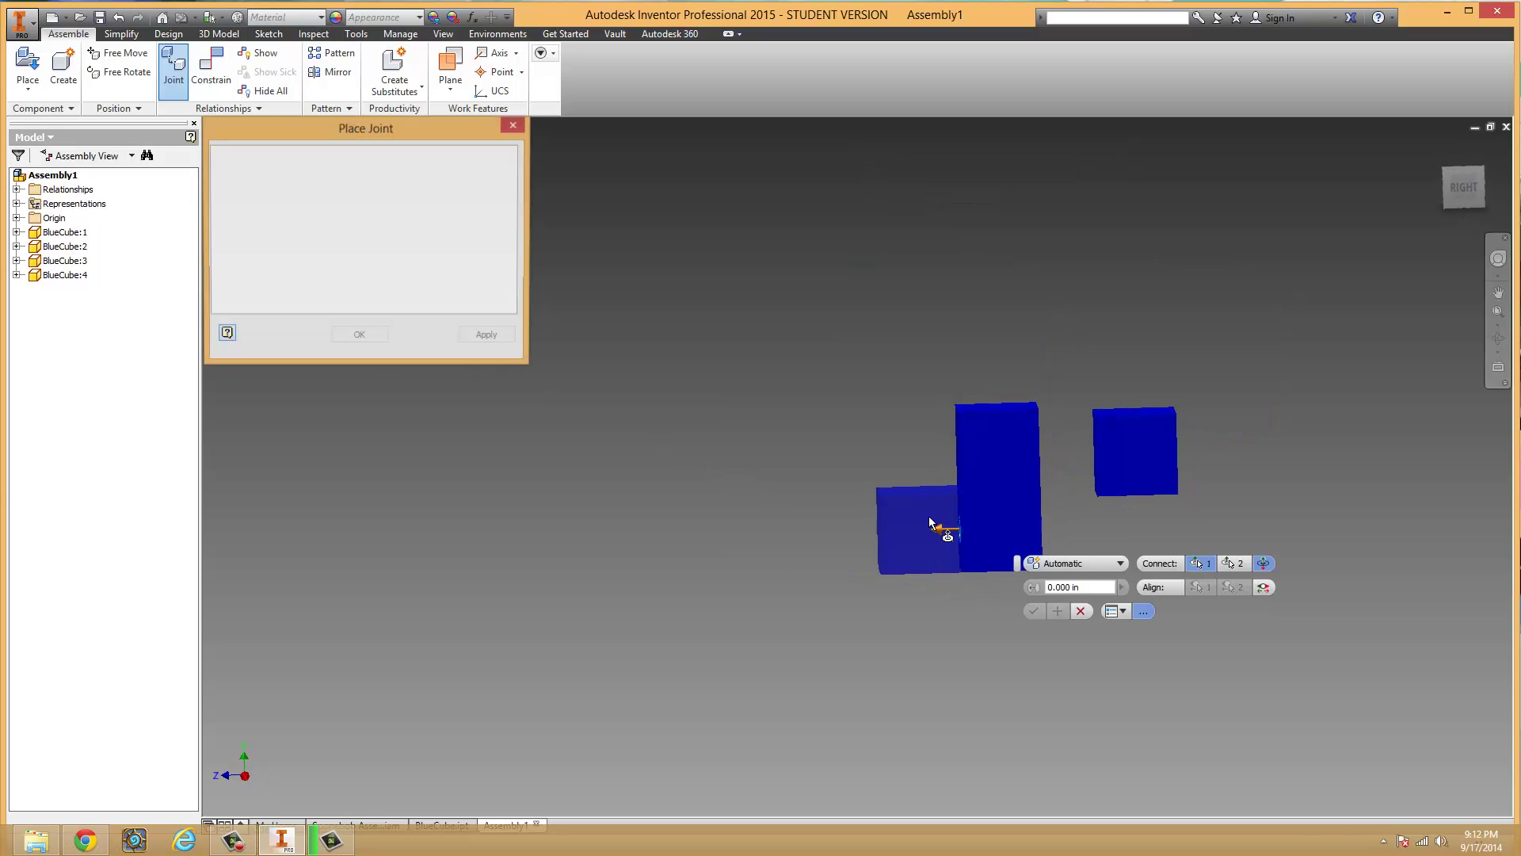
- Rigidly join the last cube to the L-shaped part and close the joint dialog
shift+middle_drag(929, 516, 1099, 460)
click(1108, 463)
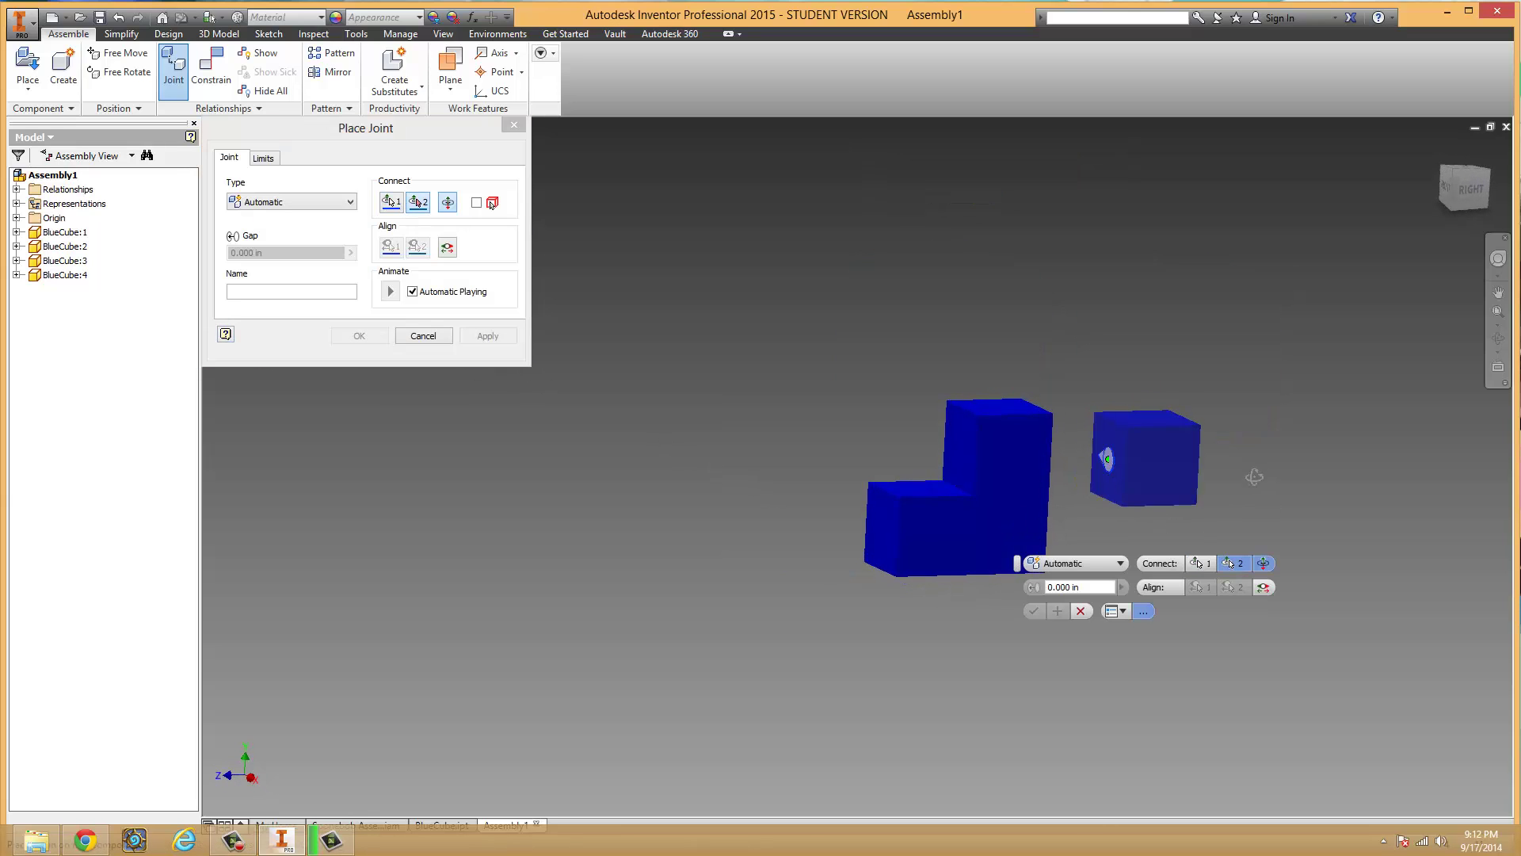
shift+middle_drag(1254, 477, 1073, 518)
click(1050, 519)
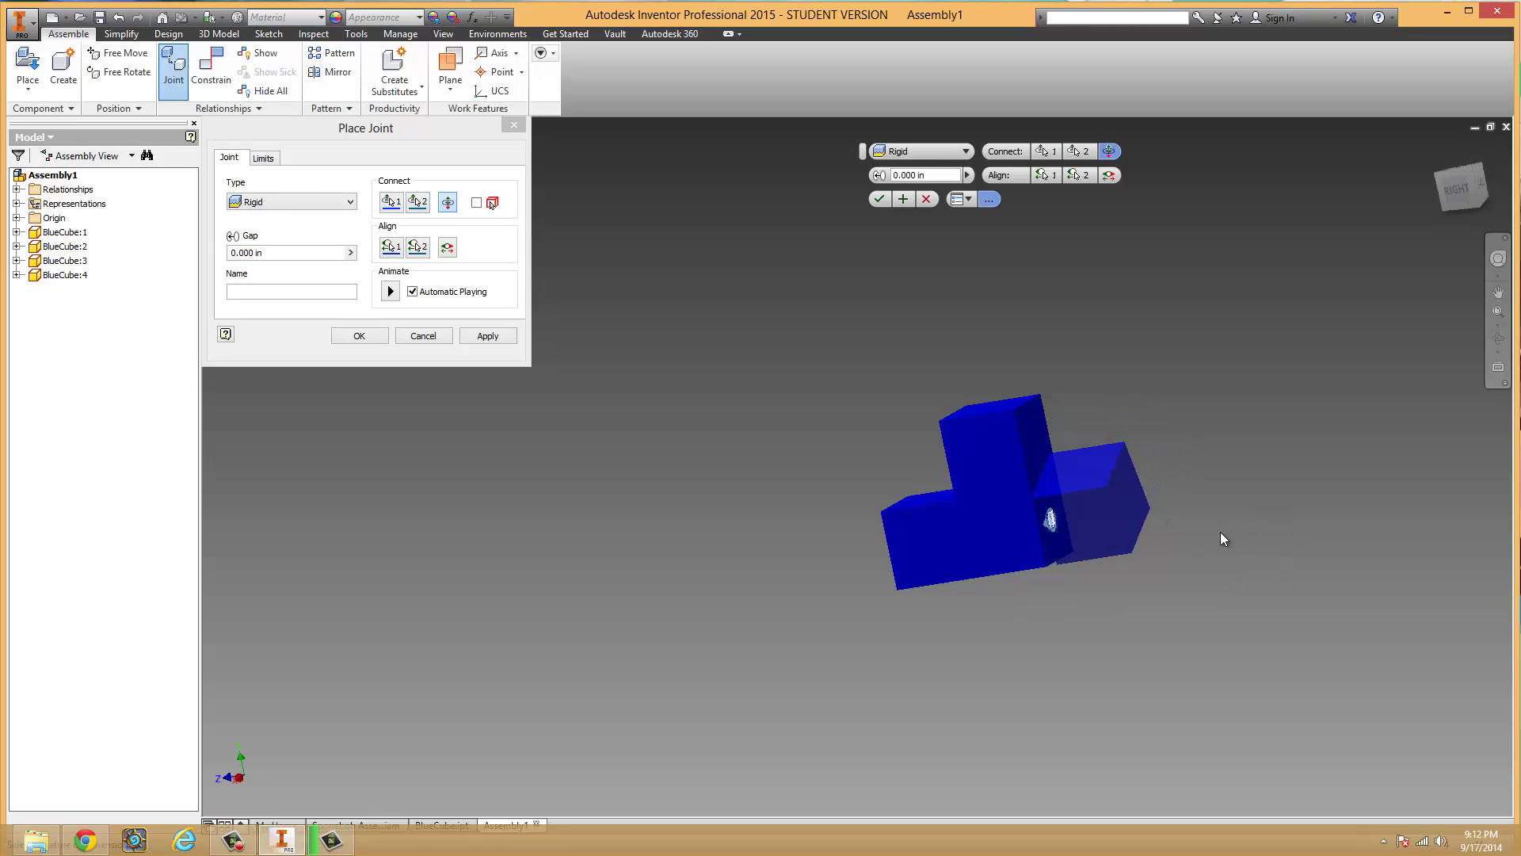
scroll(1122, 416, up, 3)
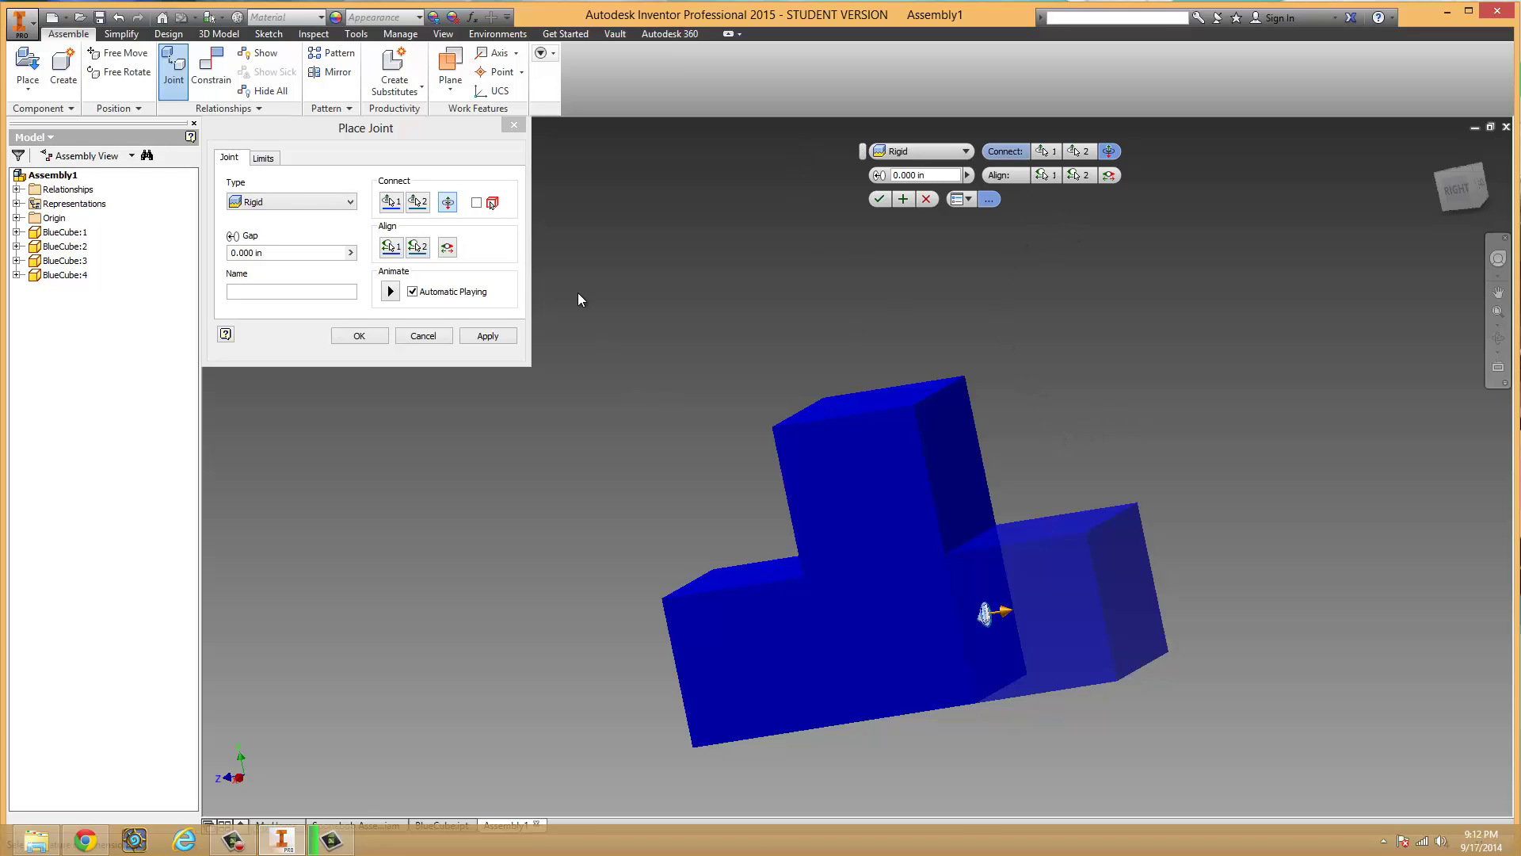
shift+middle_drag(872, 601, 909, 603)
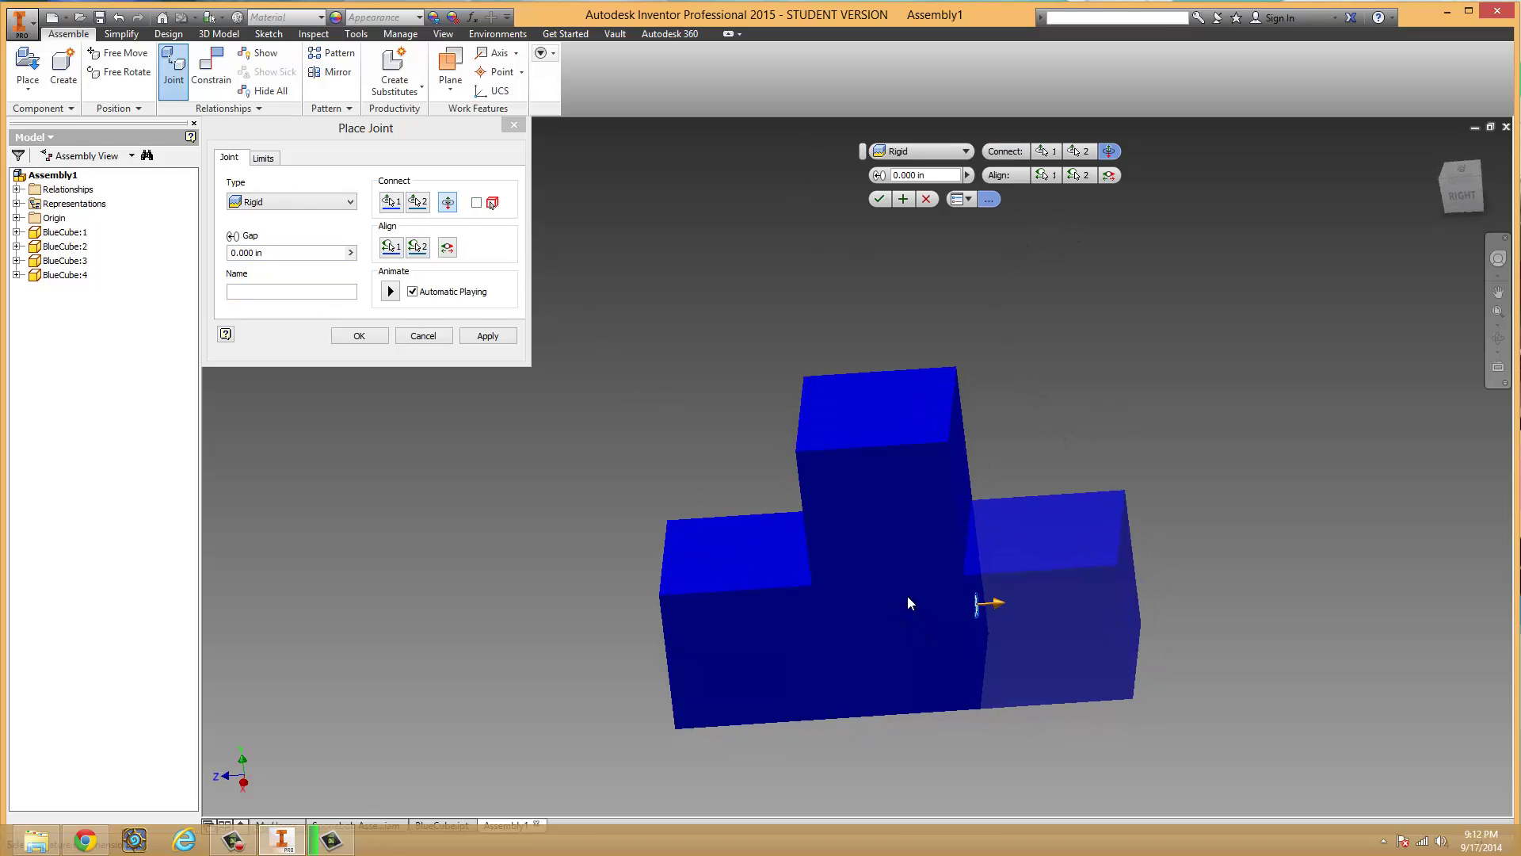
click(490, 338)
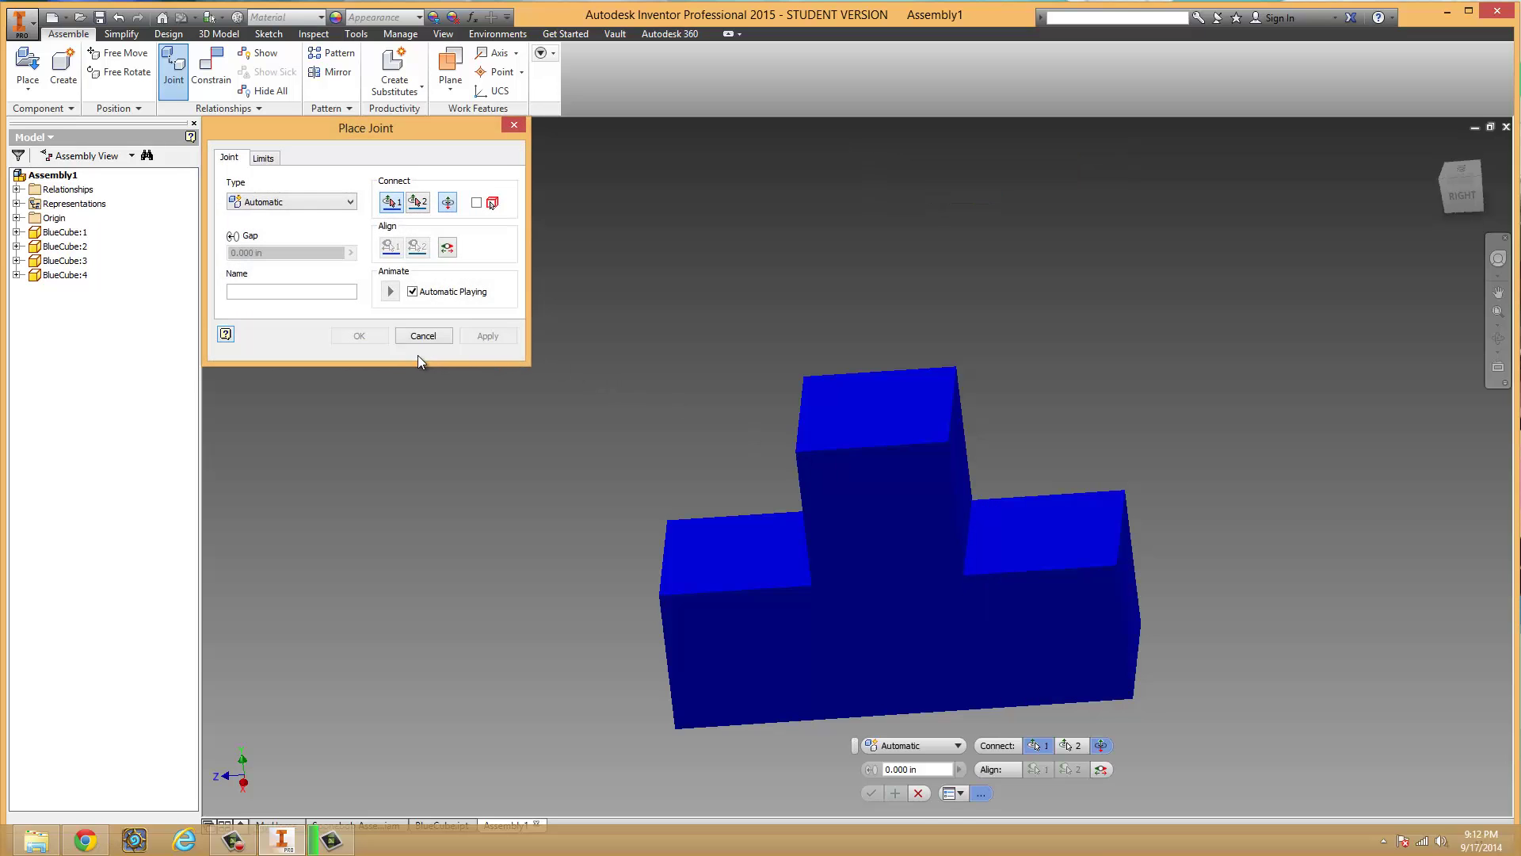
click(411, 336)
shift+middle_drag(544, 632, 612, 579)
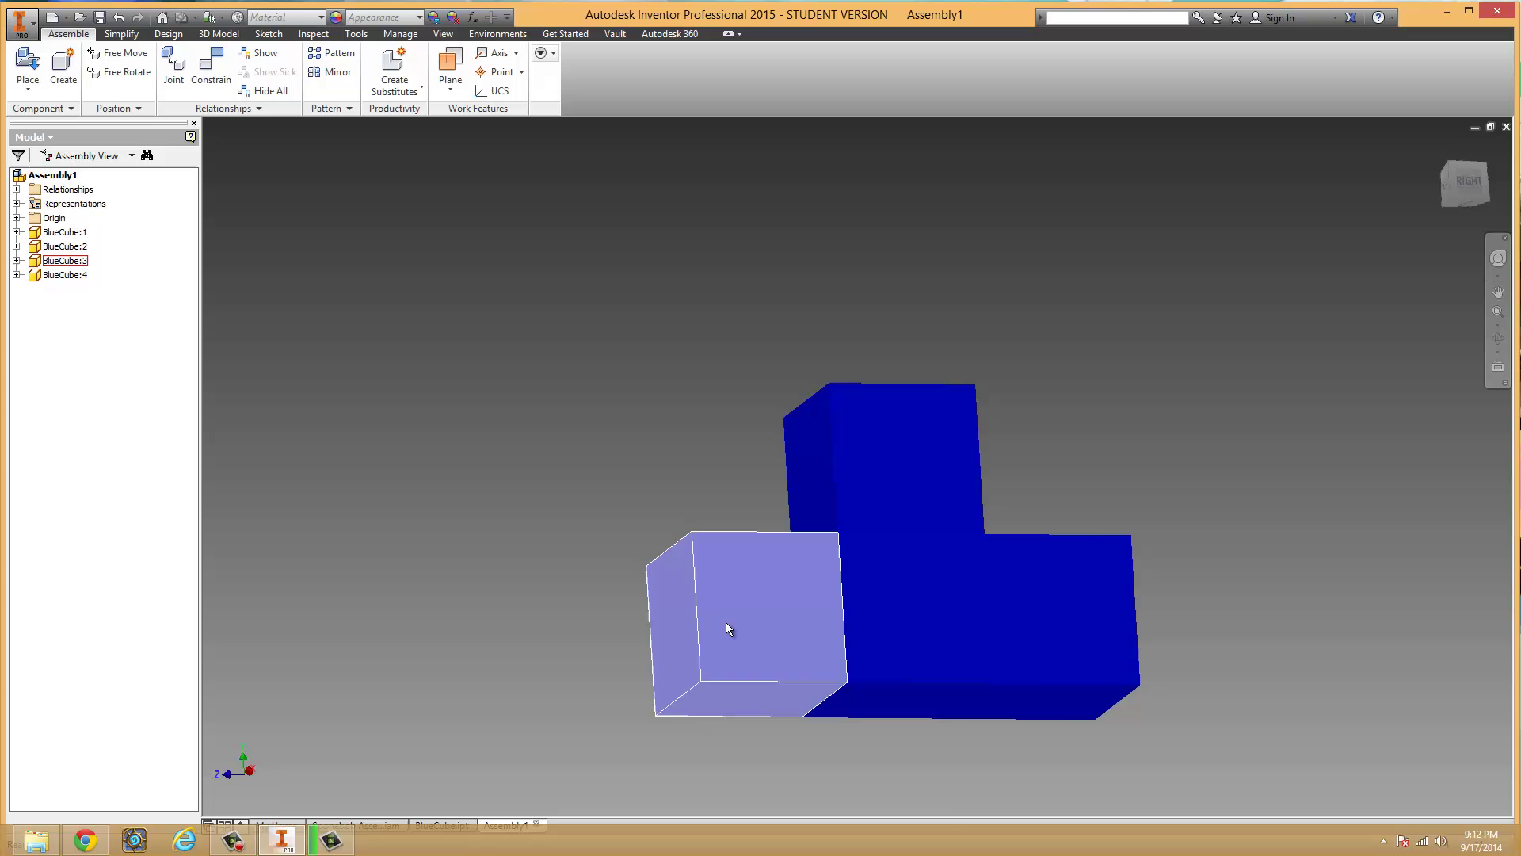
shift+middle_drag(645, 451, 765, 473)
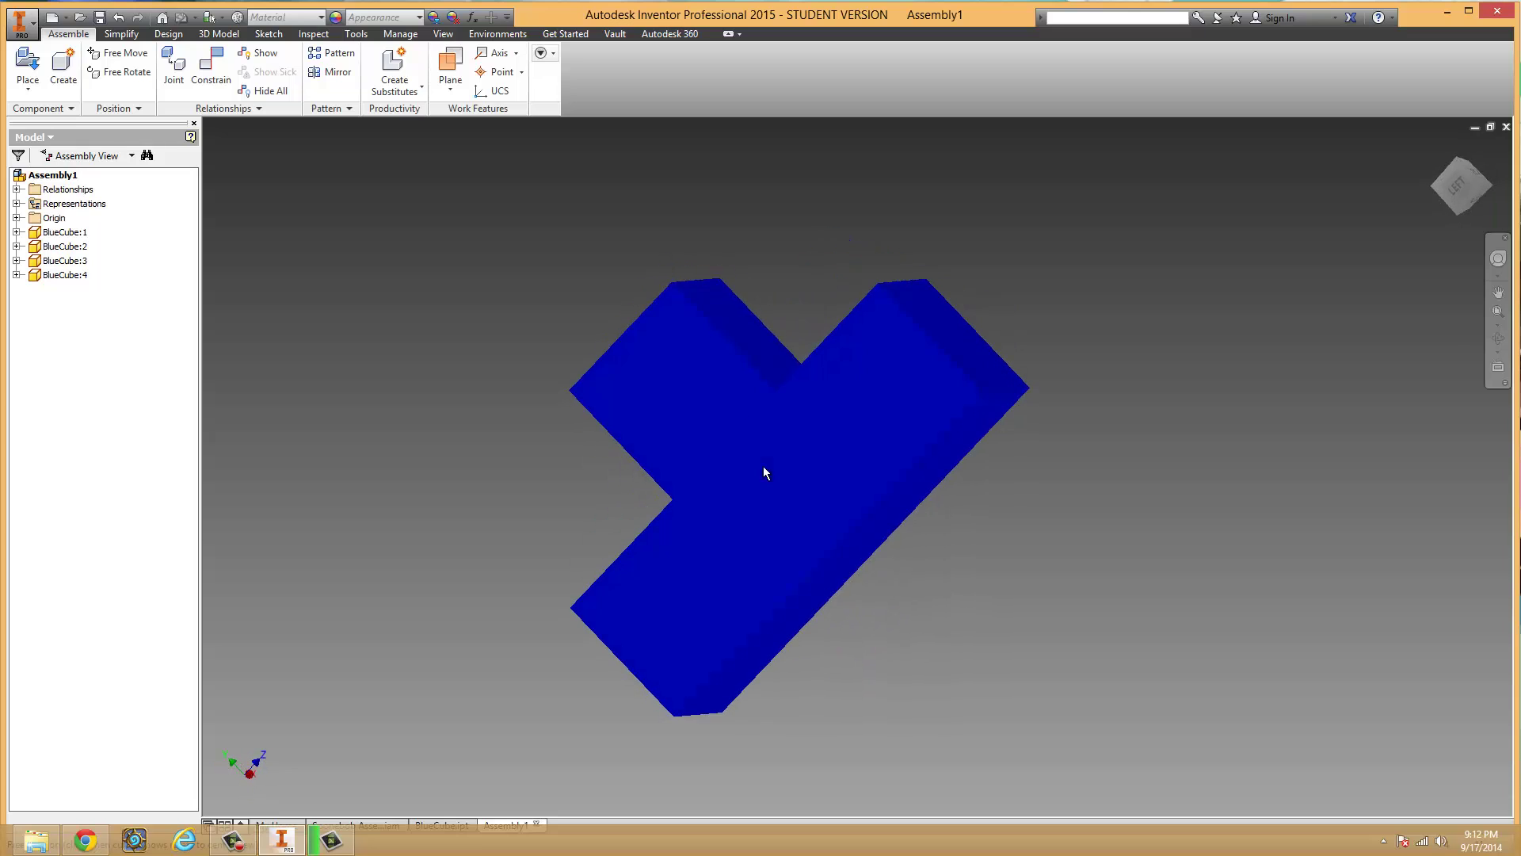
- Save the blue T-shaped assembly as BlueAssembly.iam in PuzzleCubeFolder
click(28, 30)
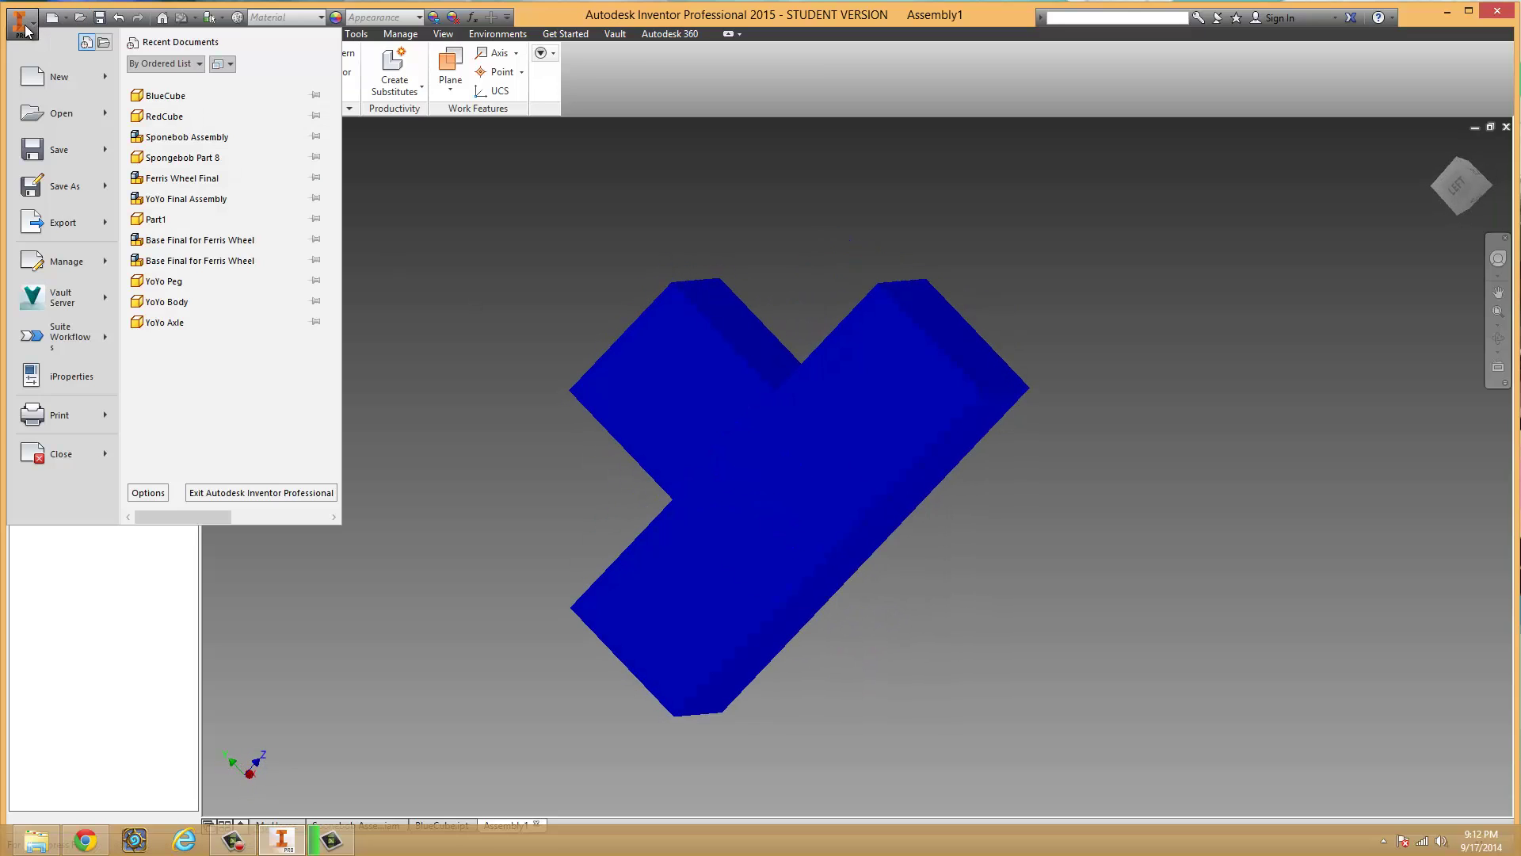
click(50, 188)
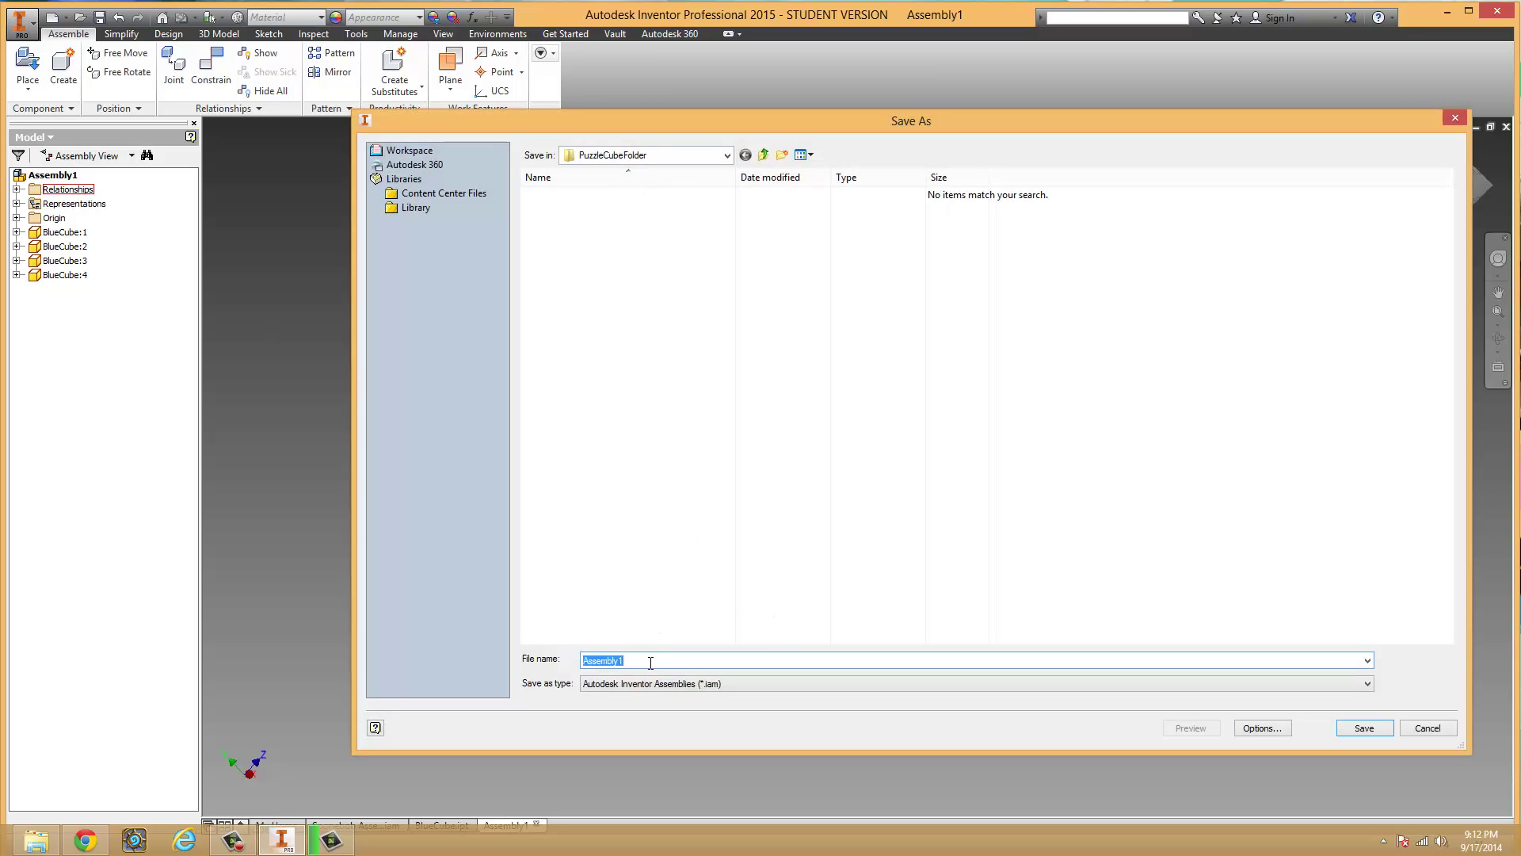
text(BlueA)
click(1376, 736)
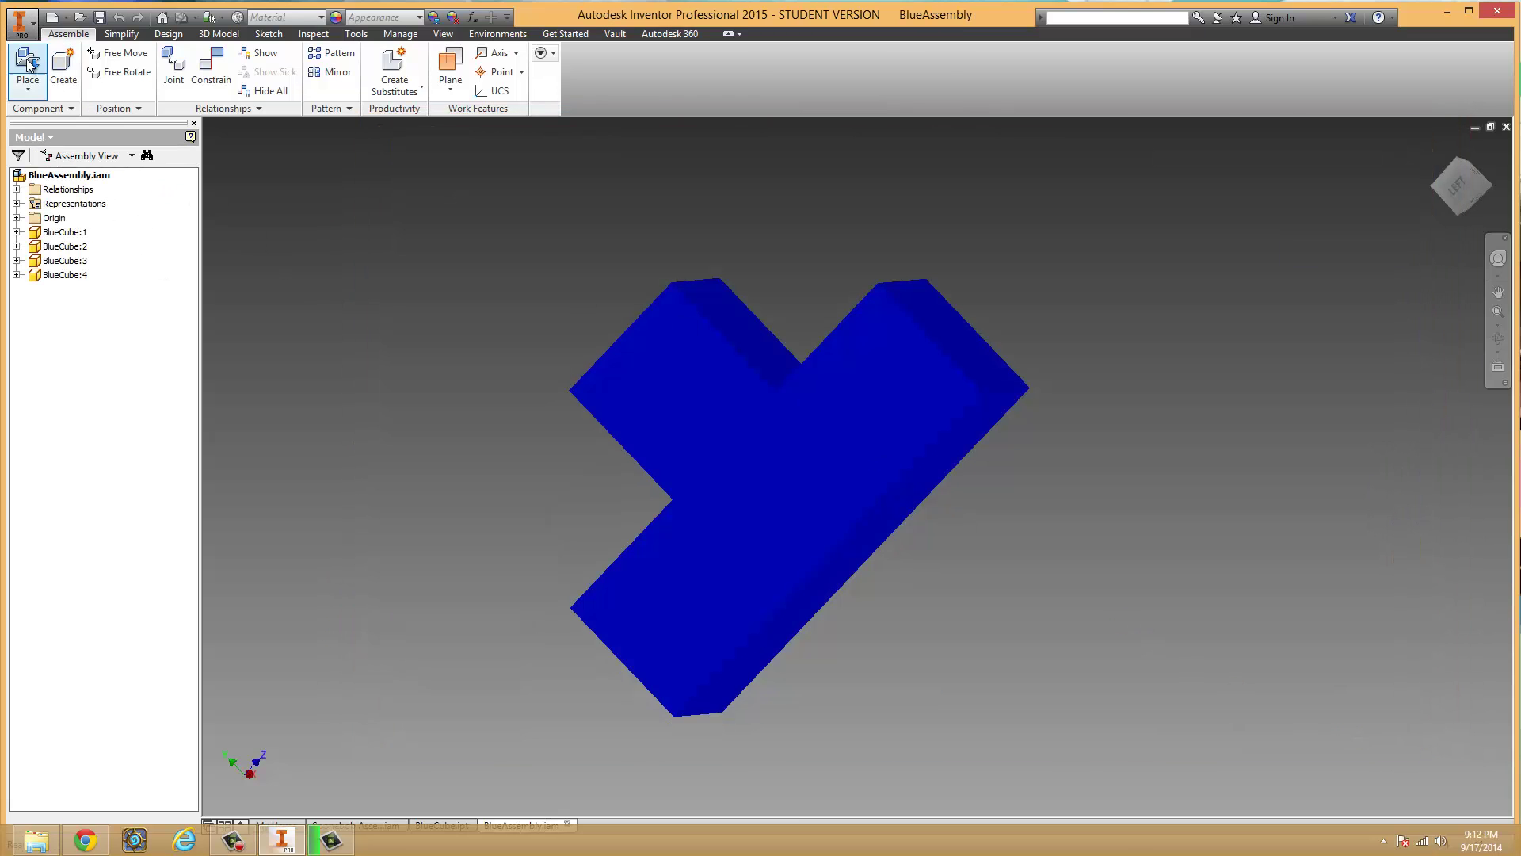
- Start a new assembly from the Standard.iam template
click(20, 19)
click(39, 75)
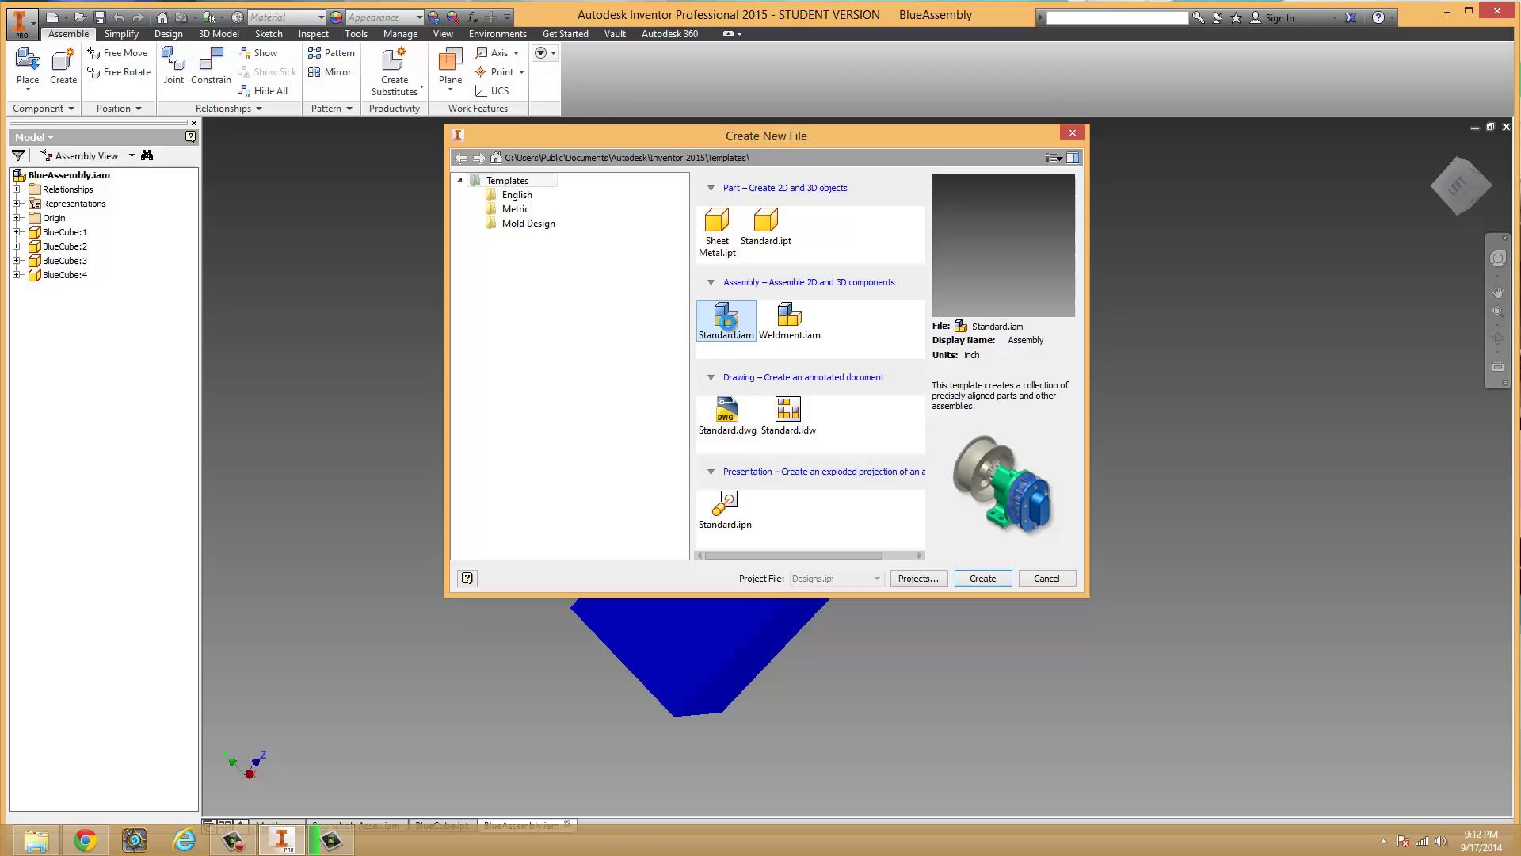
double_click(725, 317)
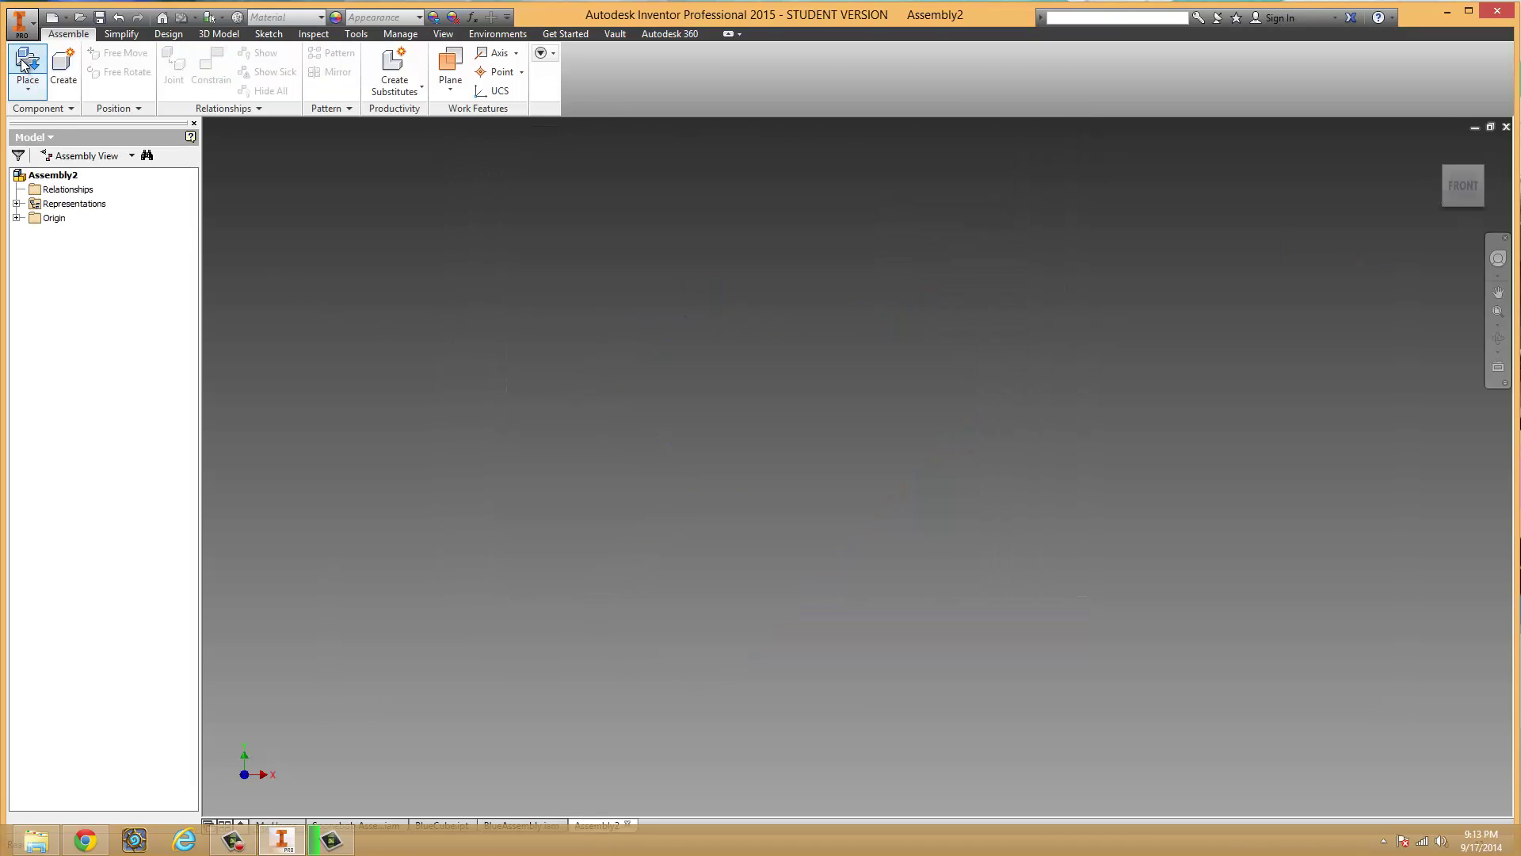
- Pick the RedCube part from the Designs folder to place
click(26, 66)
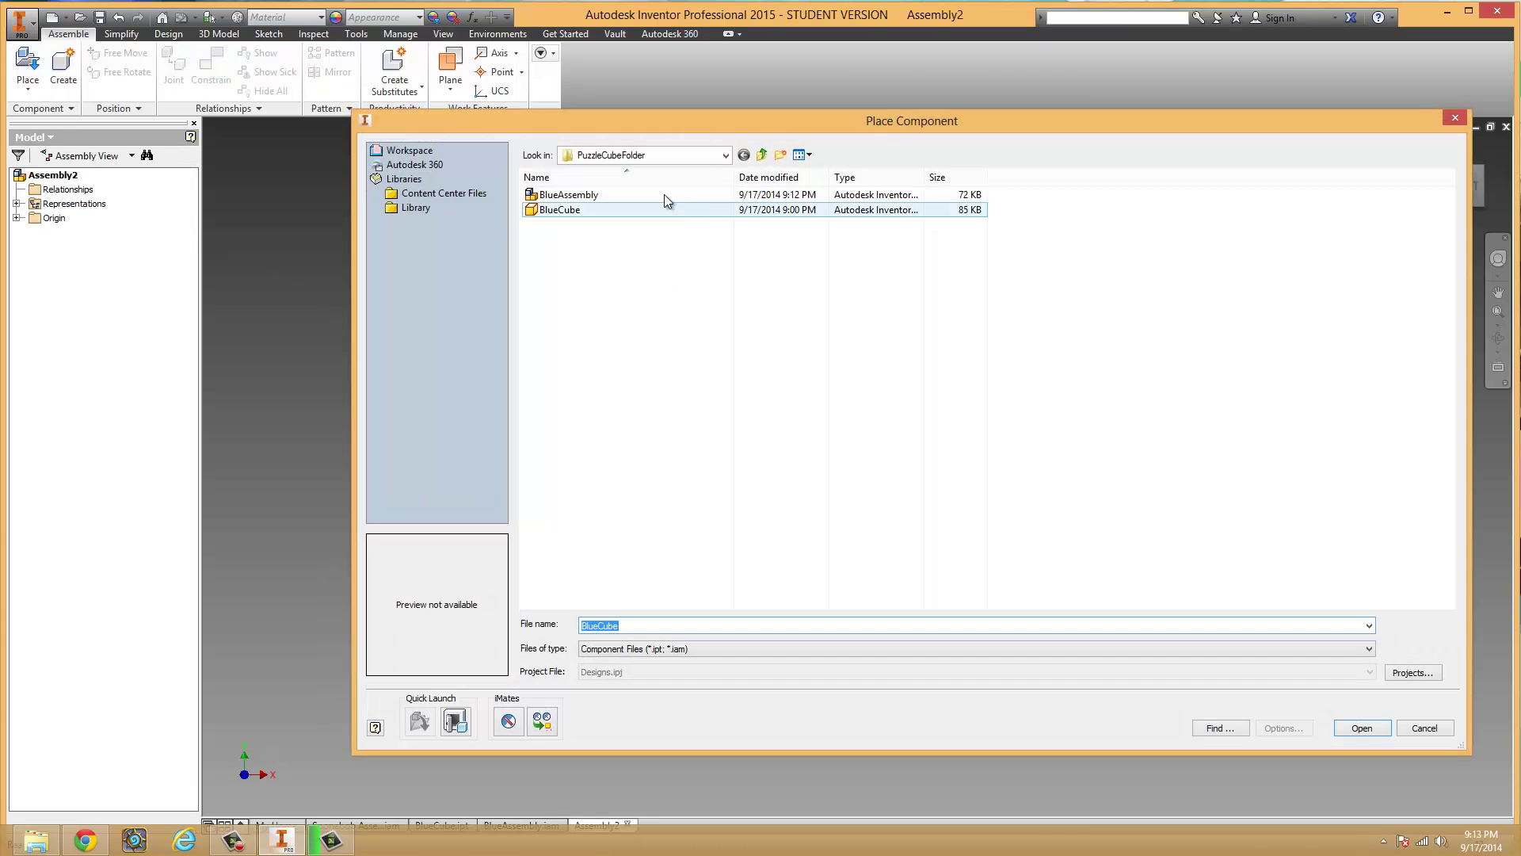
click(765, 156)
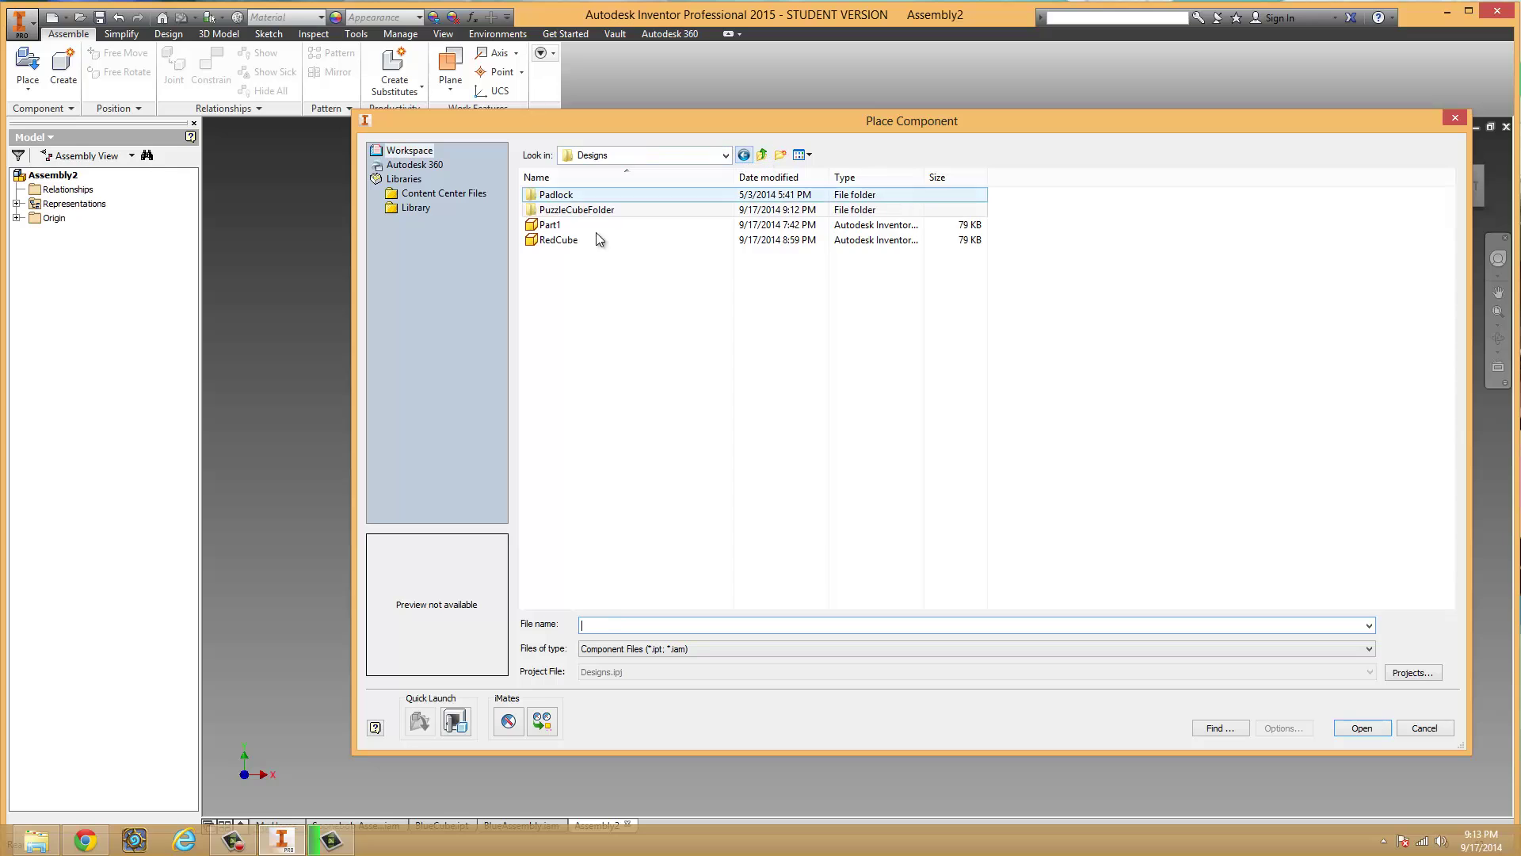
double_click(572, 239)
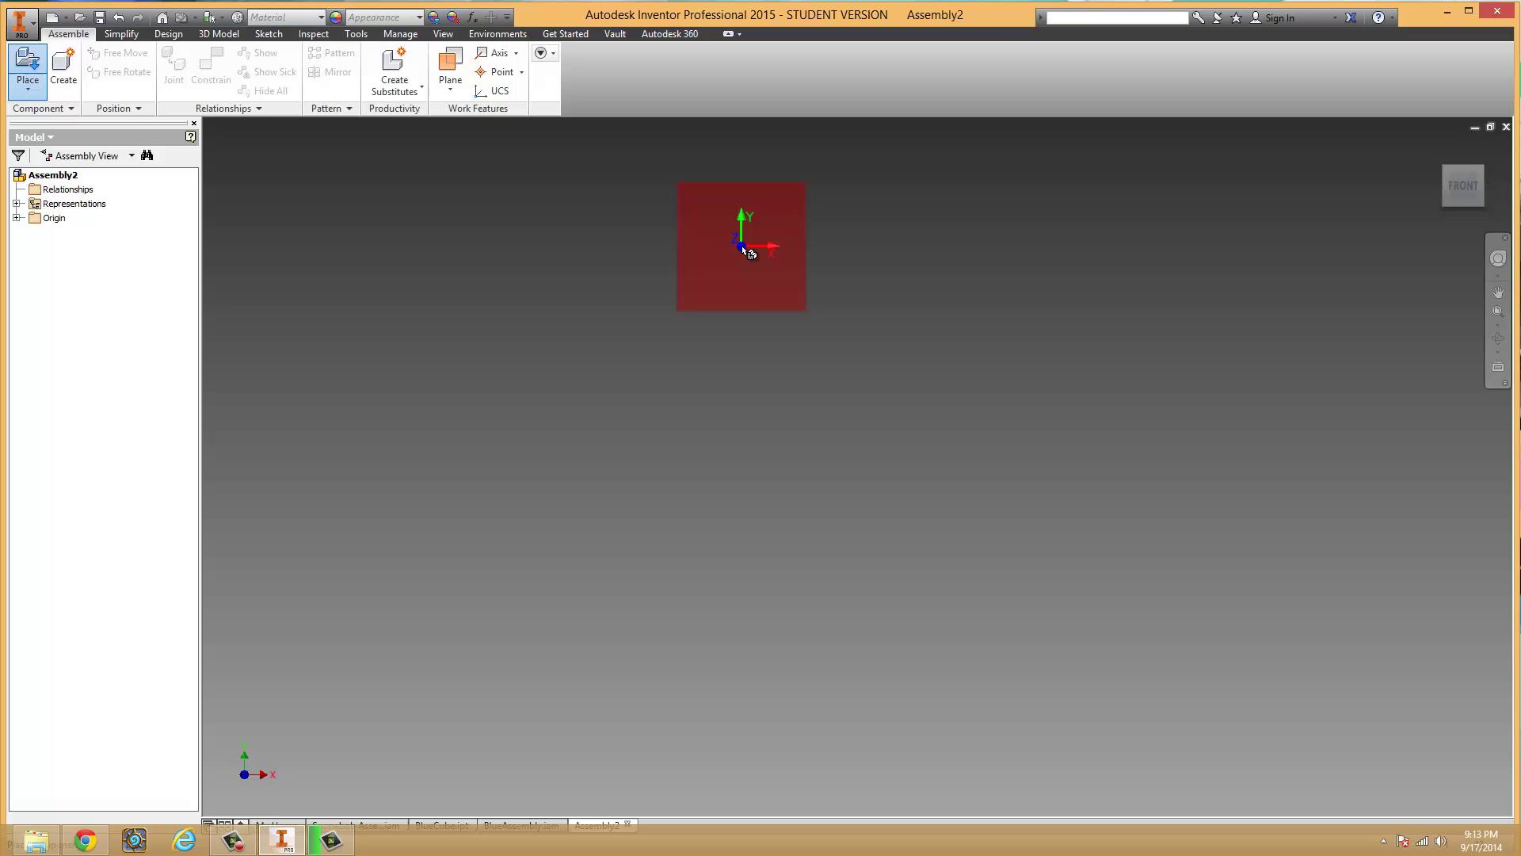
- Drop five RedCube copies at separate spots around the view
click(734, 435)
scroll(751, 477, down, 5)
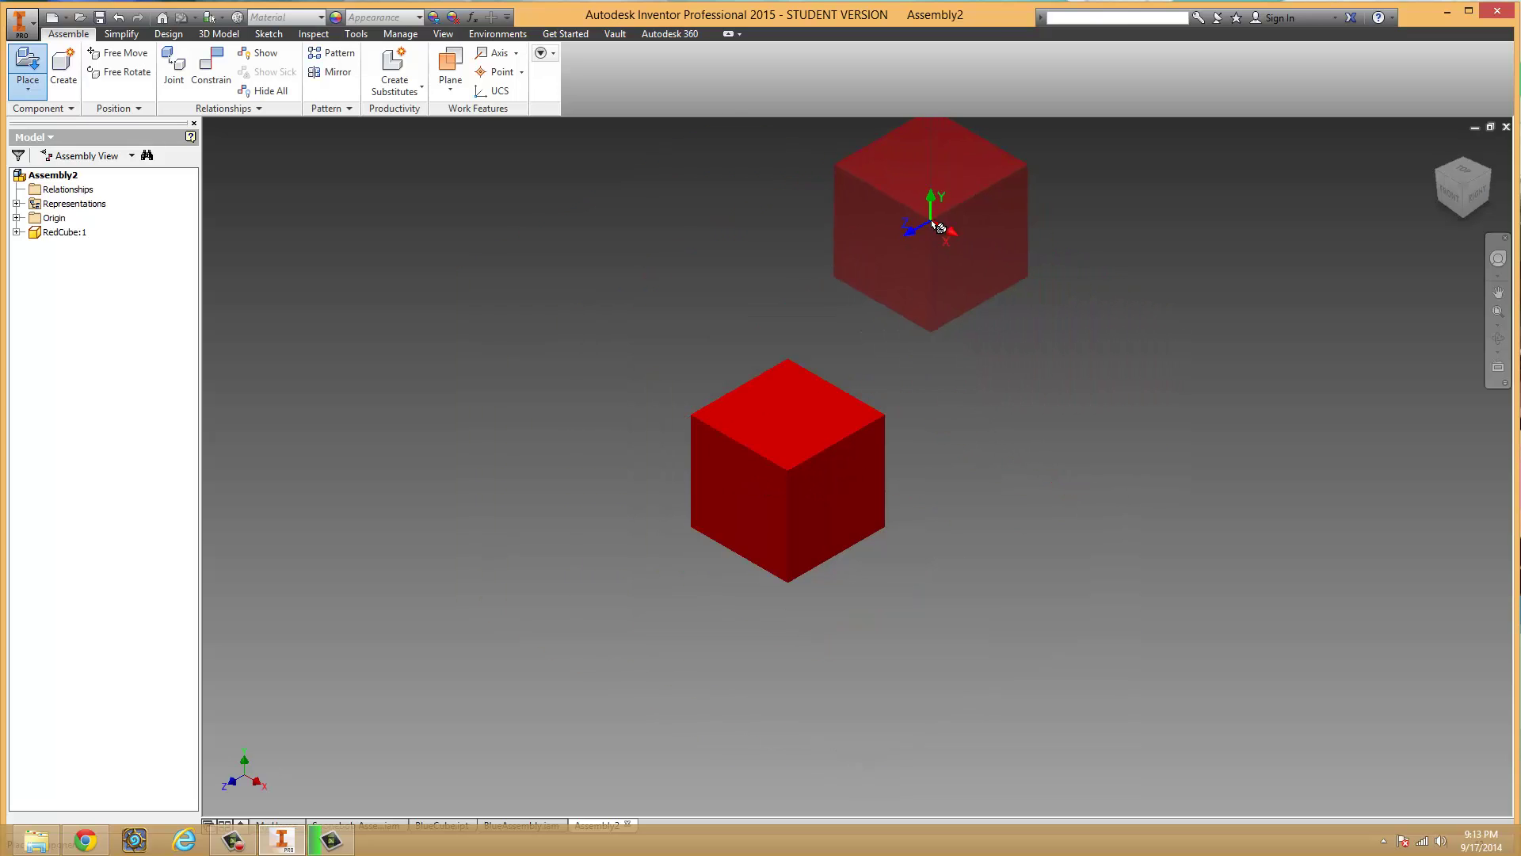
click(933, 215)
click(608, 637)
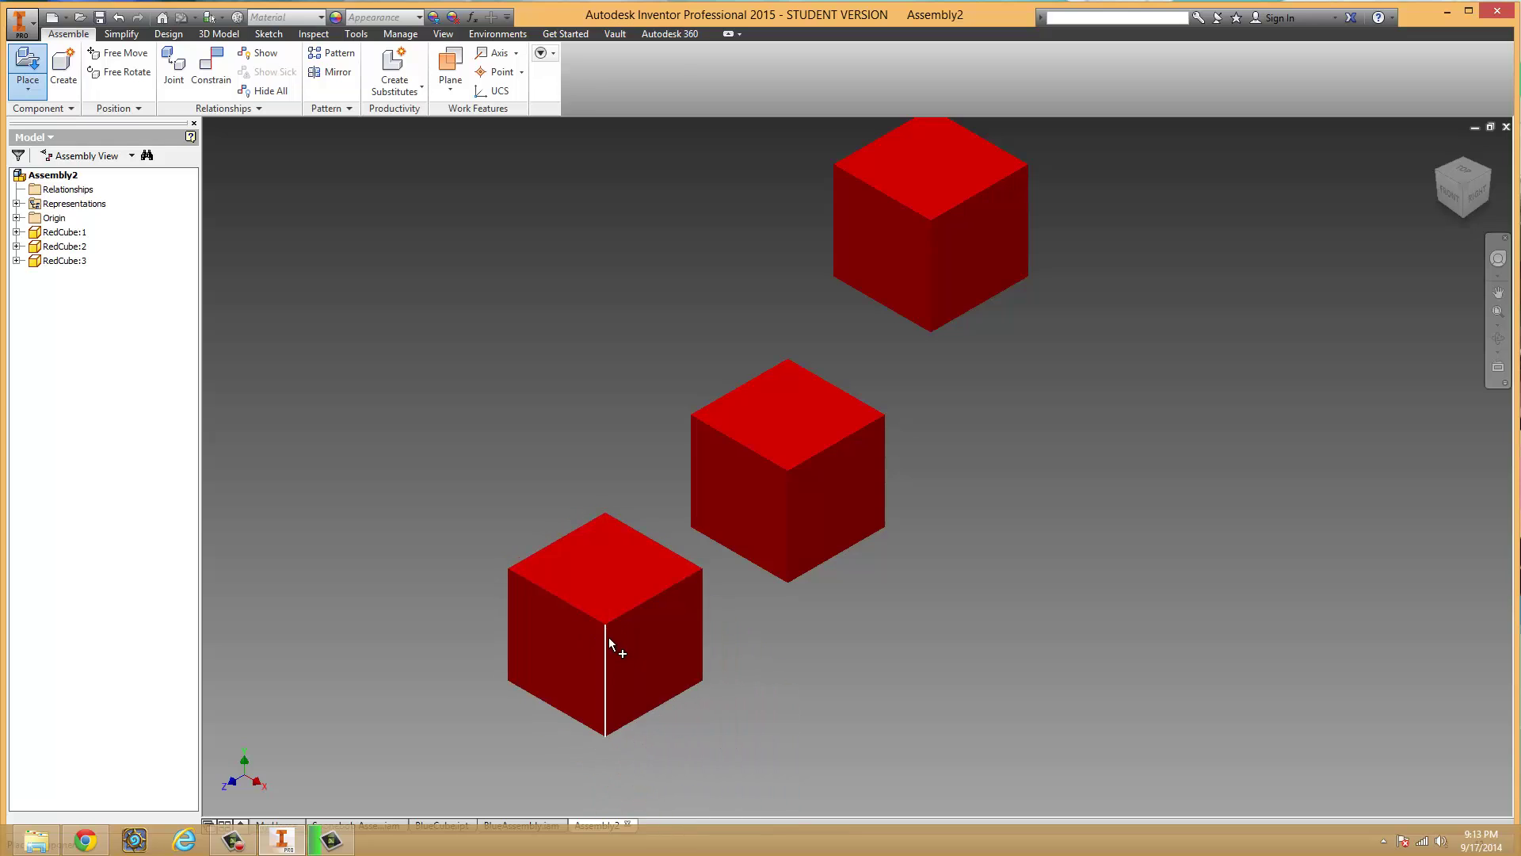
middle_drag(609, 637, 721, 359)
click(669, 648)
click(362, 617)
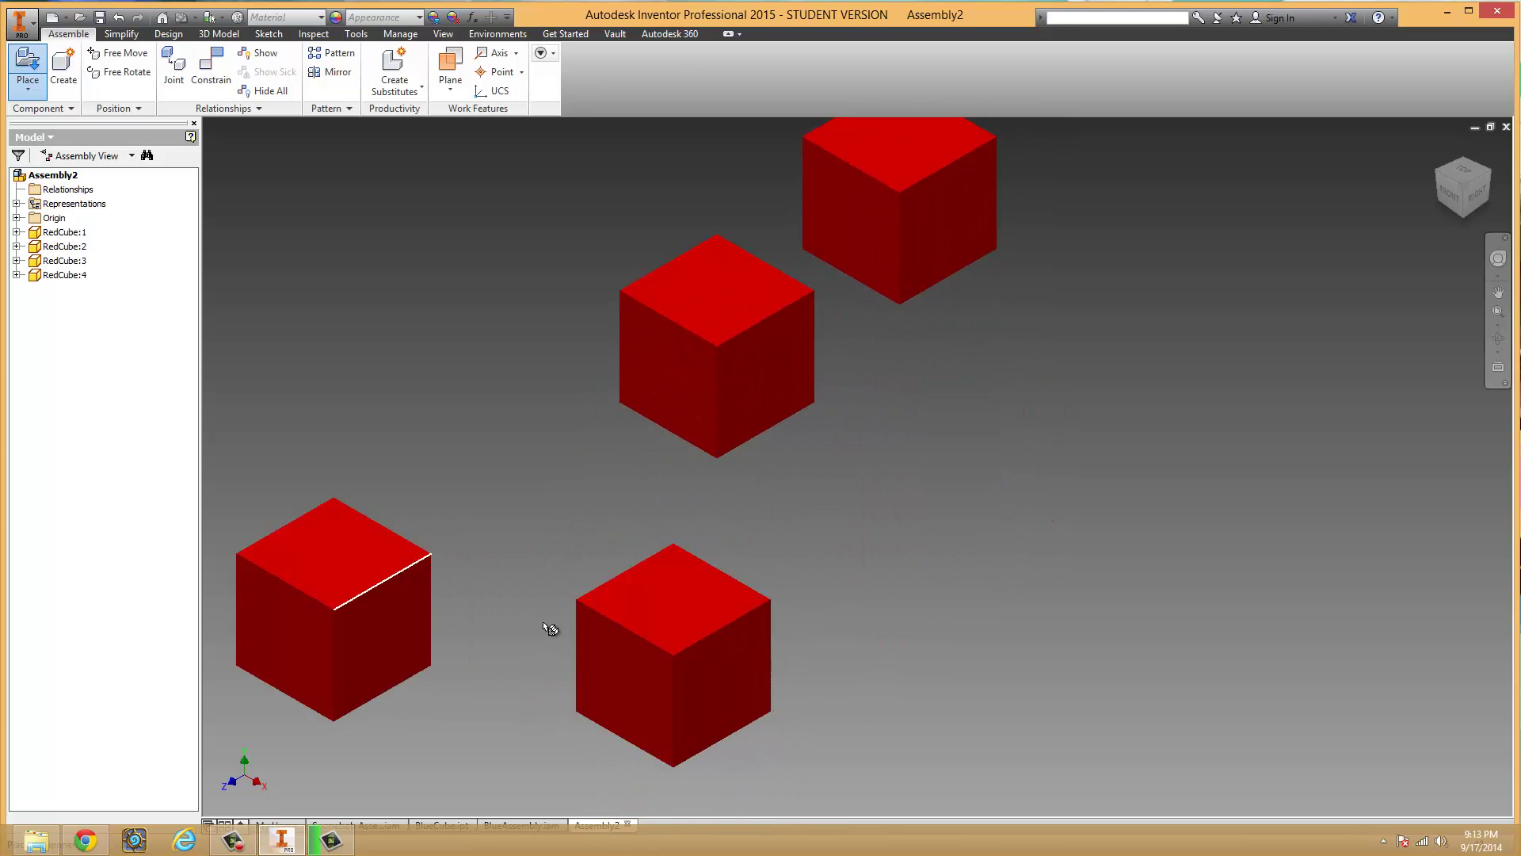
scroll(829, 581, down, 3)
middle_drag(829, 581, 879, 659)
key(Escape)
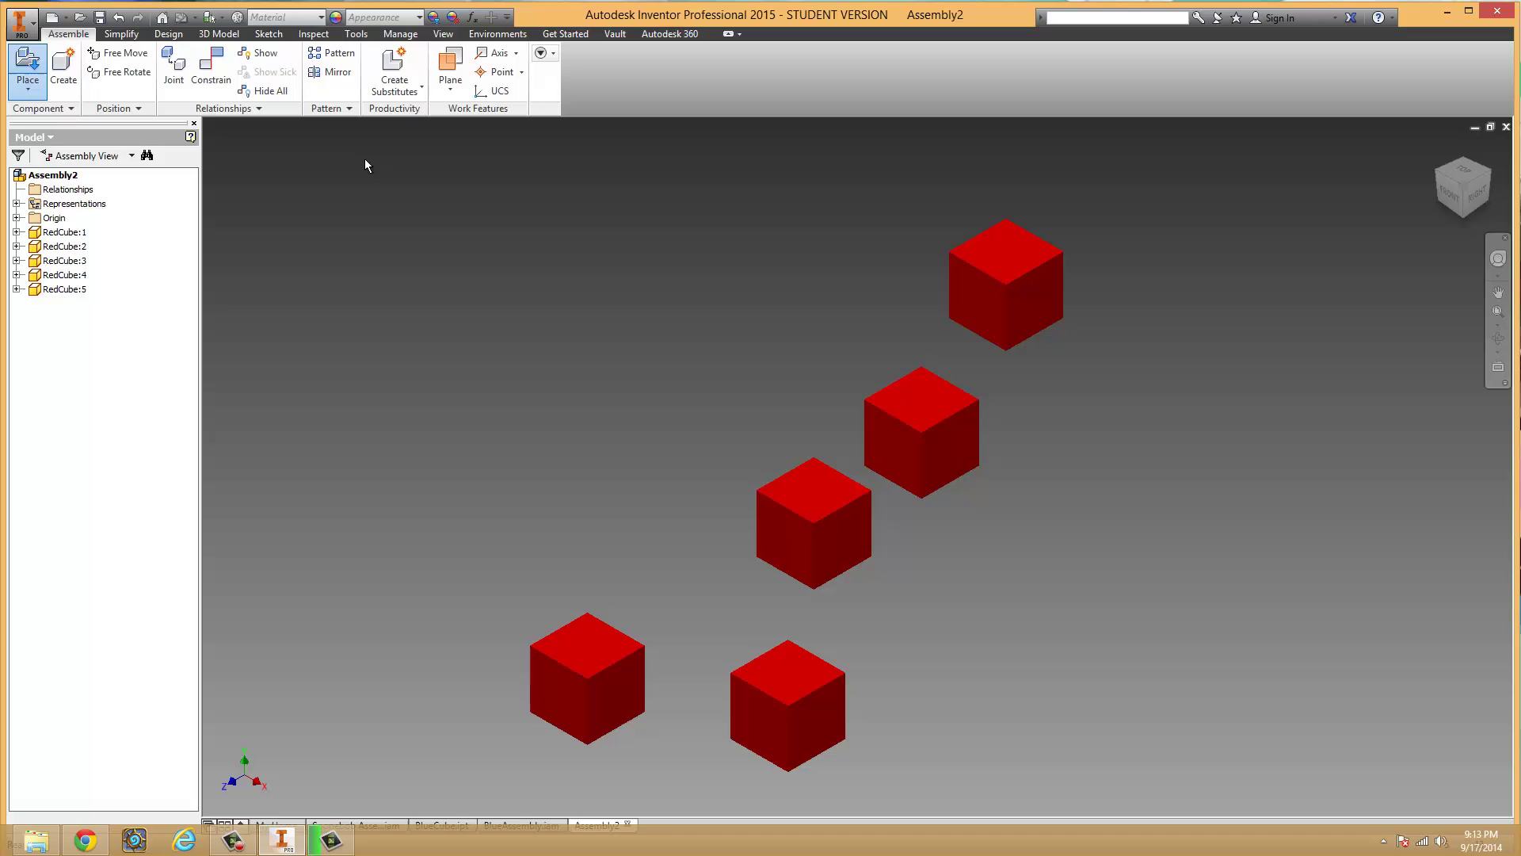
- Rigidly stack the top red cube onto the next cube's top face
click(173, 68)
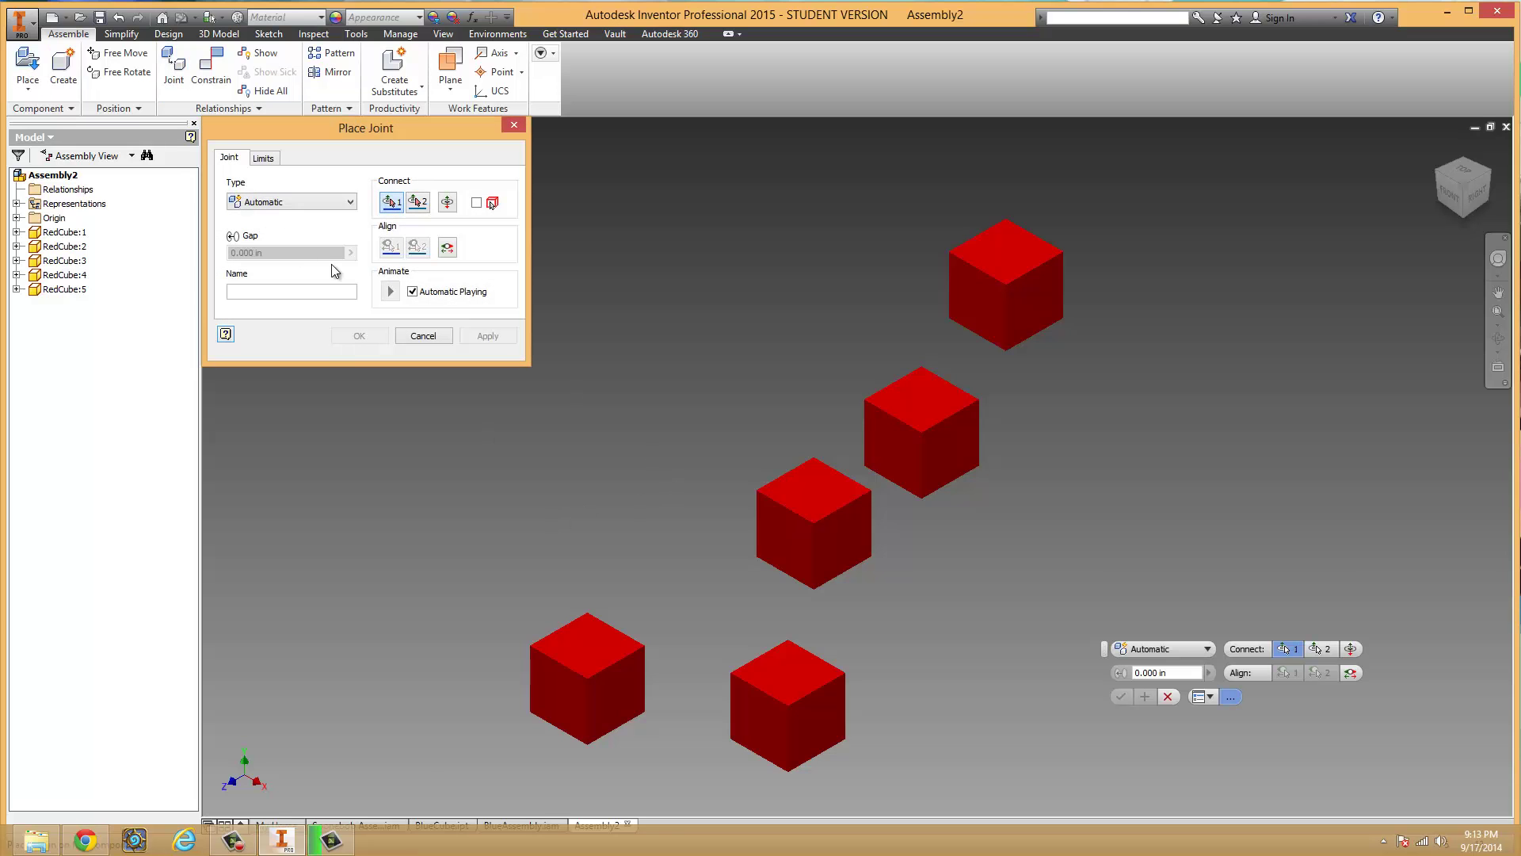
click(983, 307)
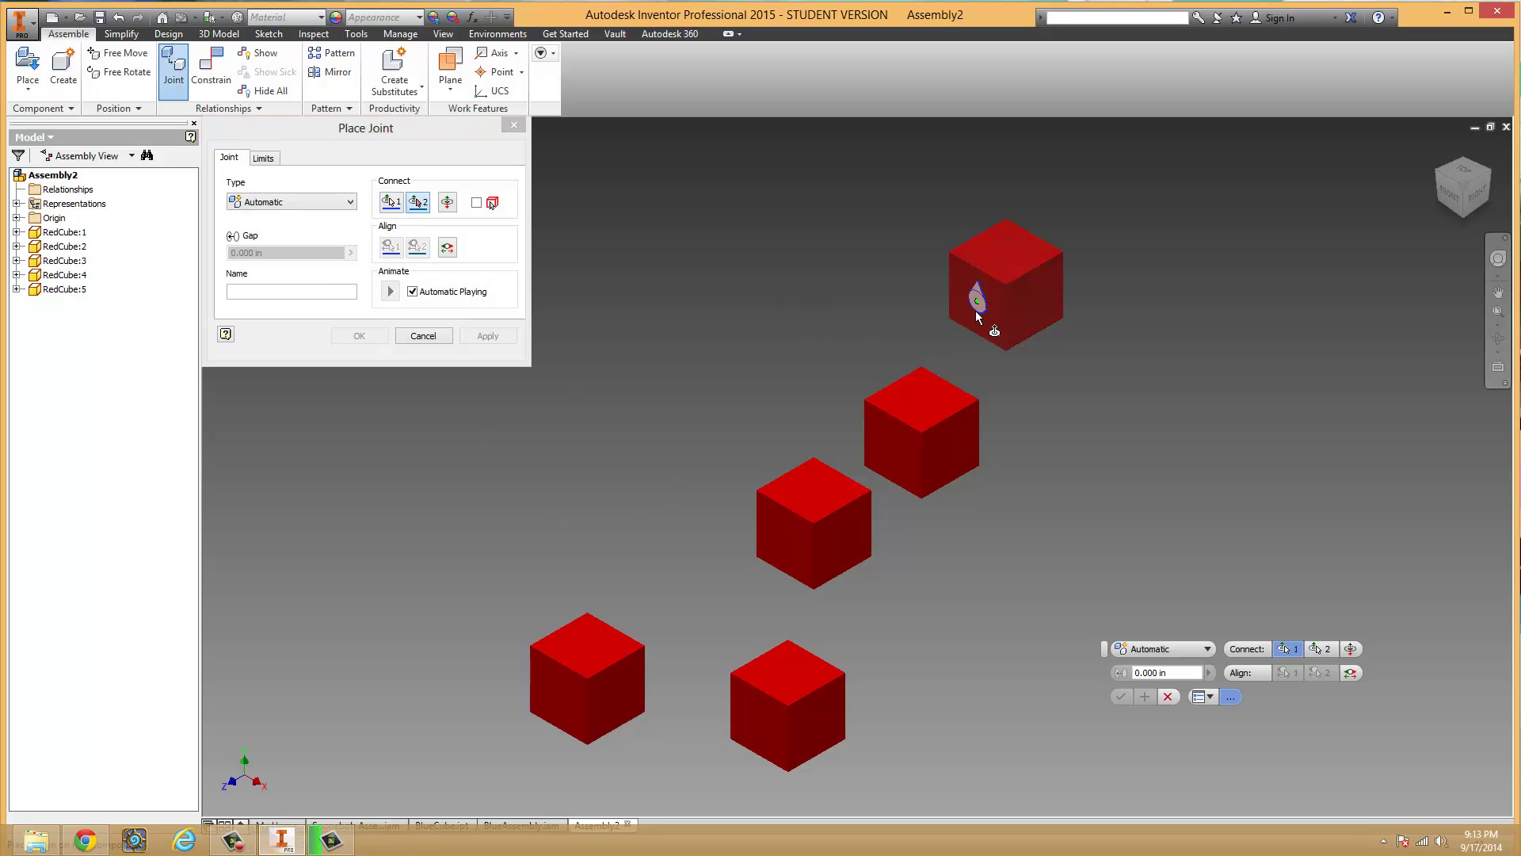
click(919, 398)
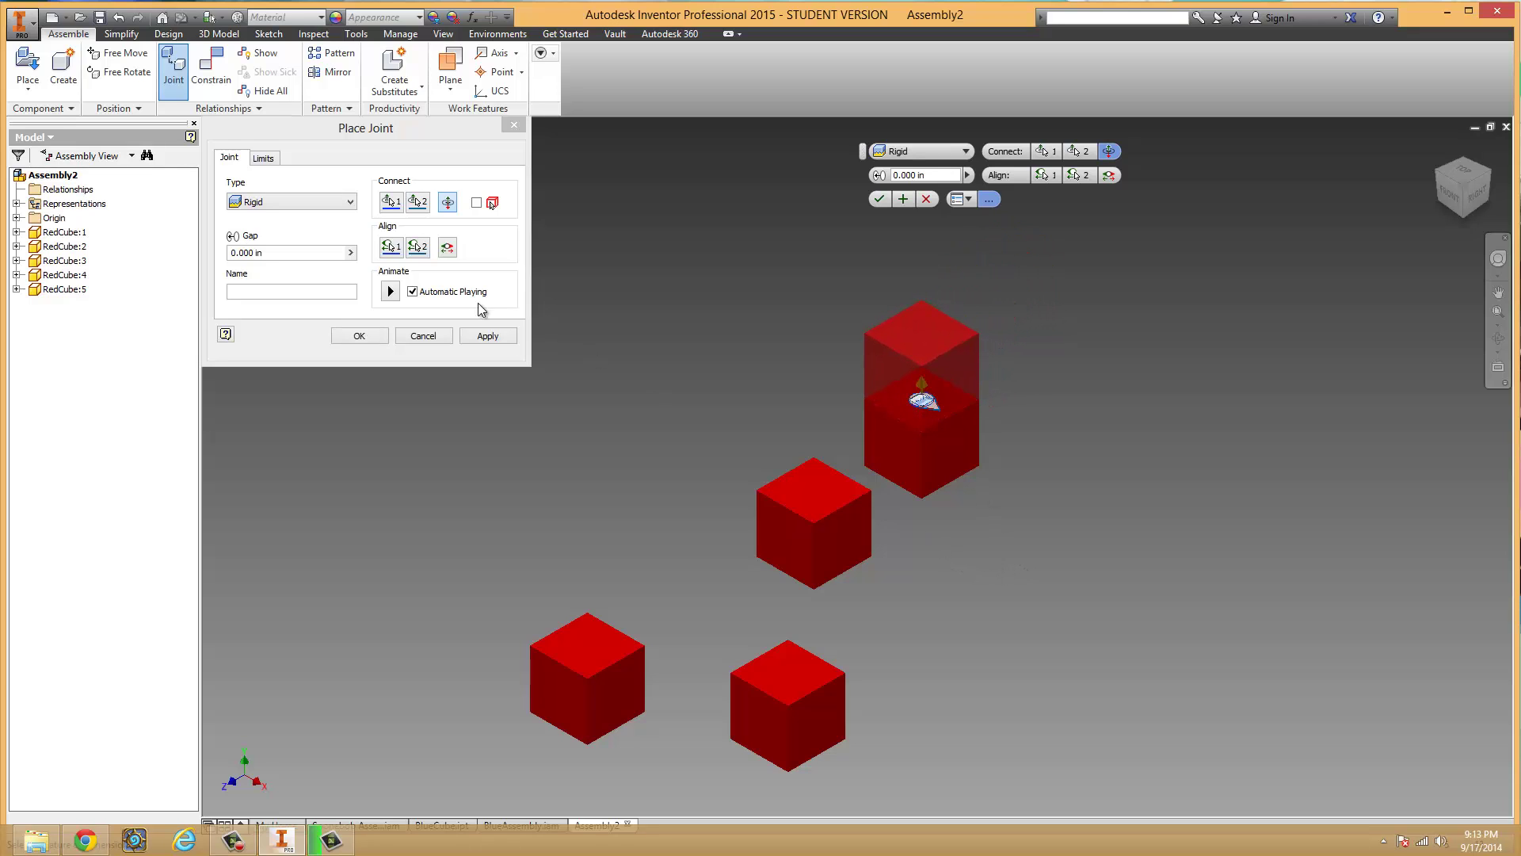
click(485, 336)
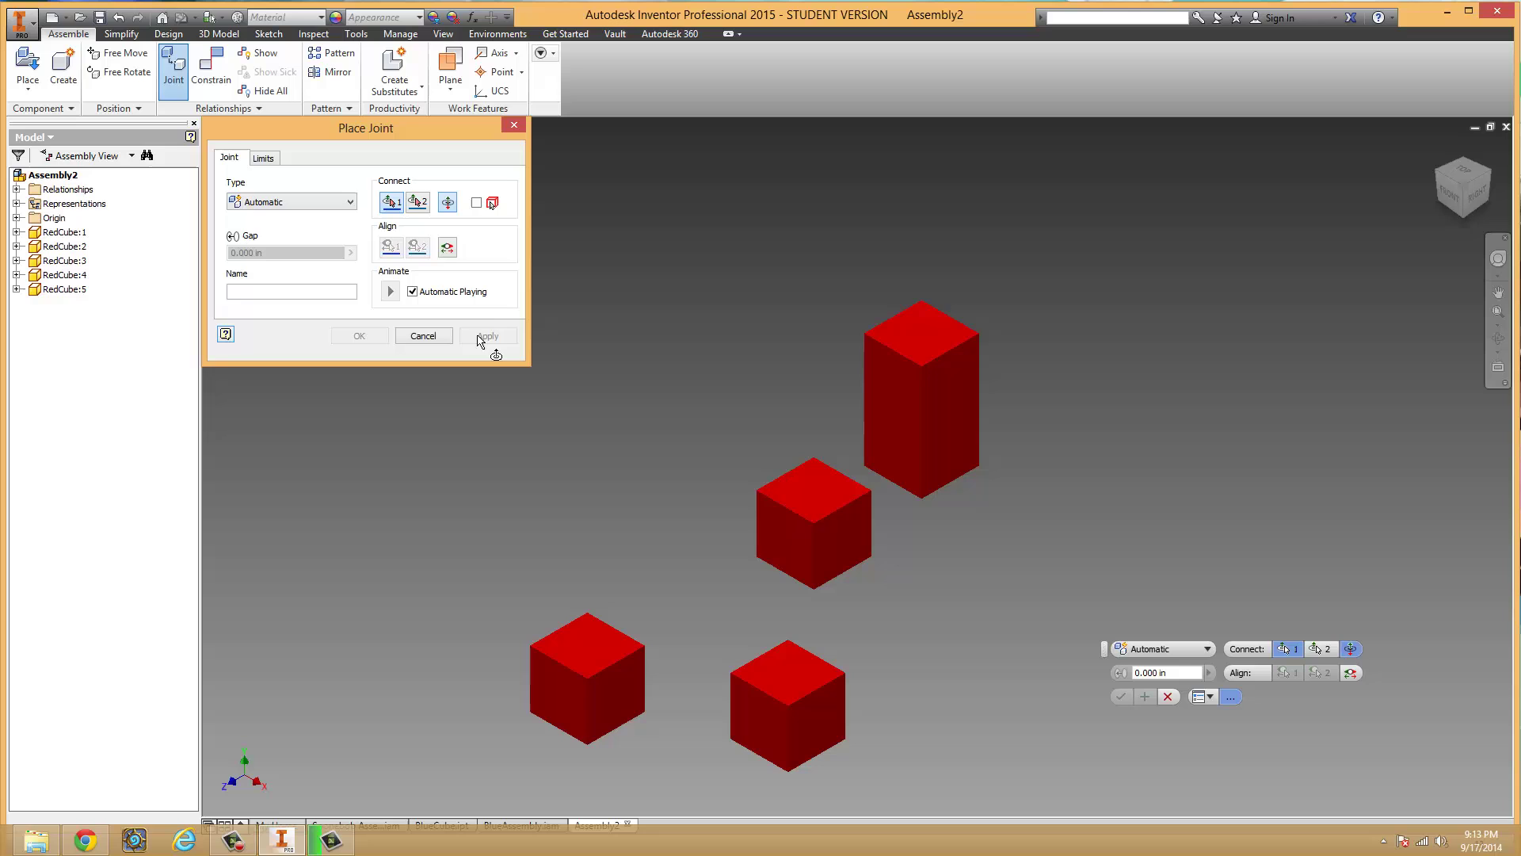
- Seat the two-cube stack onto the lower red cube with a rigid joint
click(893, 451)
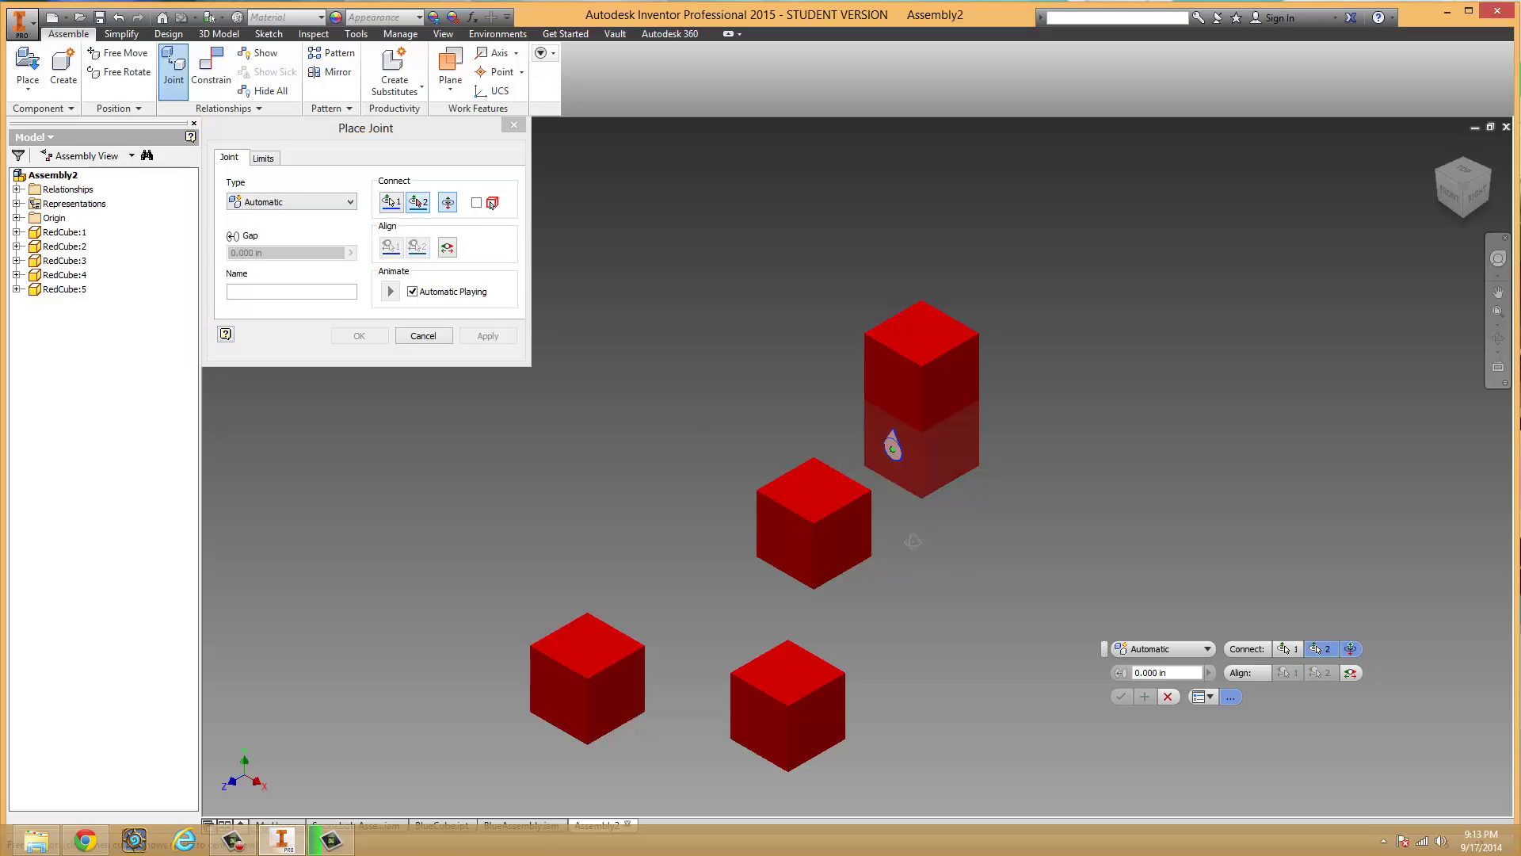
shift+middle_drag(891, 444, 902, 545)
click(936, 515)
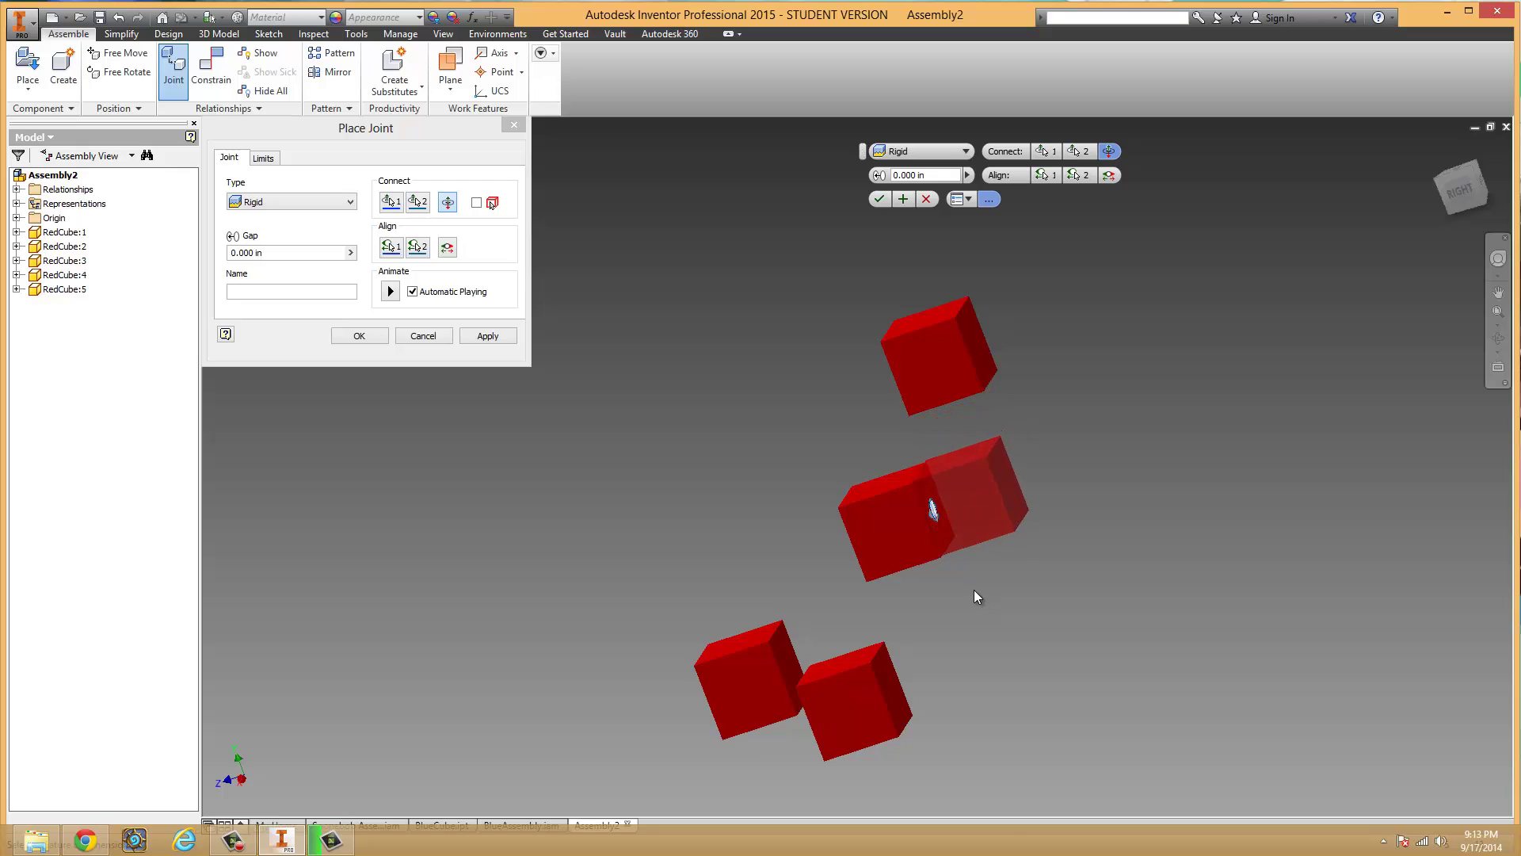
click(495, 336)
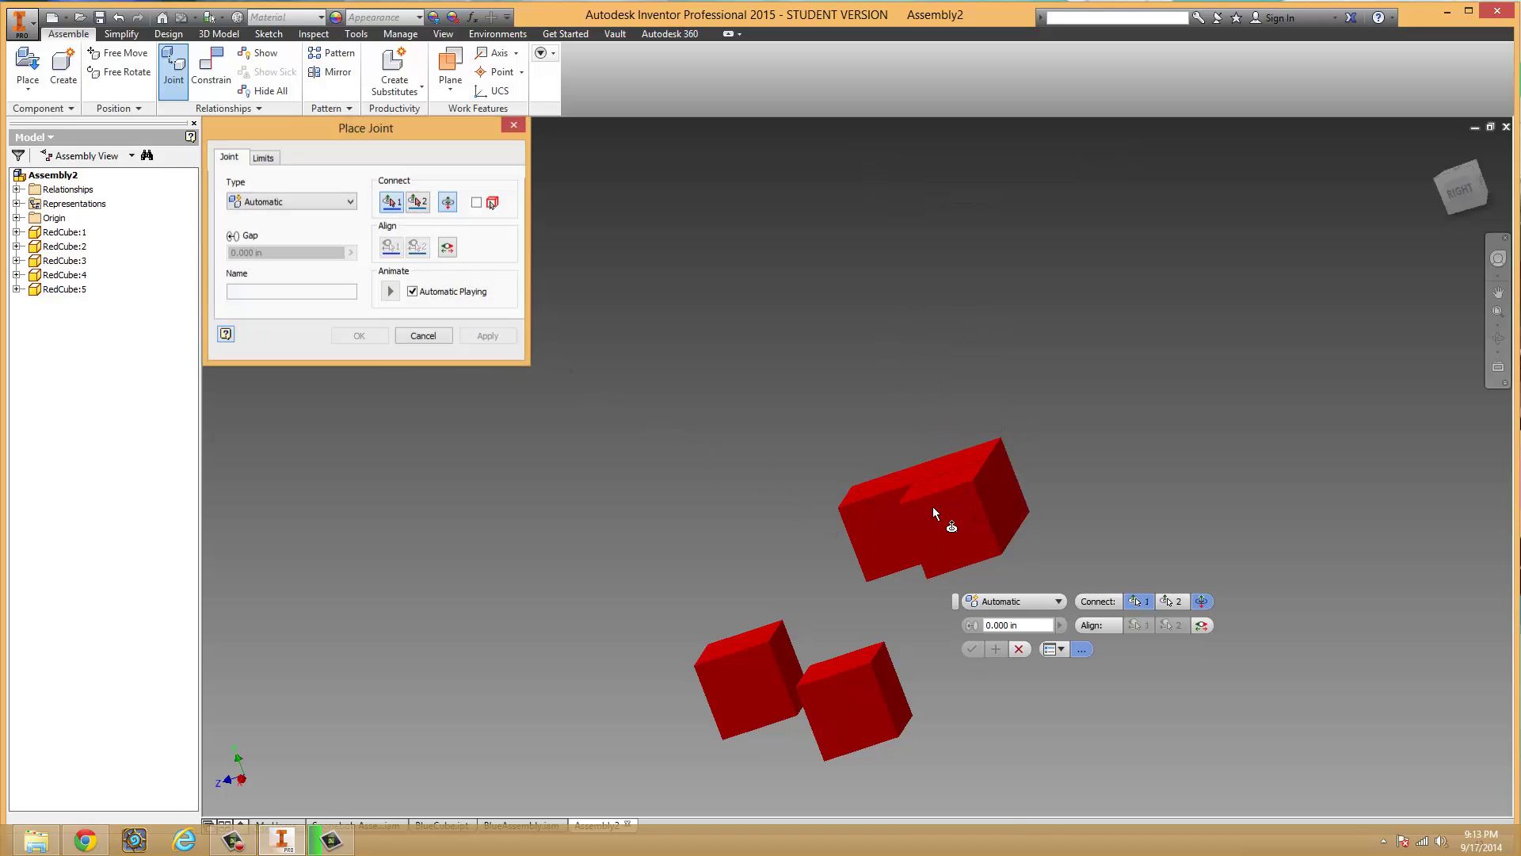
- Attach another red cube to the L-block's front face with a rigid joint
shift+middle_drag(871, 491, 824, 507)
shift+middle_drag(742, 291, 812, 376)
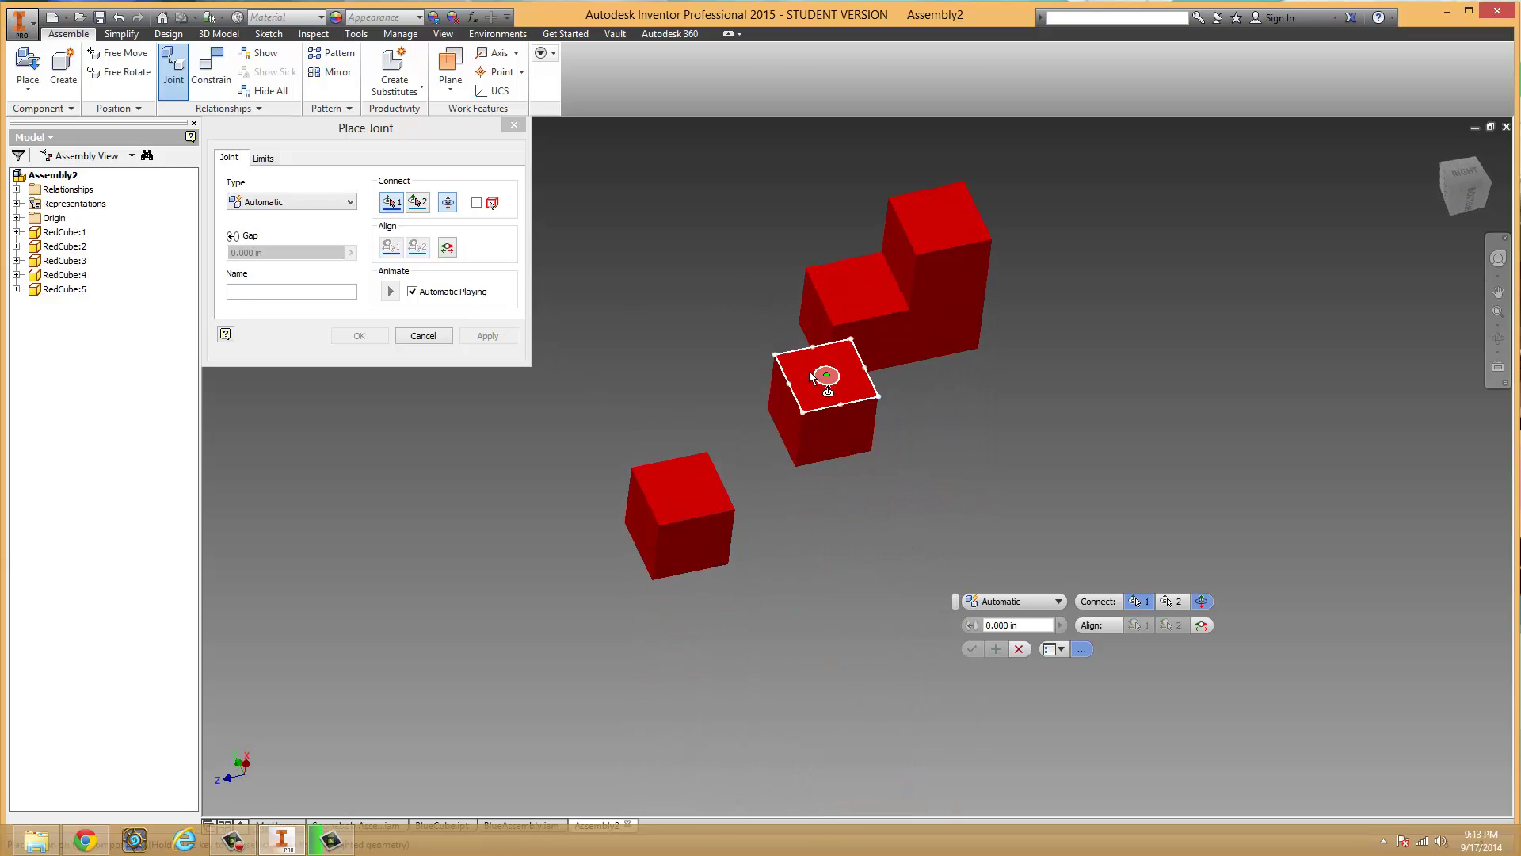
click(821, 380)
shift+middle_drag(917, 472, 908, 377)
click(878, 542)
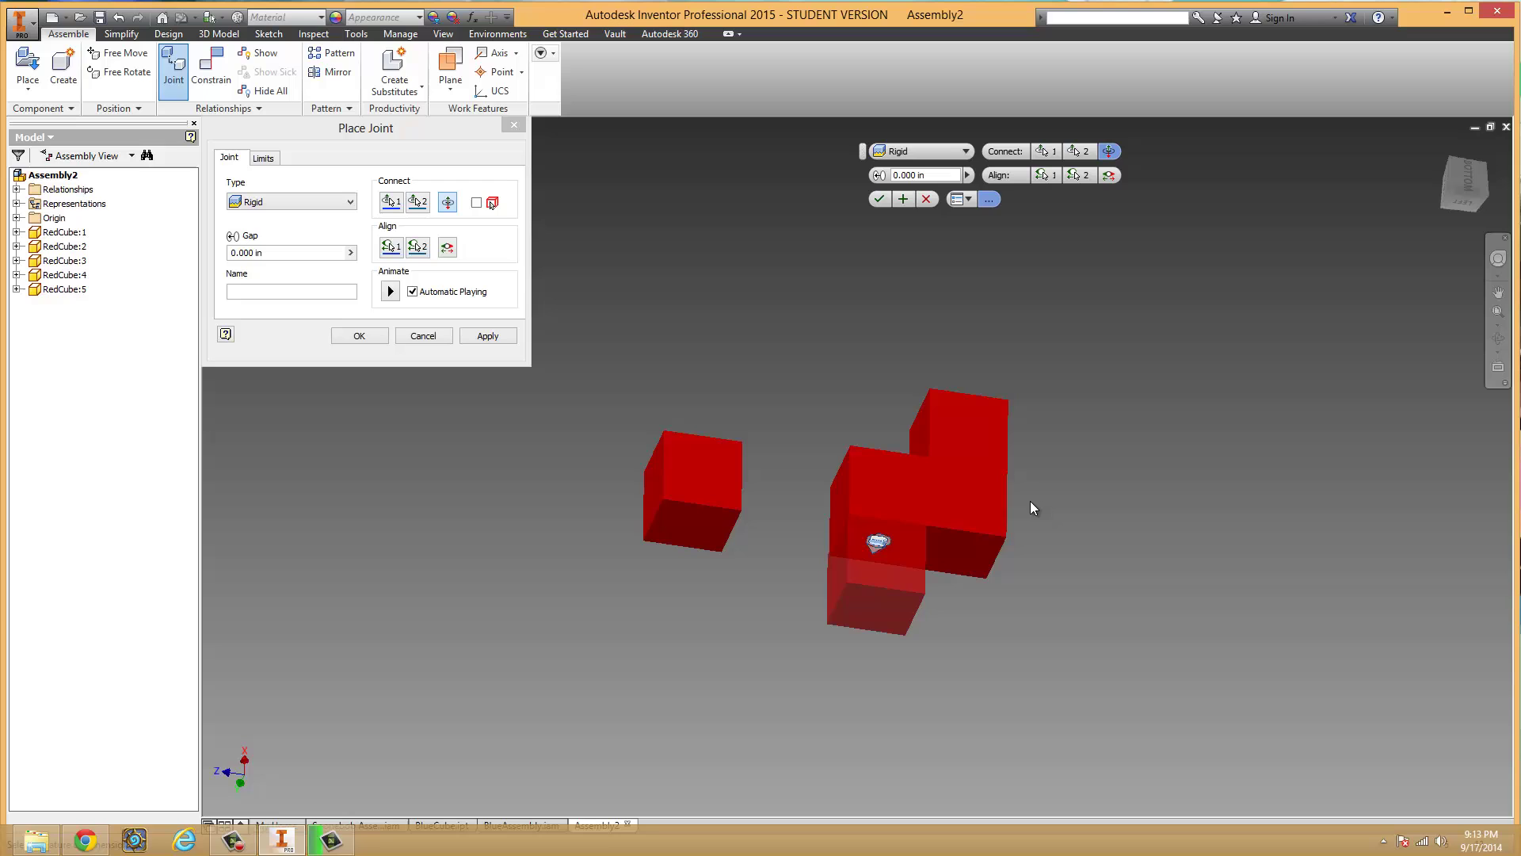
shift+middle_drag(1030, 501, 1049, 547)
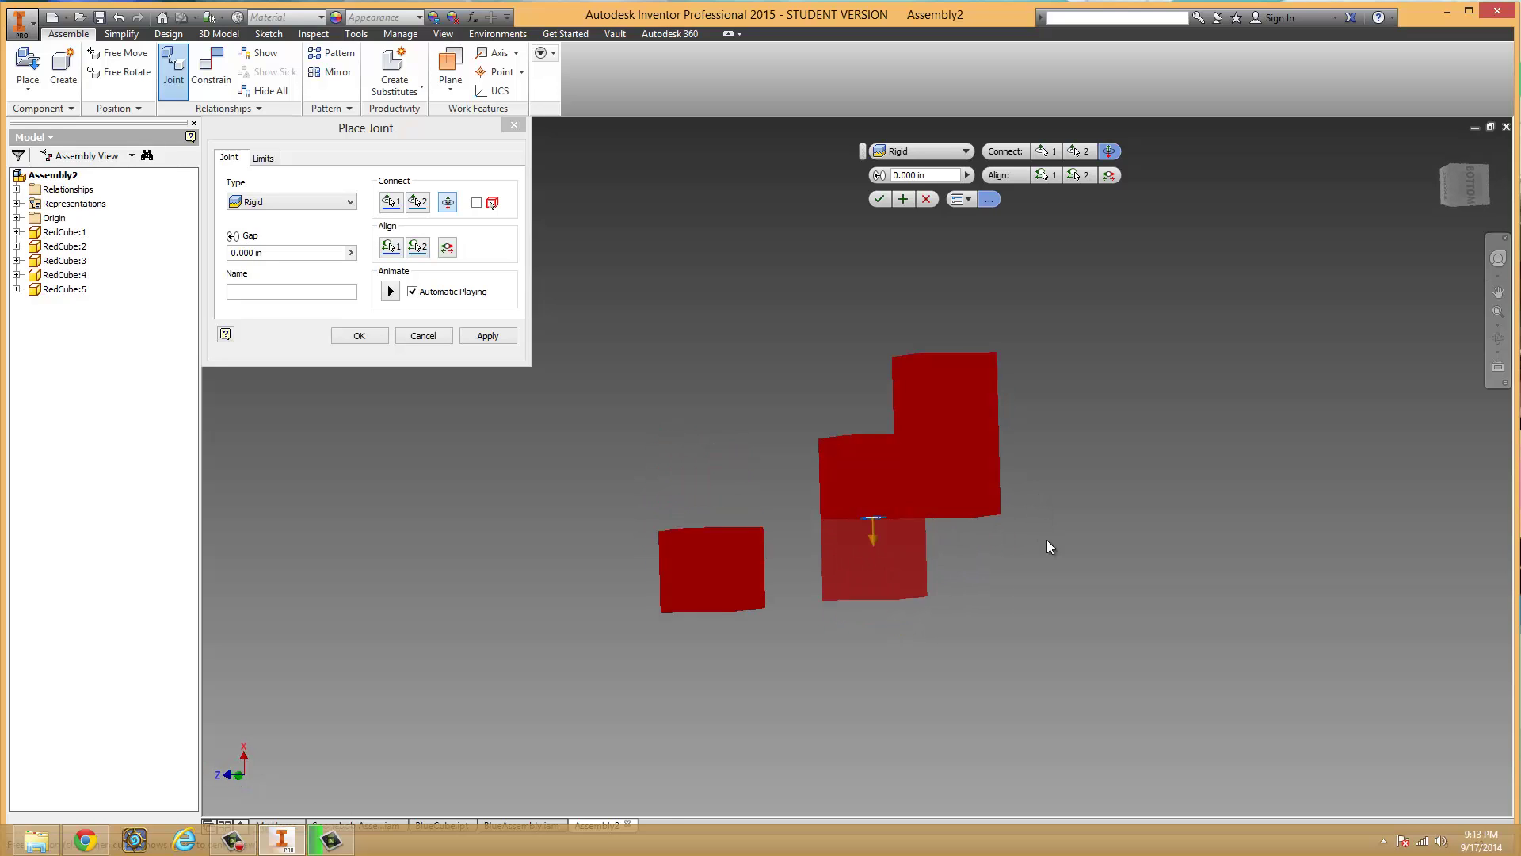
click(481, 337)
- Rigidly join the last red cube to the small cube's right face and finish joining
key(F6)
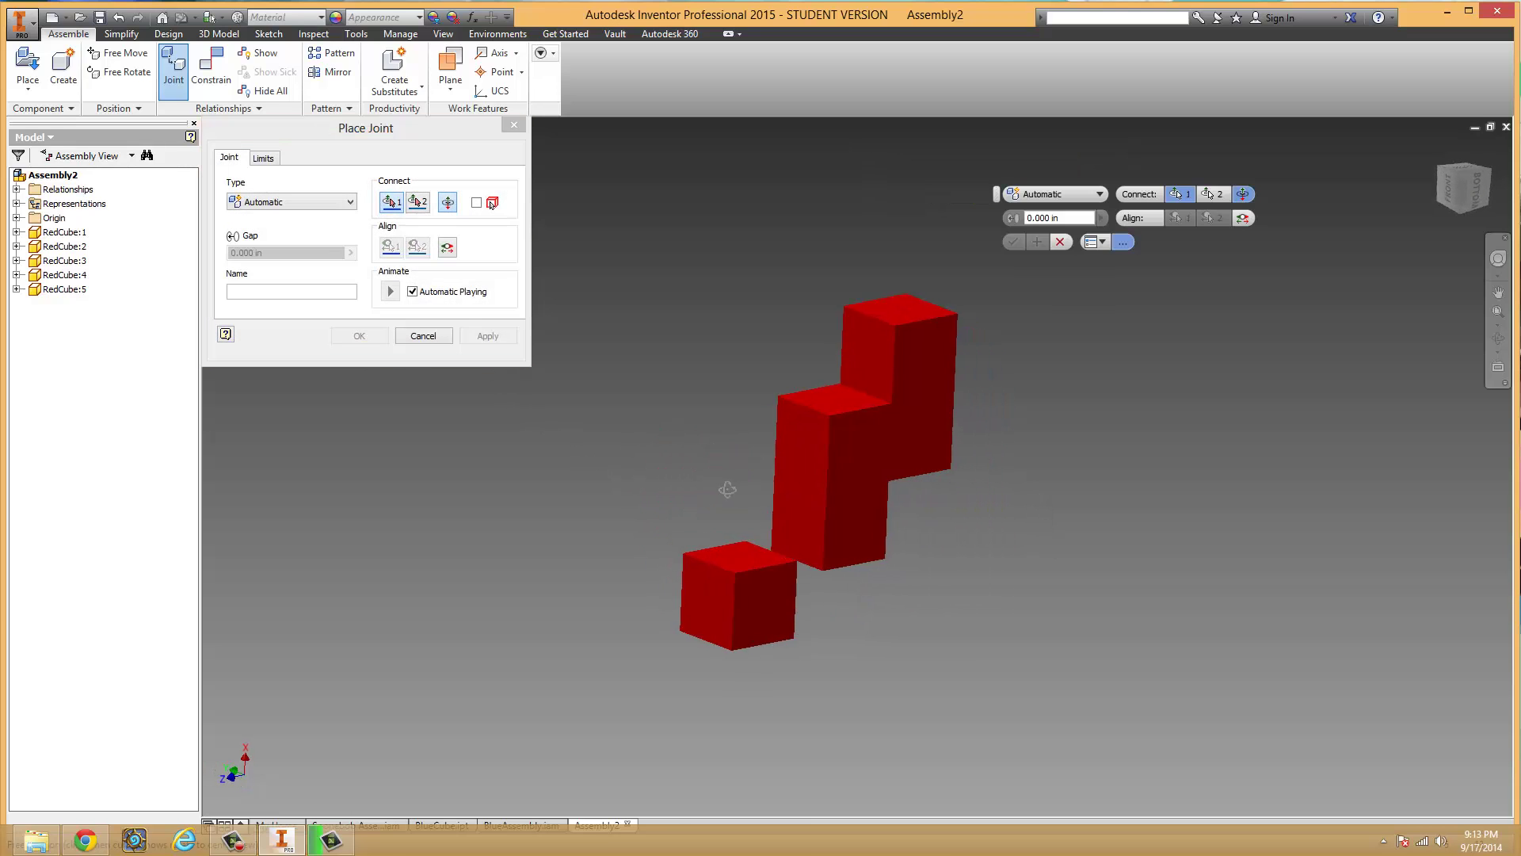
click(787, 522)
shift+middle_drag(794, 525, 762, 625)
click(796, 588)
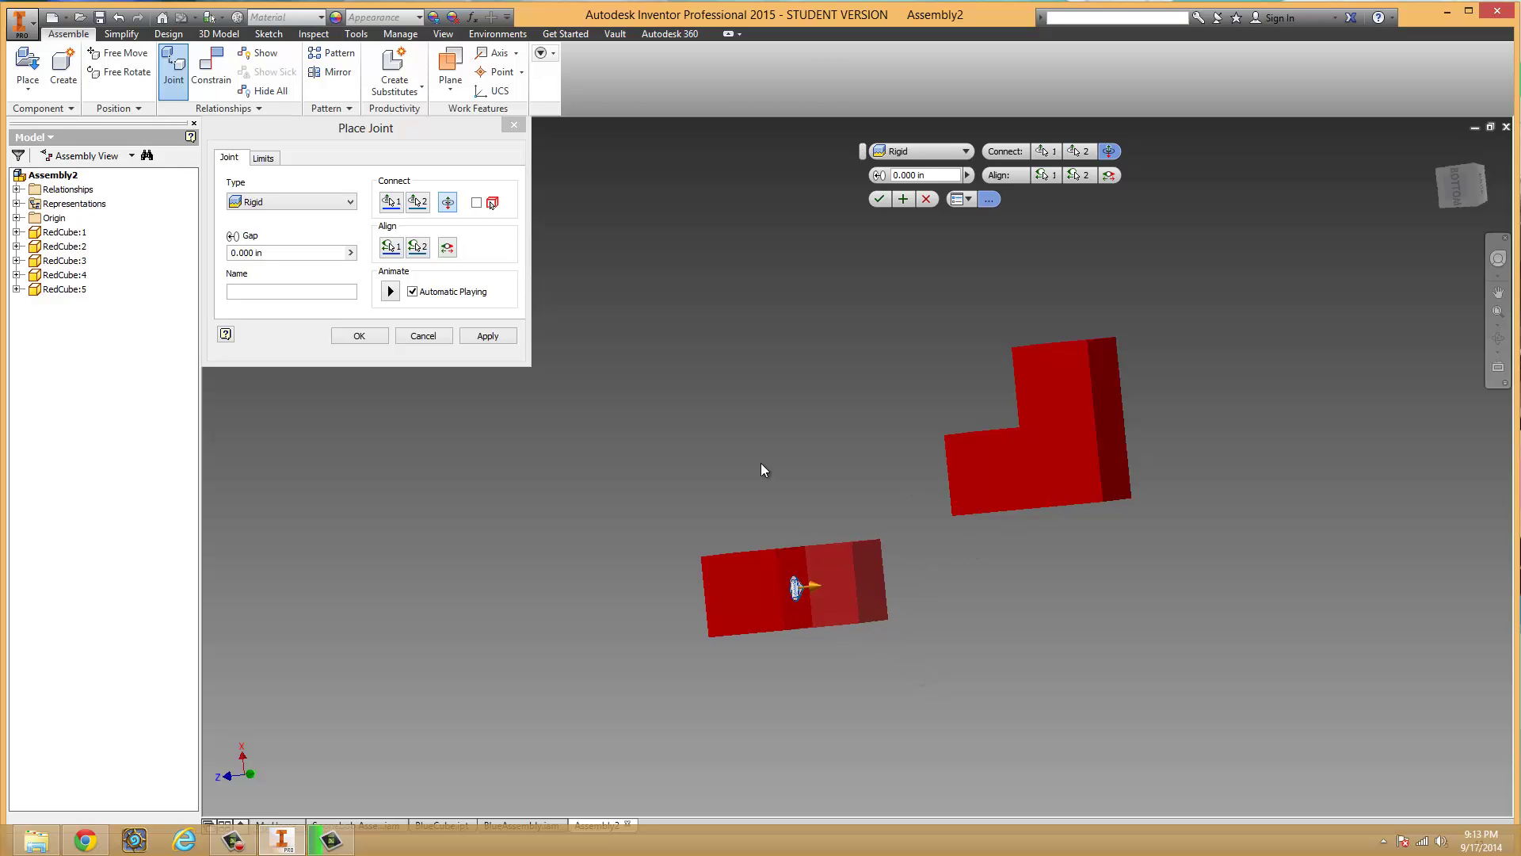
click(492, 336)
shift+middle_drag(745, 494, 816, 478)
click(420, 336)
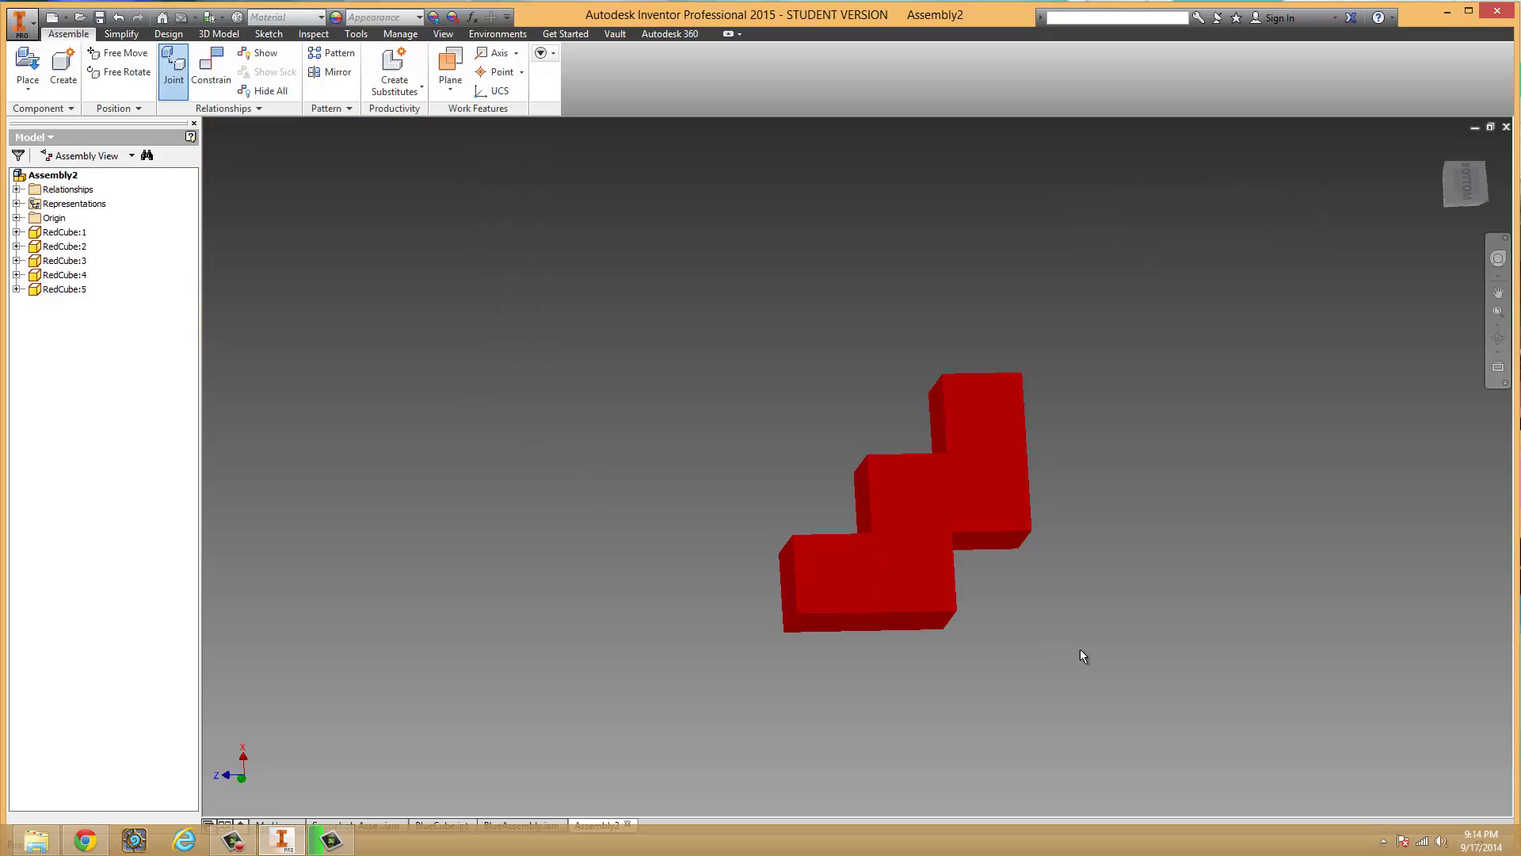
- Save the red zigzag piece as RedAssembly.iam in PuzzleCubeFolder
shift+middle_drag(1081, 650, 988, 645)
shift+middle_drag(900, 570, 843, 584)
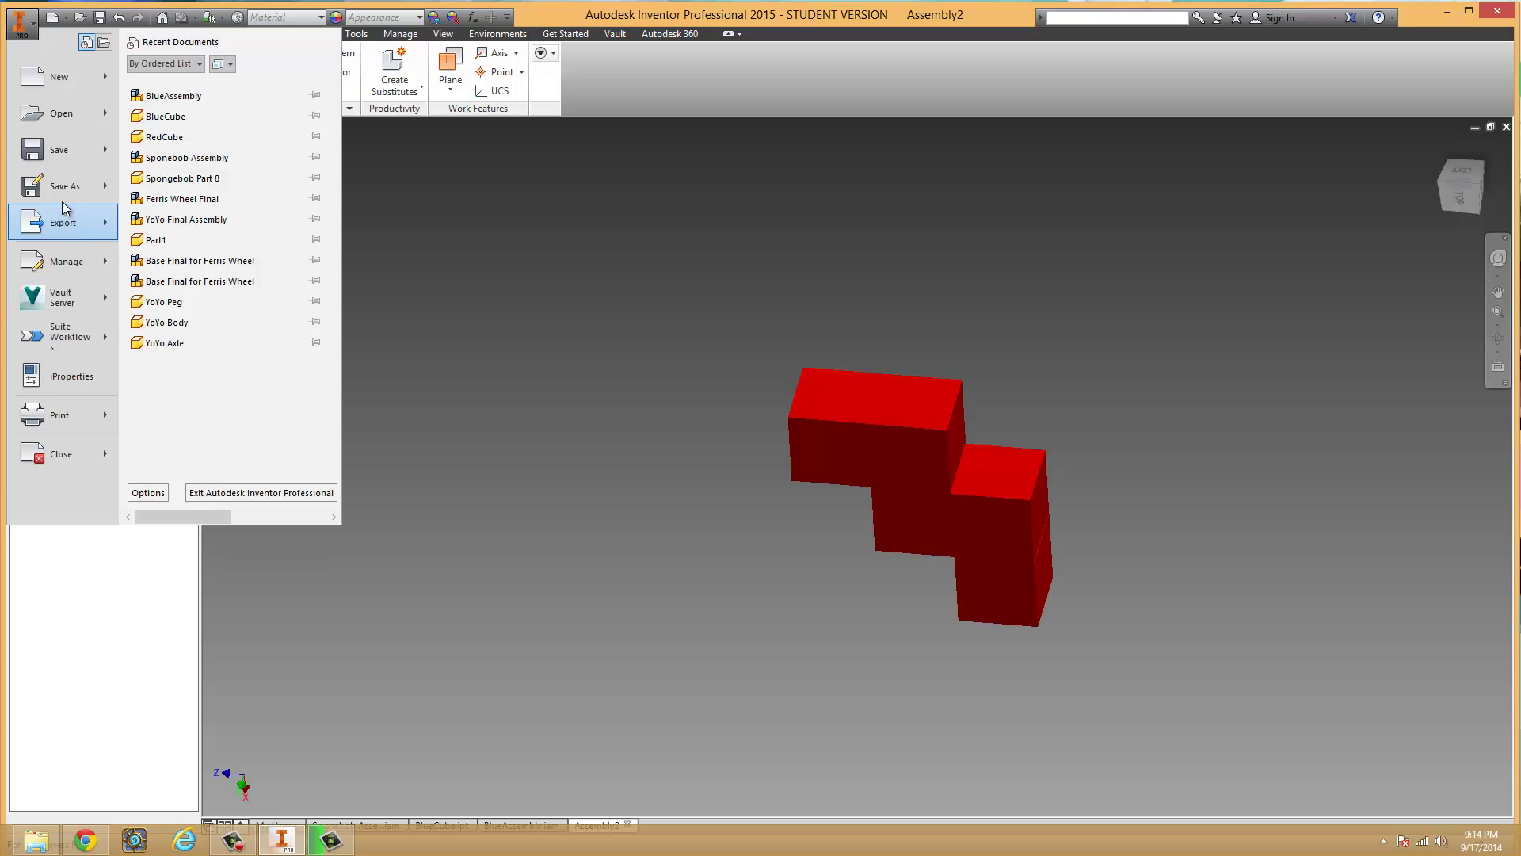
click(63, 187)
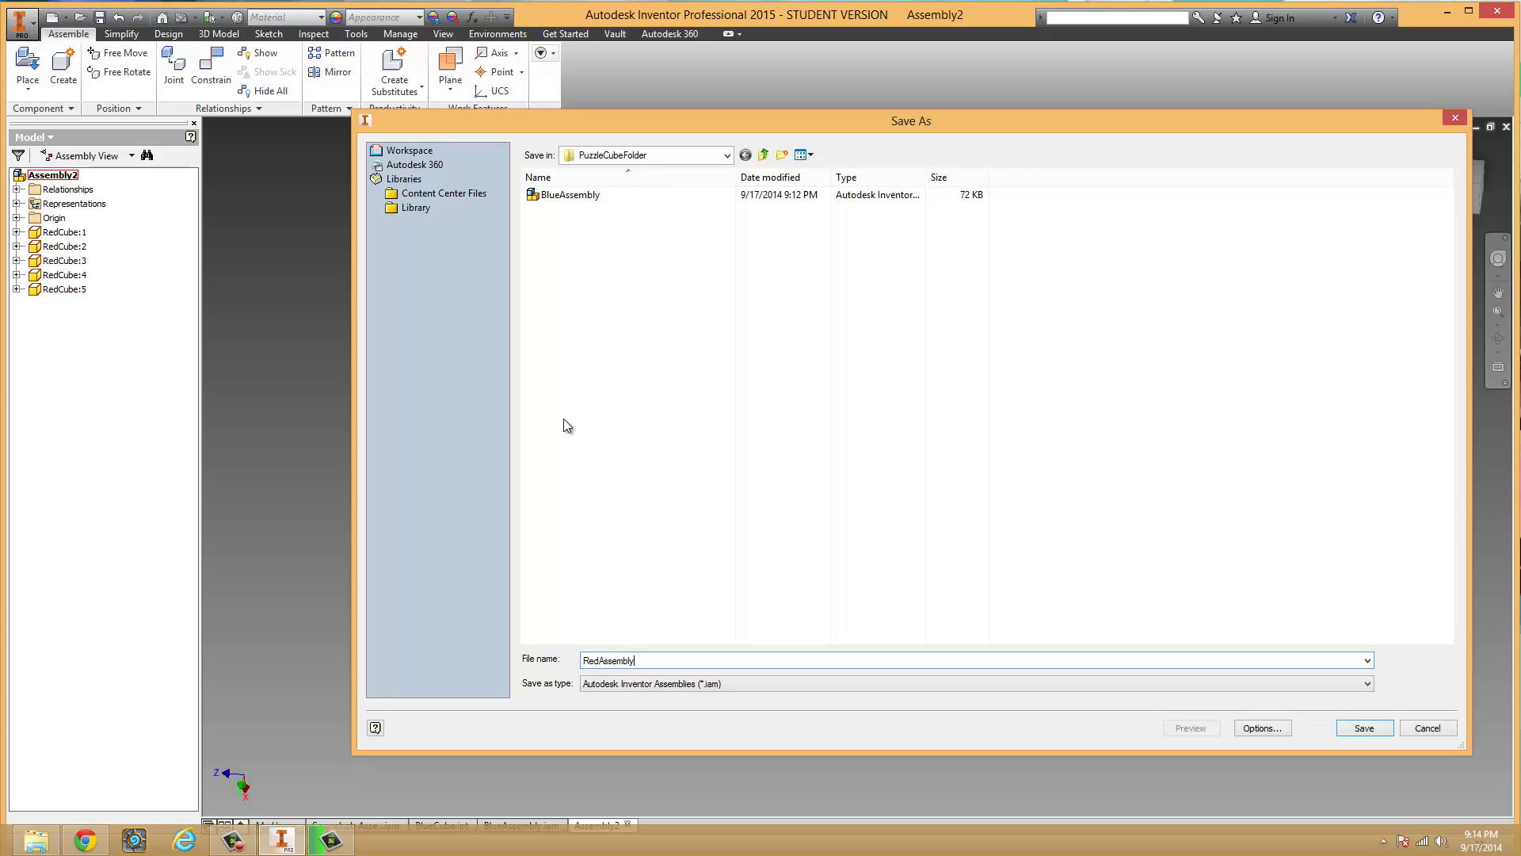
text(RedAssembly)
click(1365, 728)
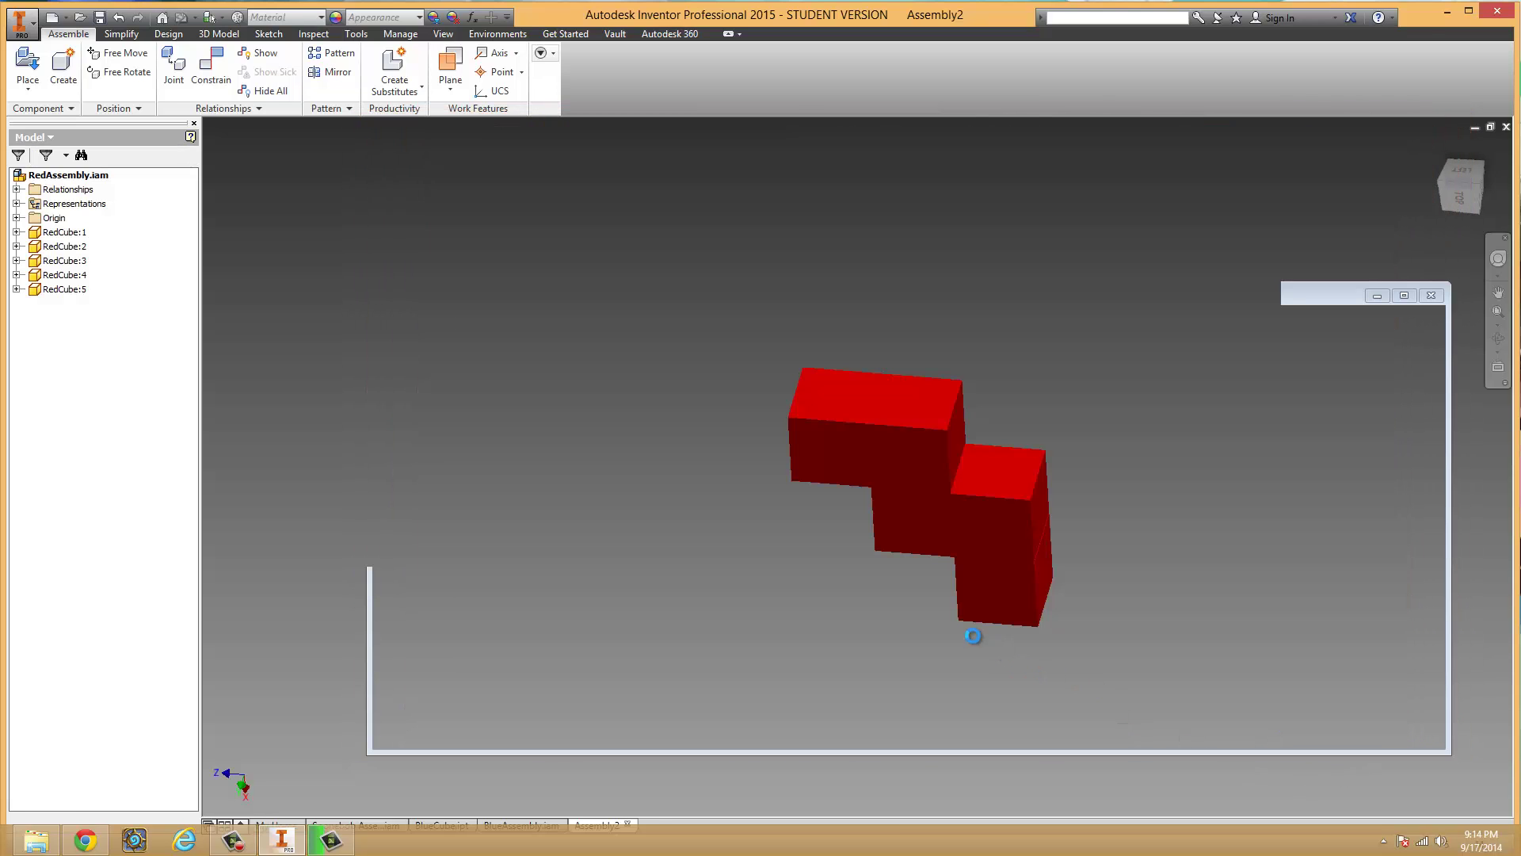
middle_drag(853, 652, 837, 610)
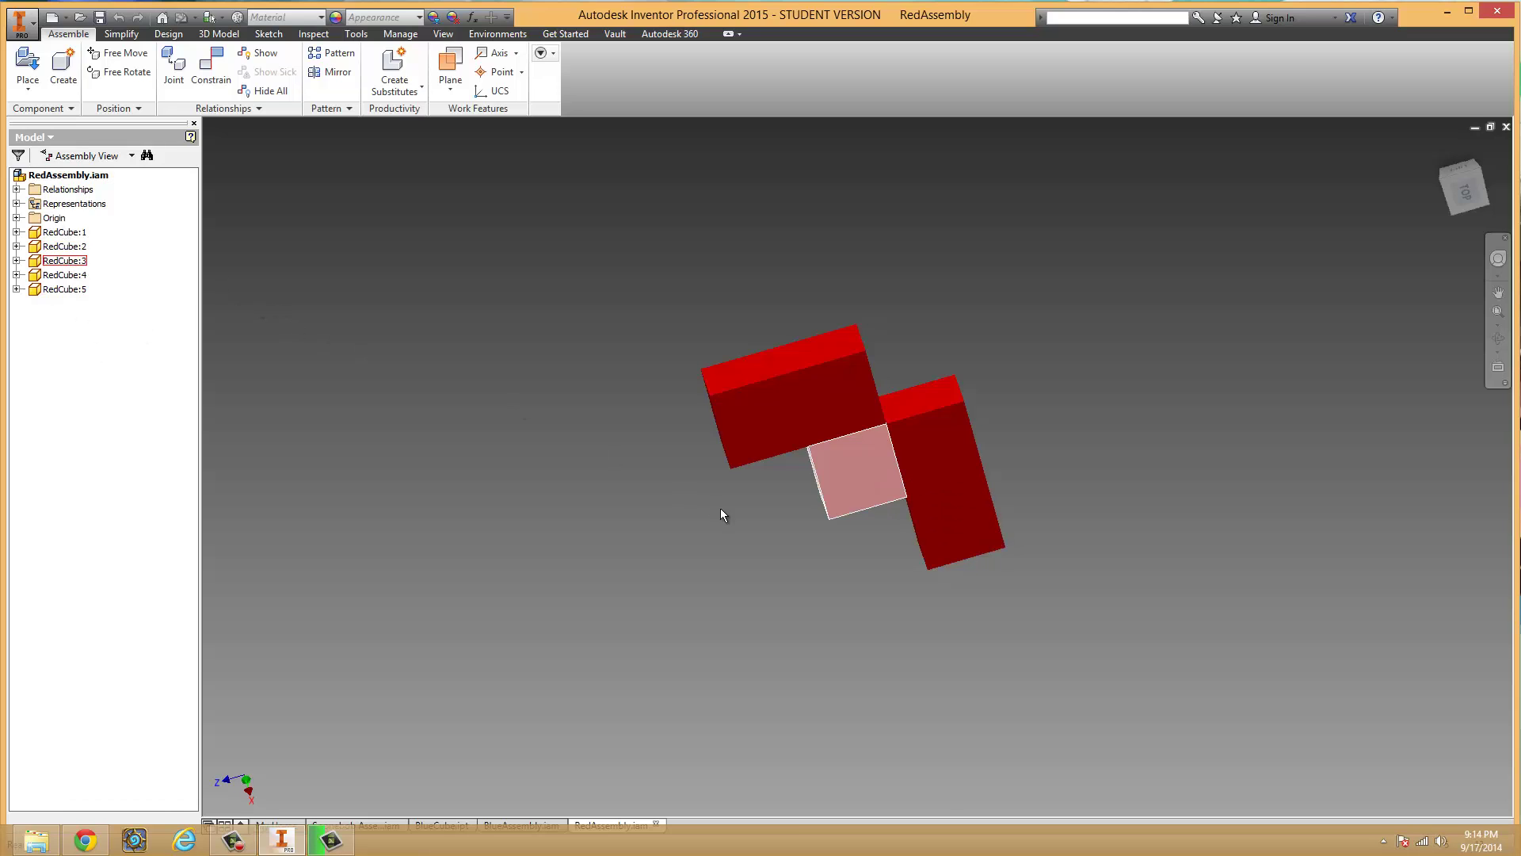
shift+middle_drag(702, 539, 1119, 580)
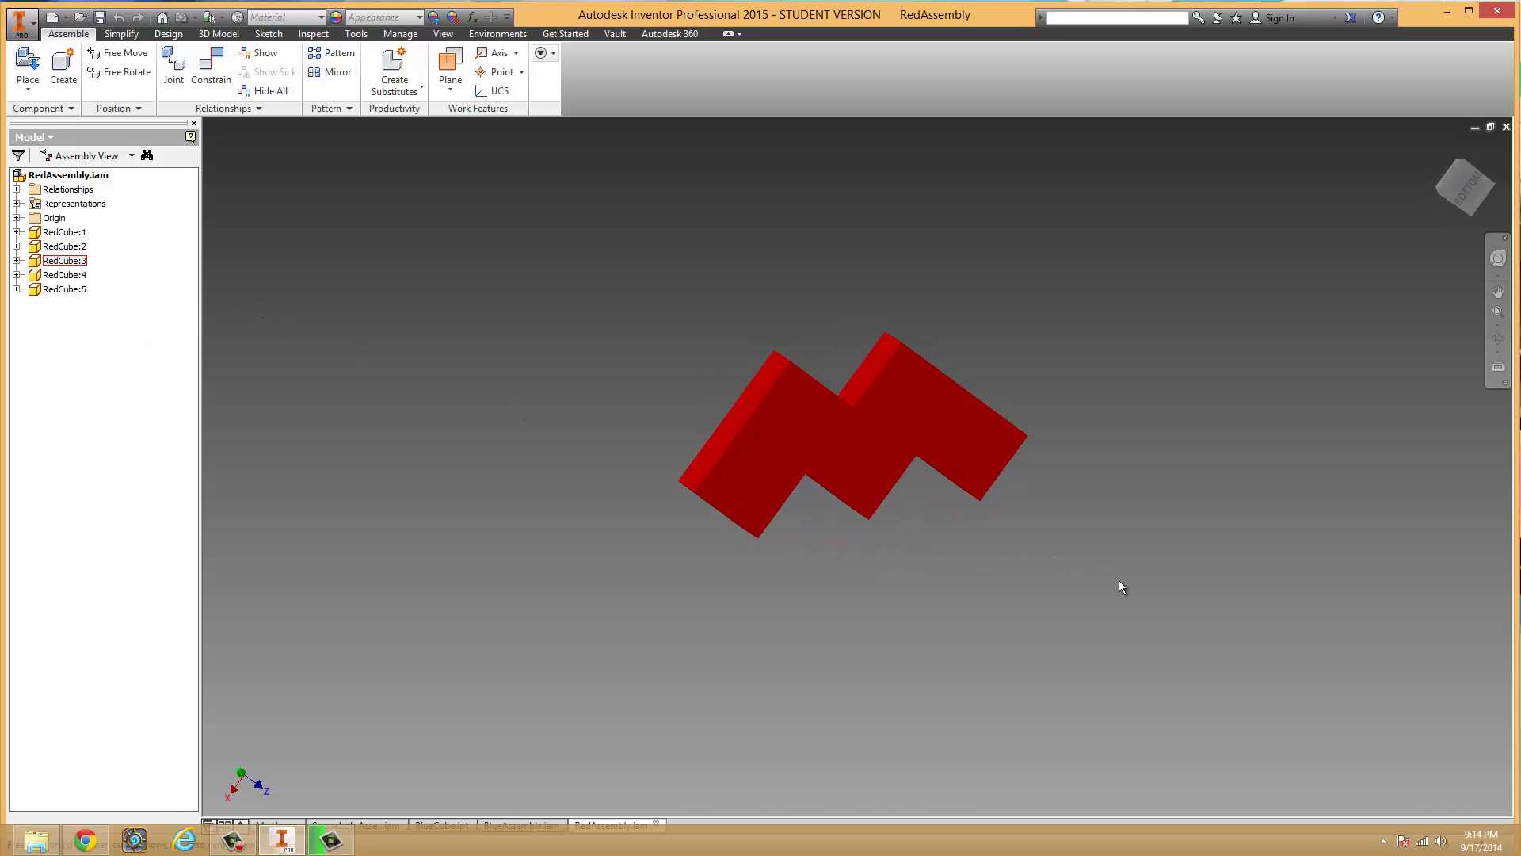
shift+middle_drag(908, 474, 698, 485)
scroll(579, 388, up, 3)
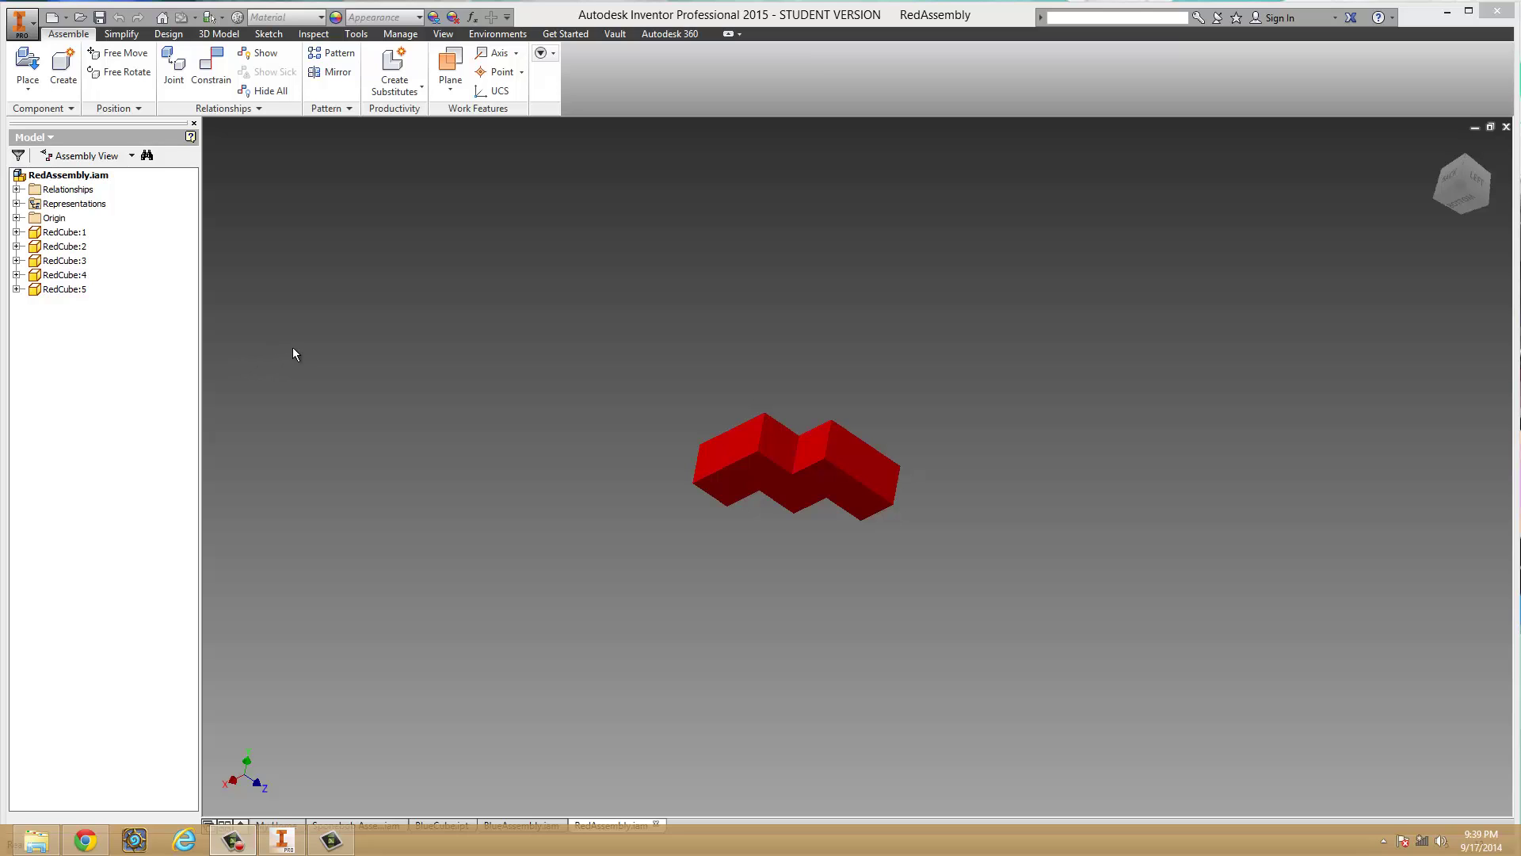
- Create another new assembly document from the Standard.iam template
click(21, 28)
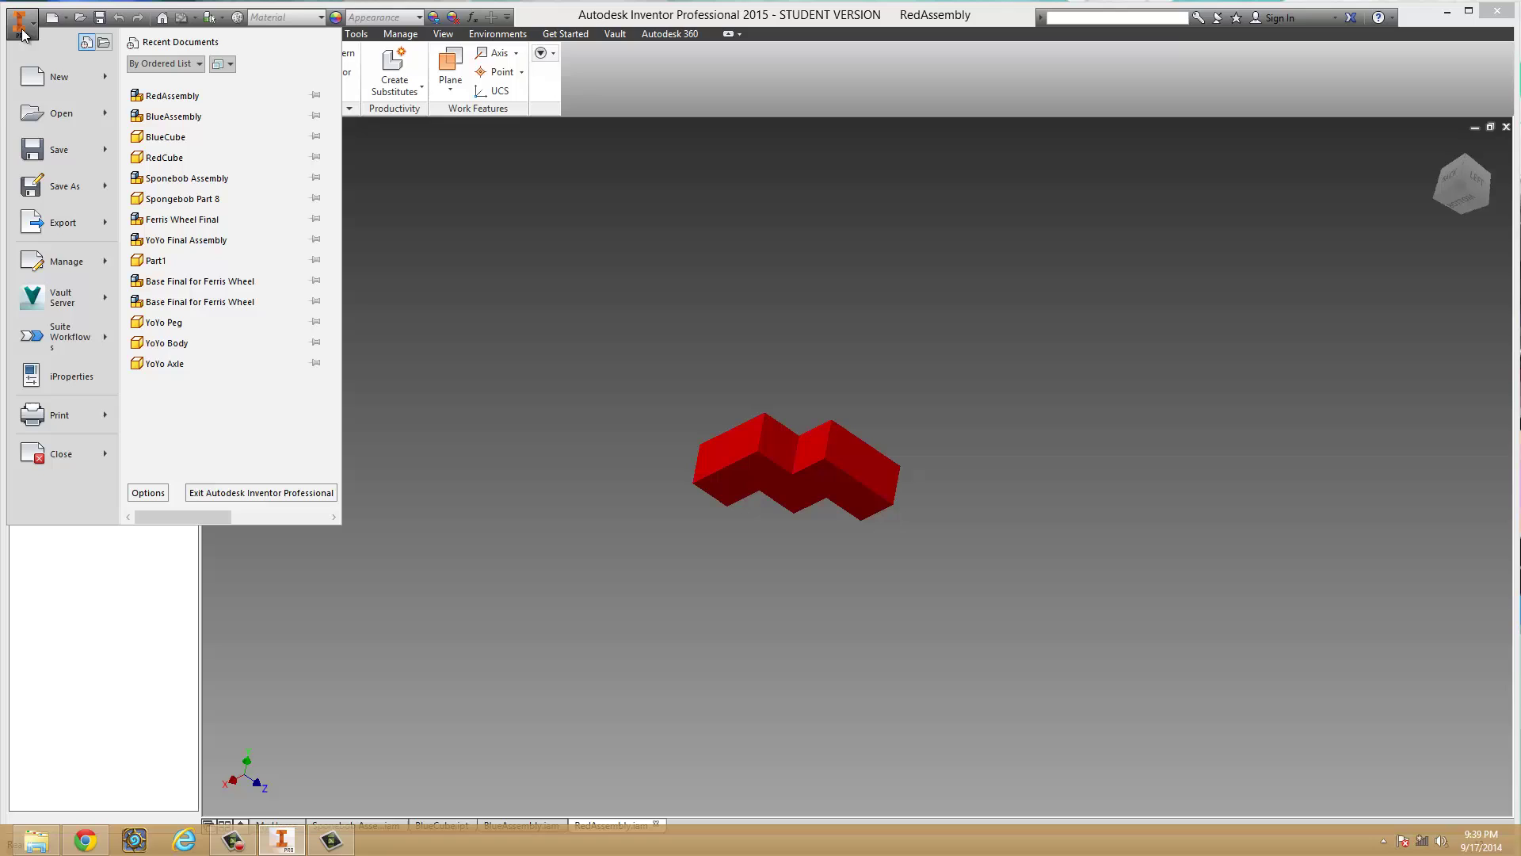
click(48, 79)
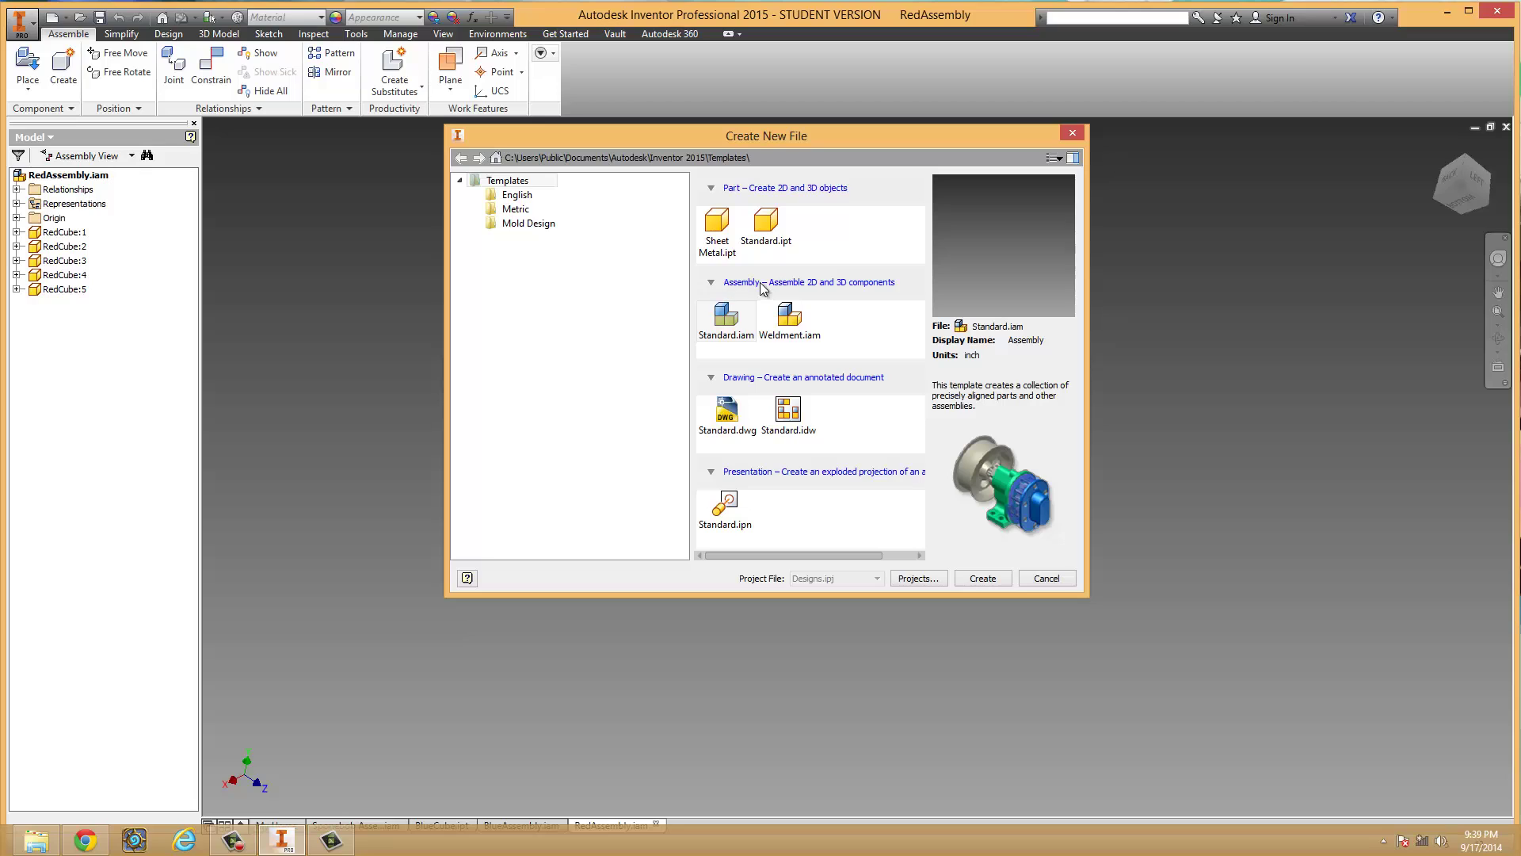
click(737, 312)
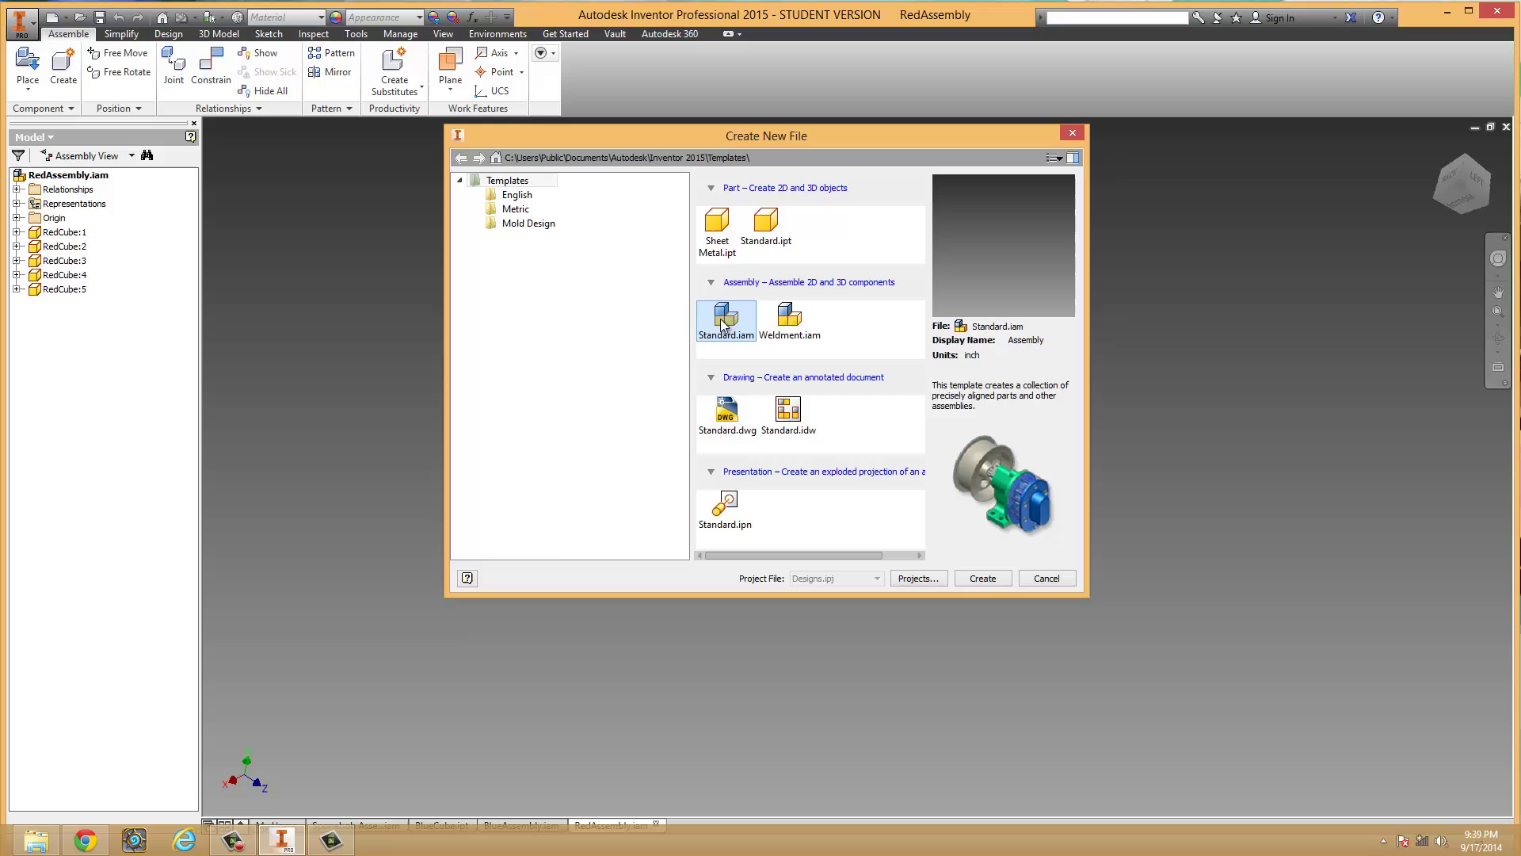
double_click(722, 324)
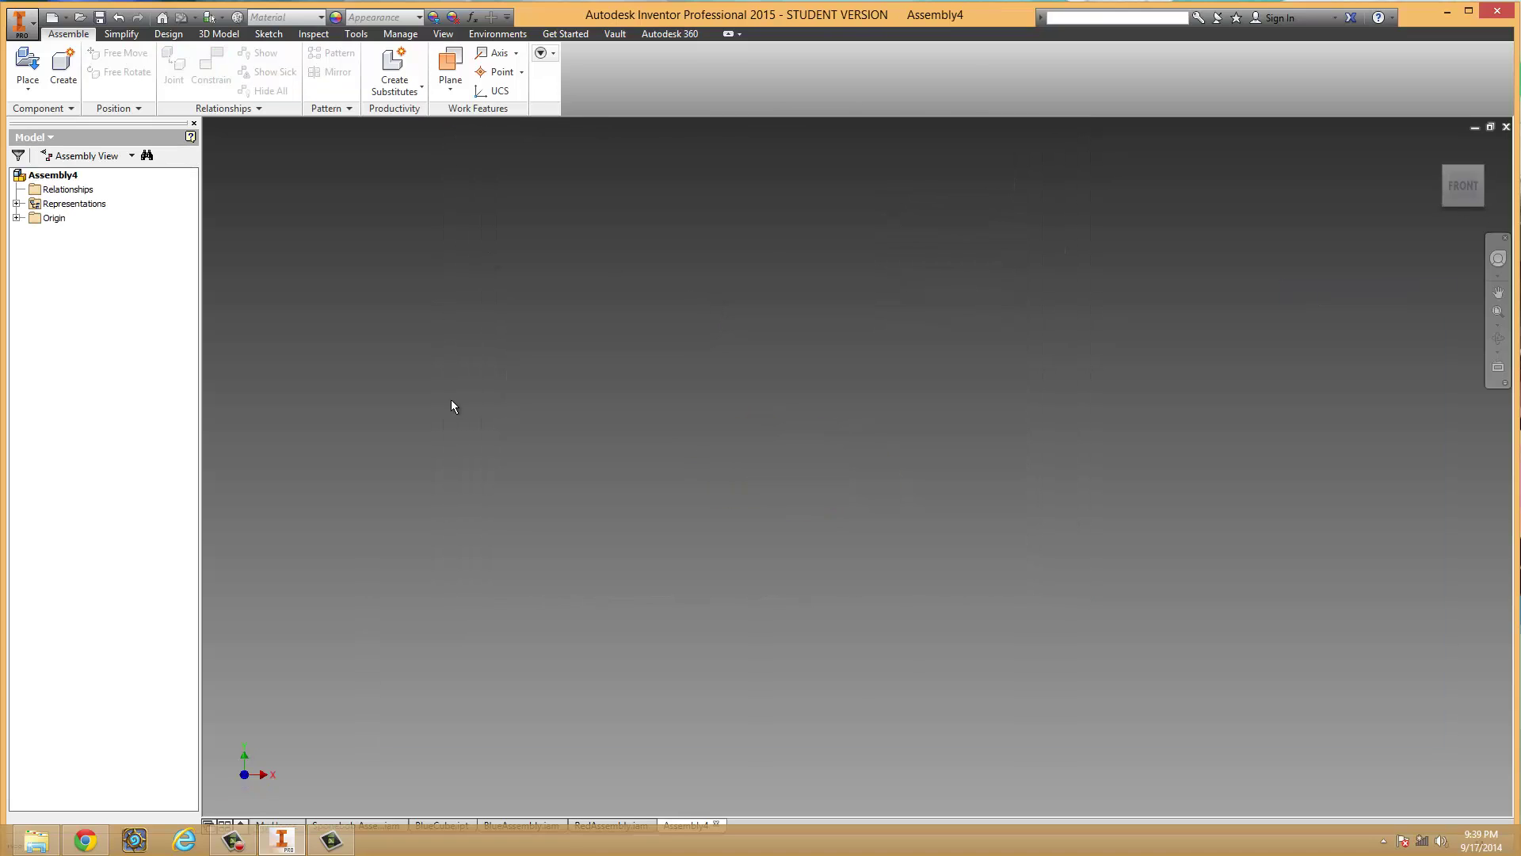
- Place one RedAssembly instance into Assembly4
click(29, 63)
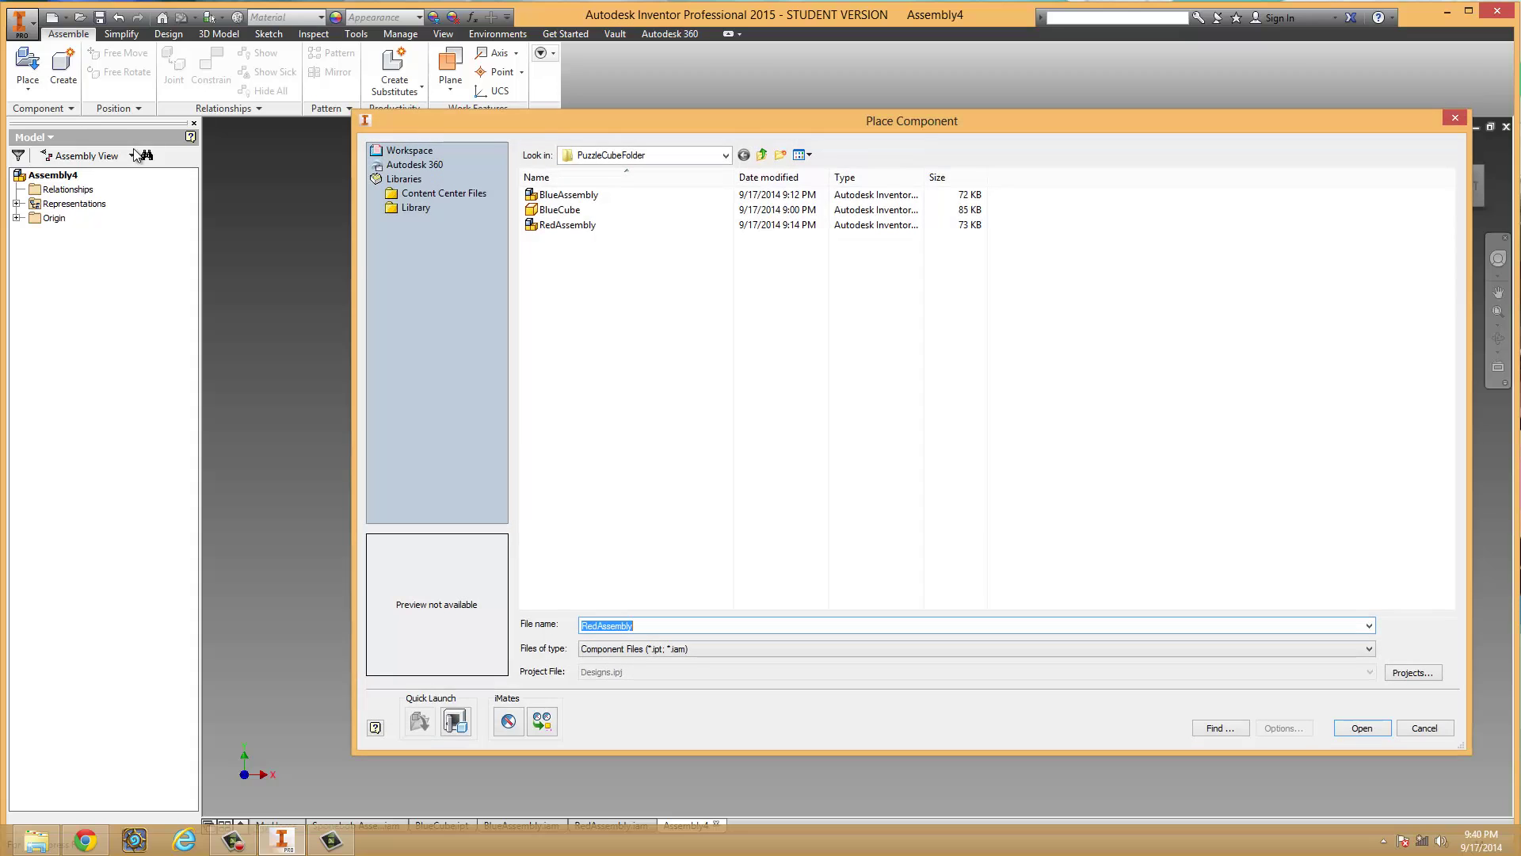
double_click(580, 227)
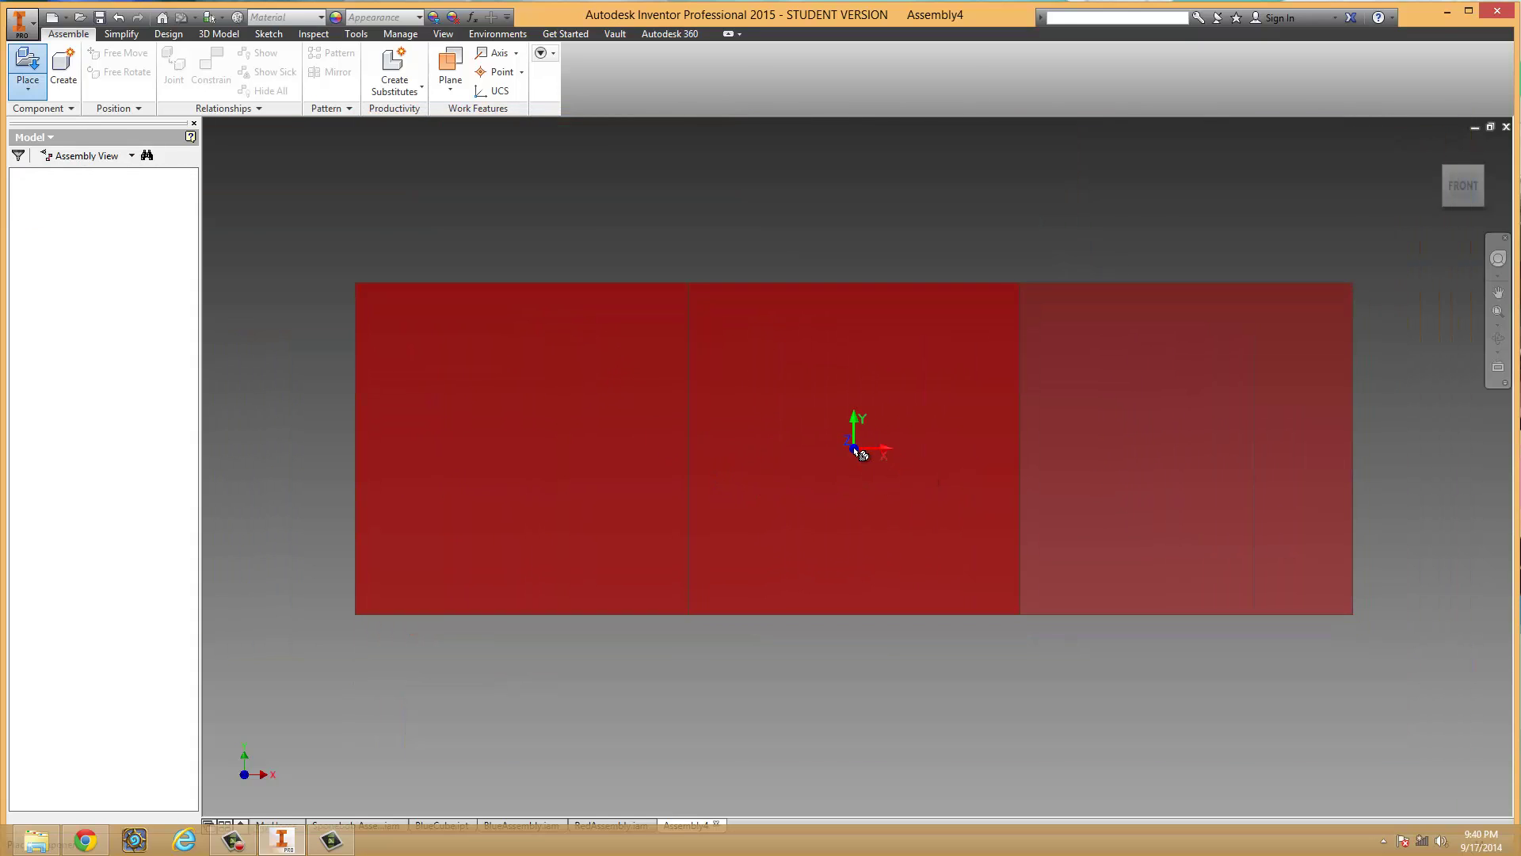
click(855, 459)
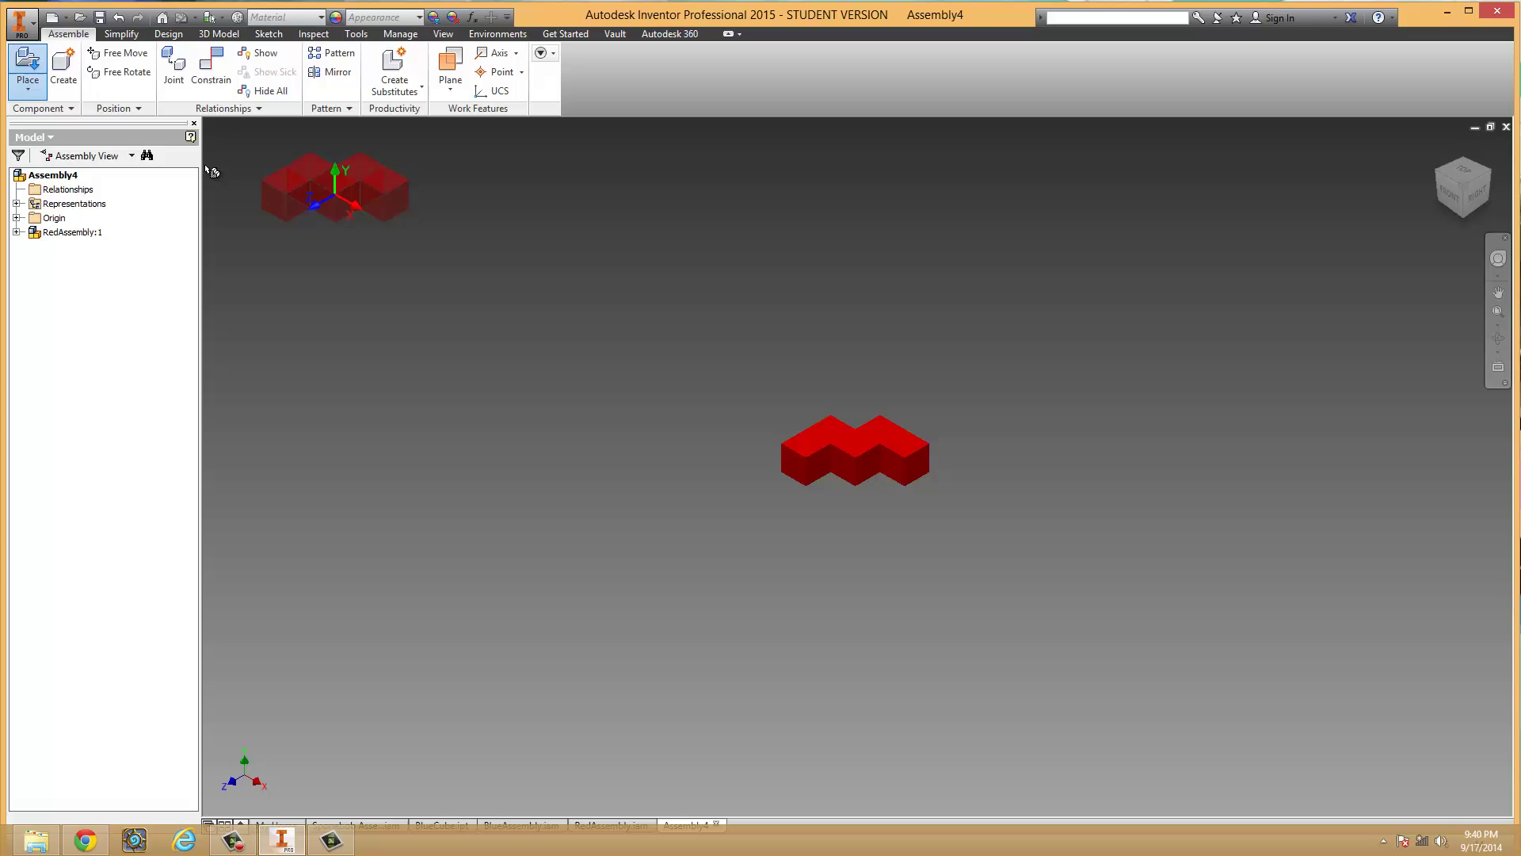
- Place BlueAssembly copies into Assembly4
click(28, 64)
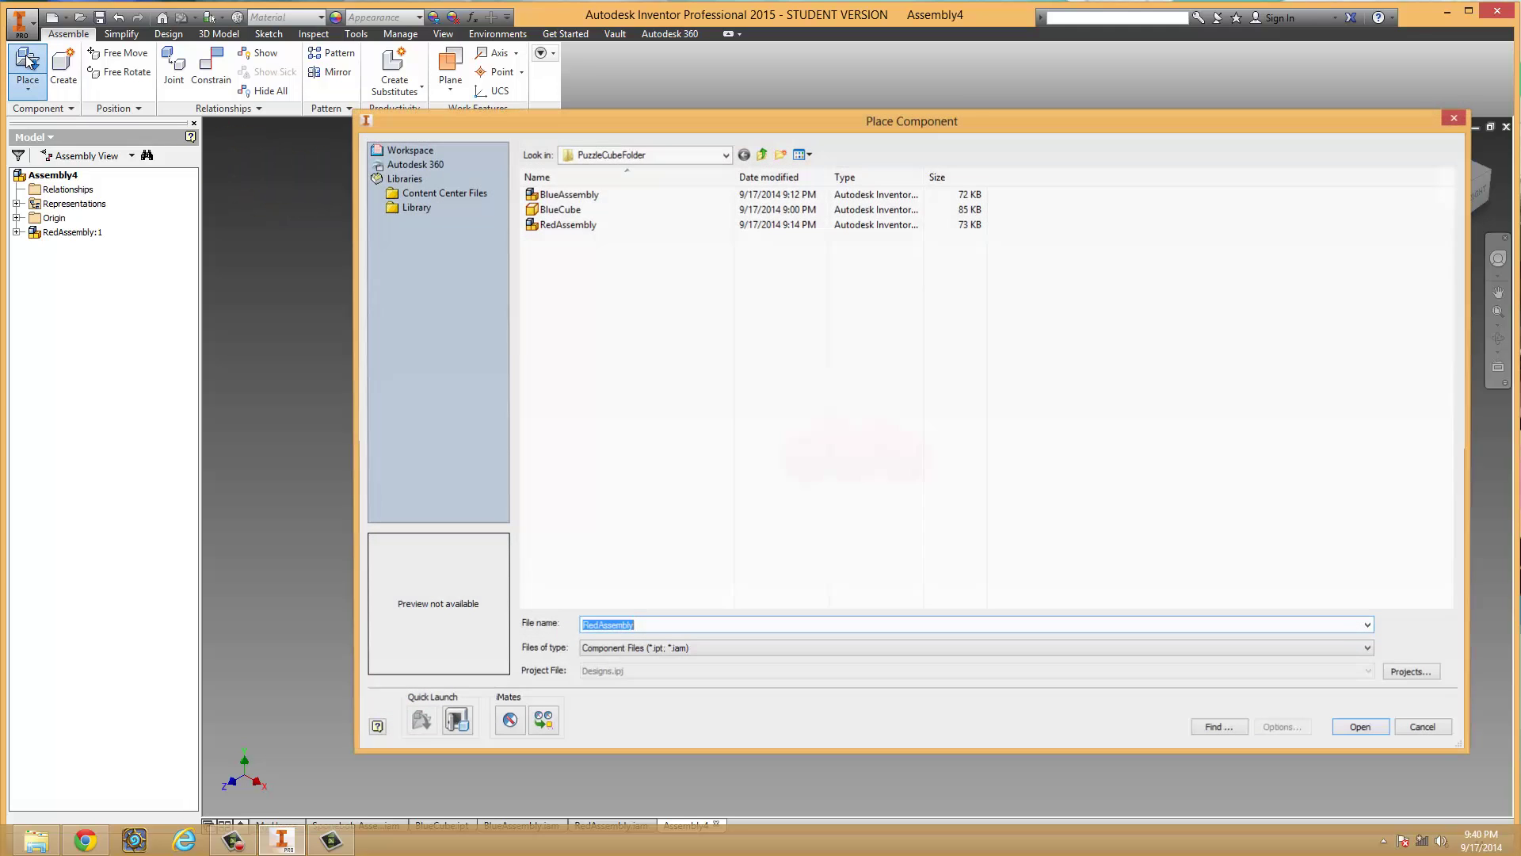
click(569, 195)
double_click(569, 196)
click(985, 511)
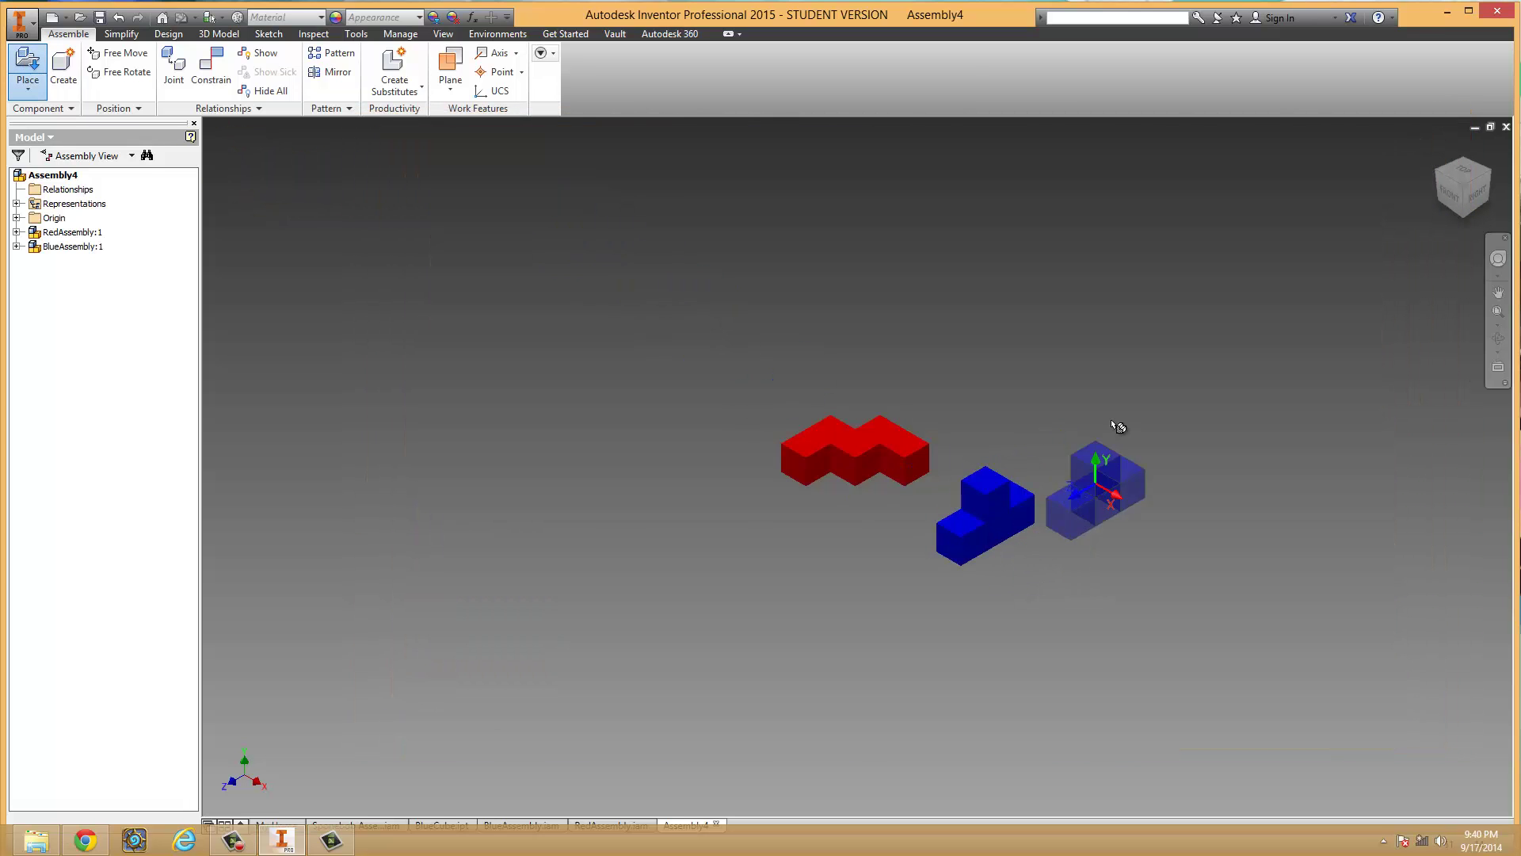
click(1058, 345)
click(765, 300)
click(576, 499)
key(Escape)
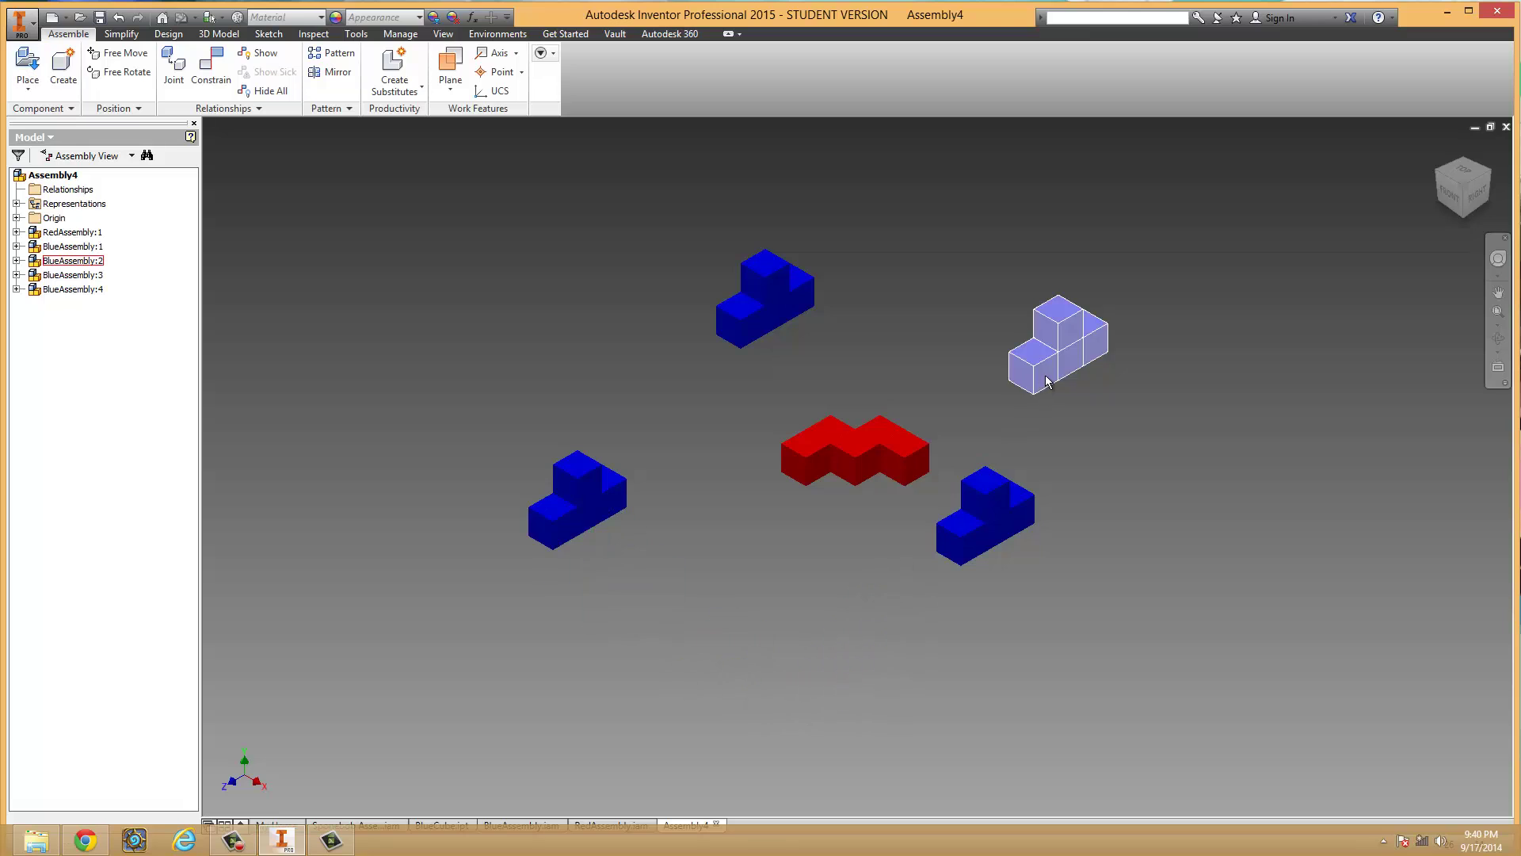
- Delete the three extra BlueAssembly copies, keeping only BlueAssembly:1, and return to home view
click(1035, 379)
key(Delete)
click(784, 313)
key(Delete)
click(622, 475)
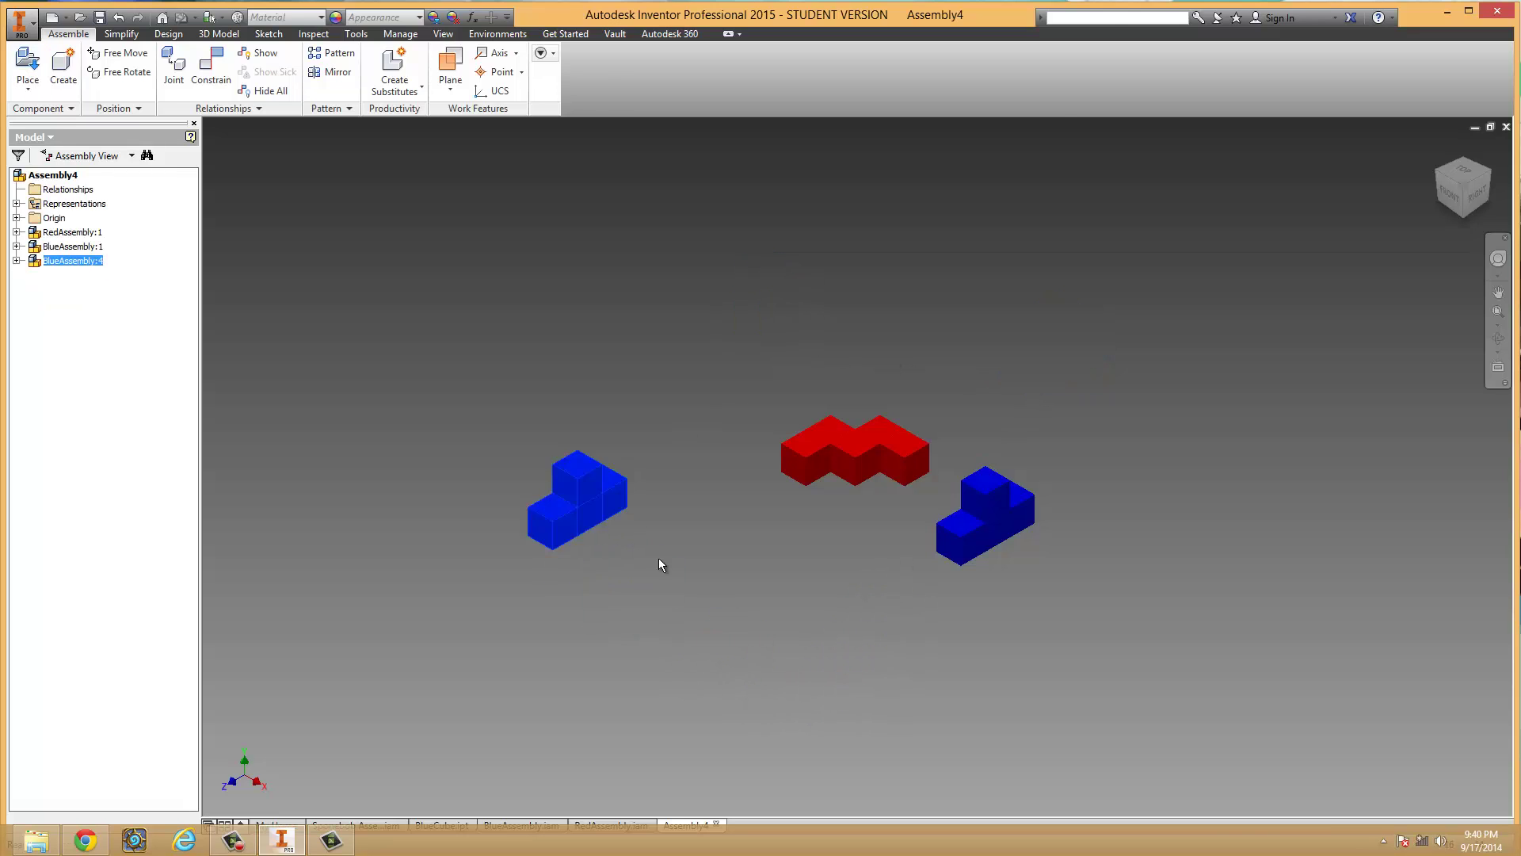
key(Delete)
shift+middle_drag(842, 620, 844, 128)
key(F6)
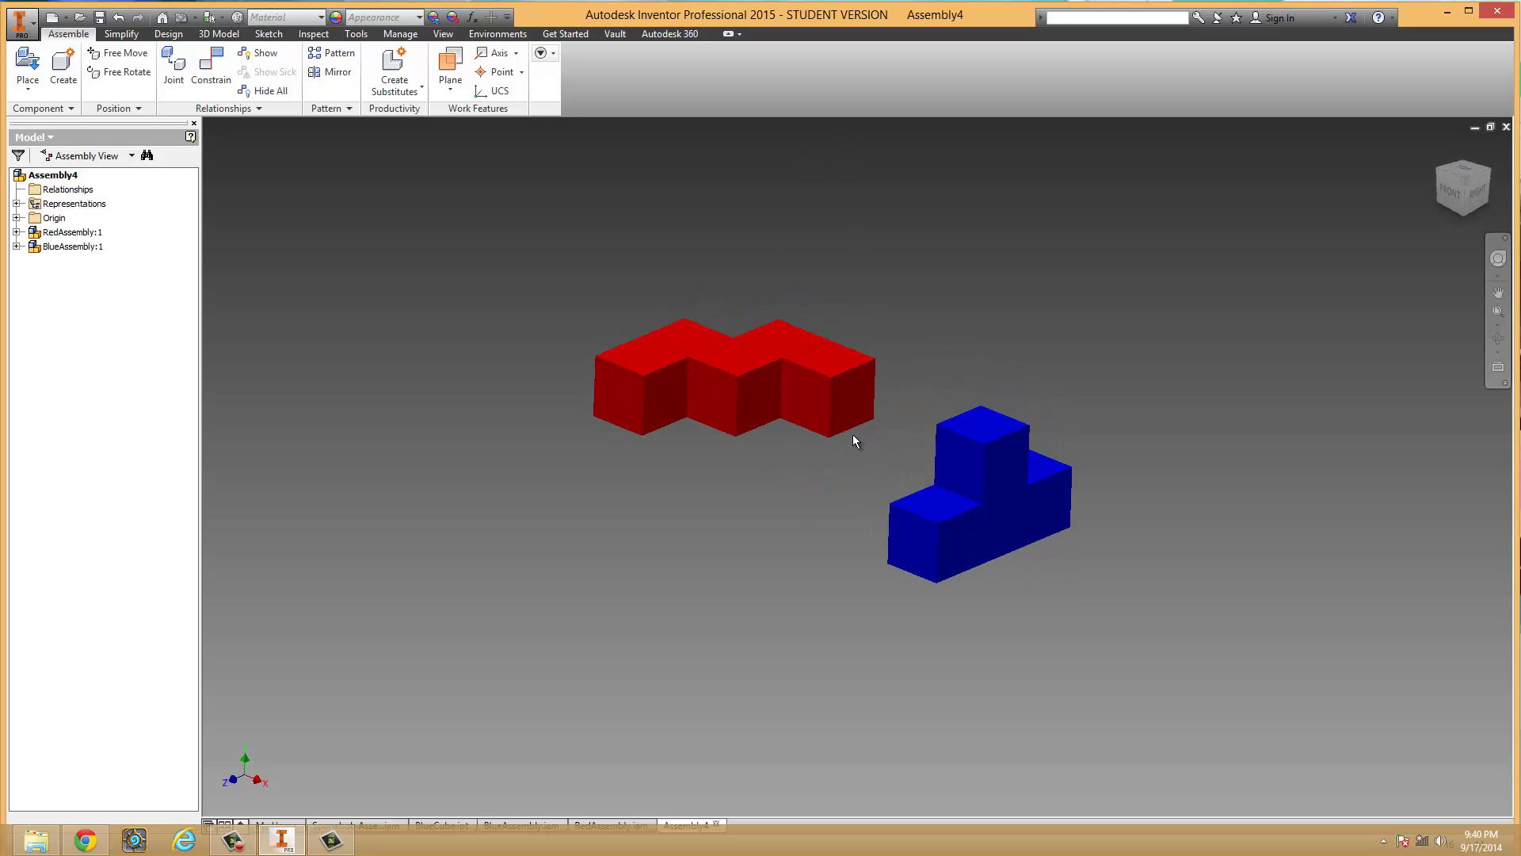
scroll(853, 440, down, 3)
click(742, 368)
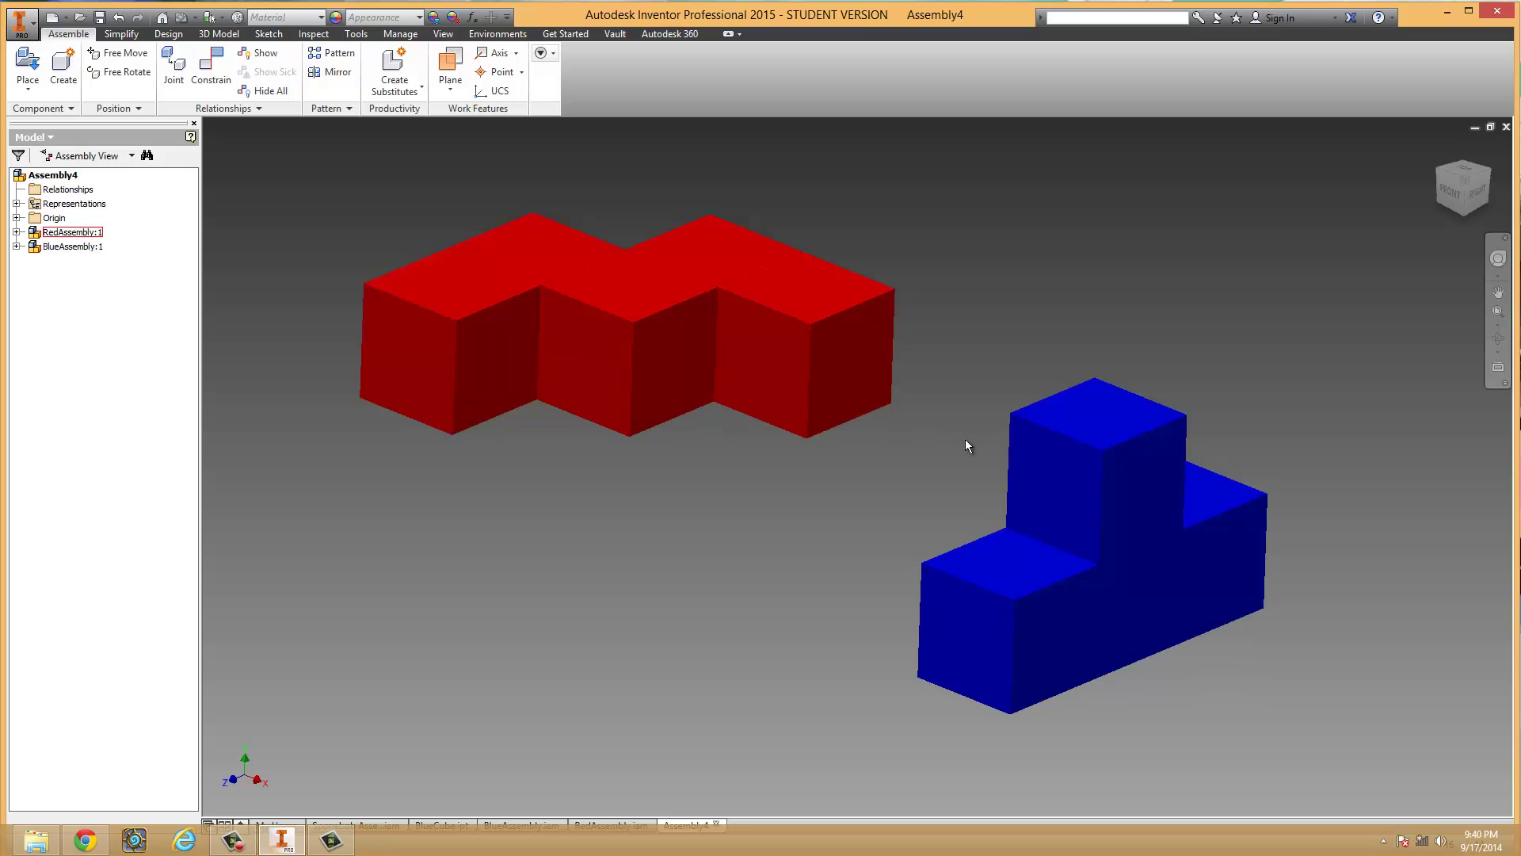
click(174, 69)
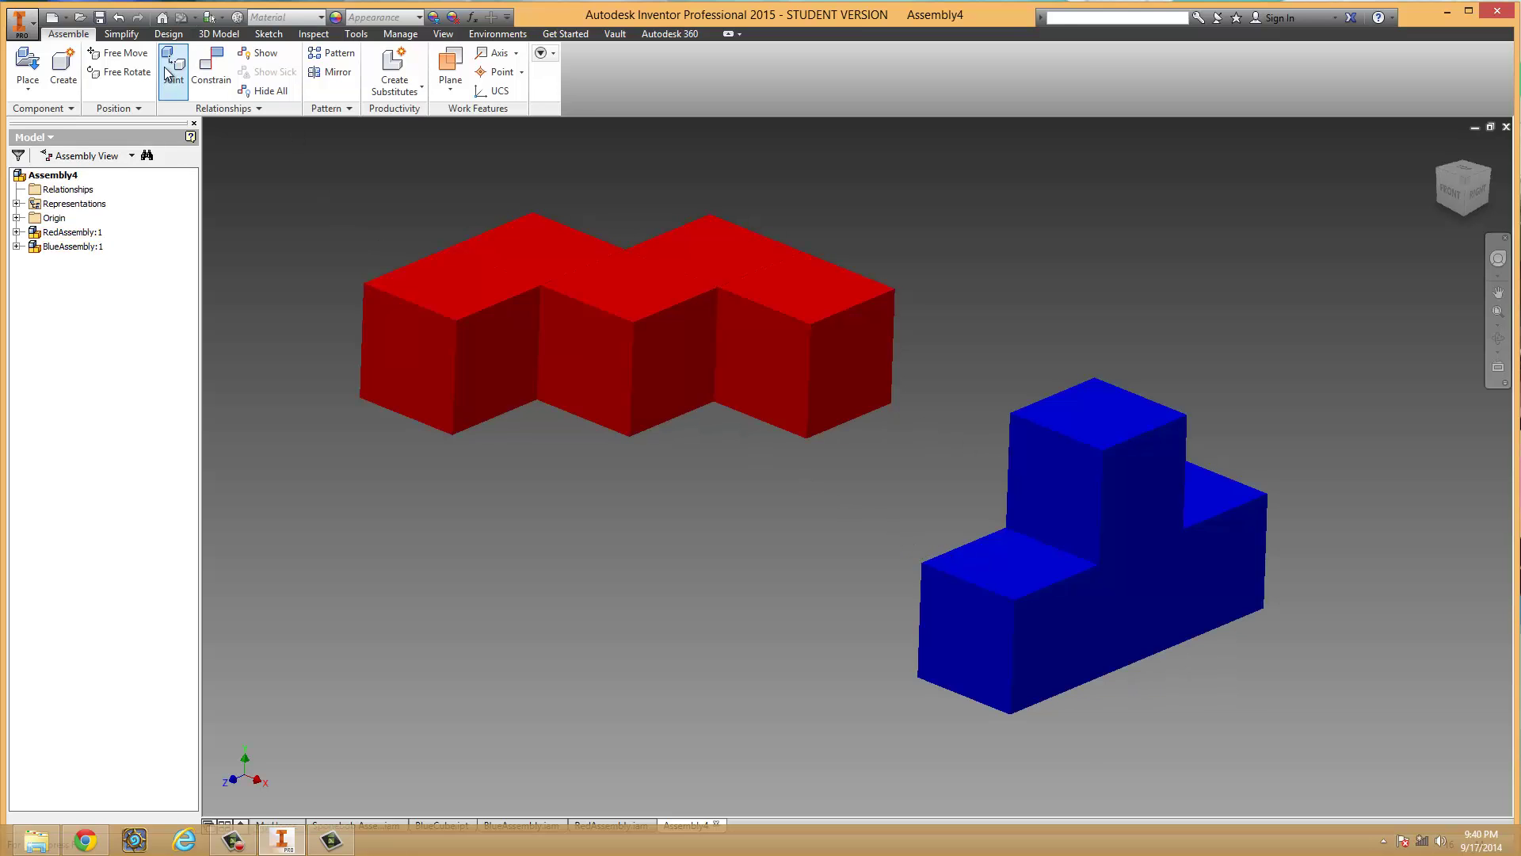
click(691, 371)
click(1097, 416)
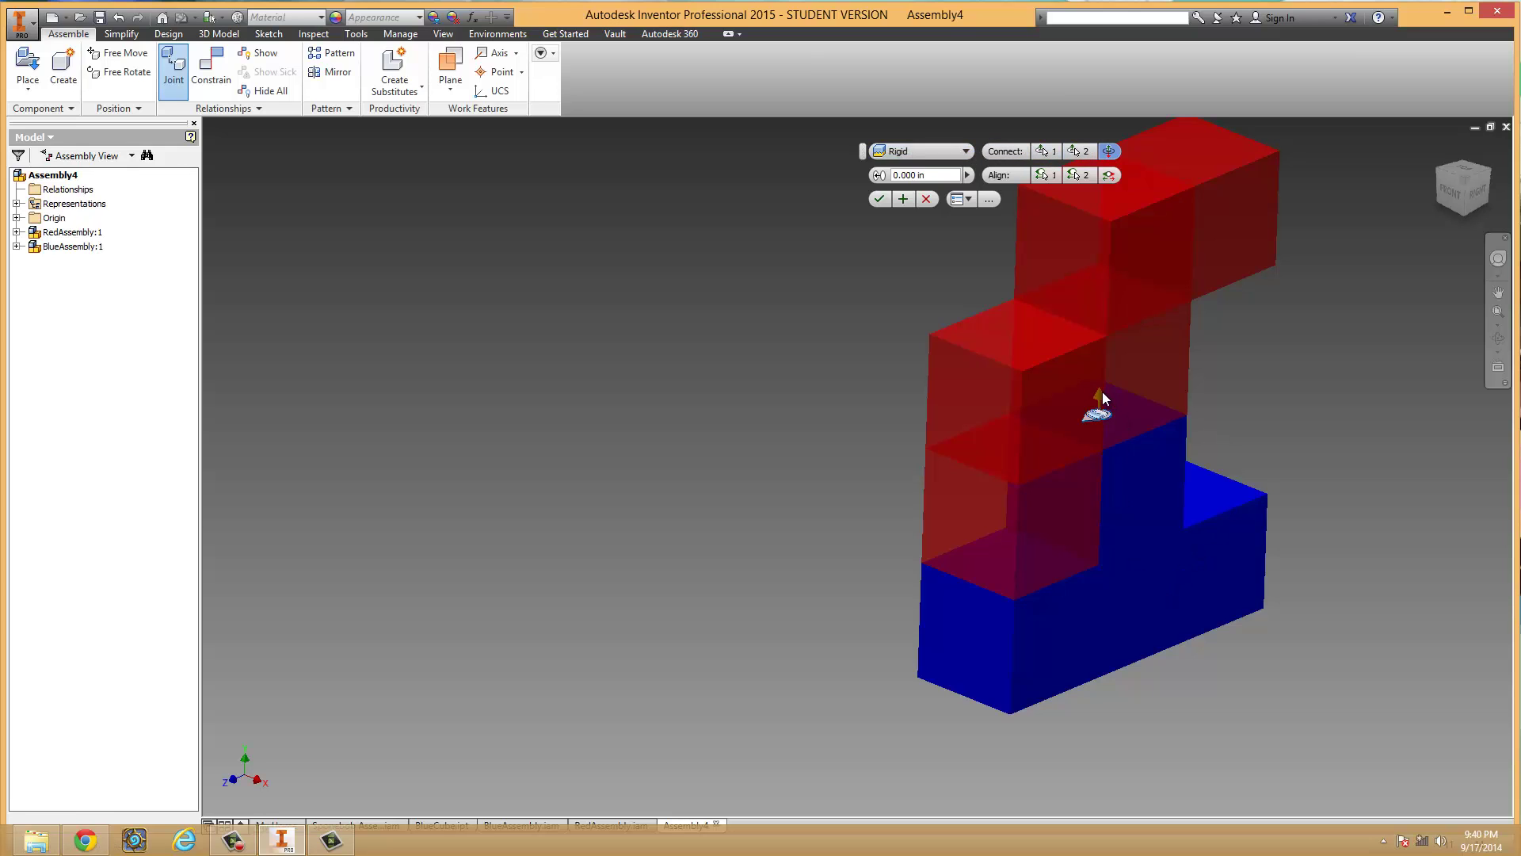
drag(1101, 392, 1098, 427)
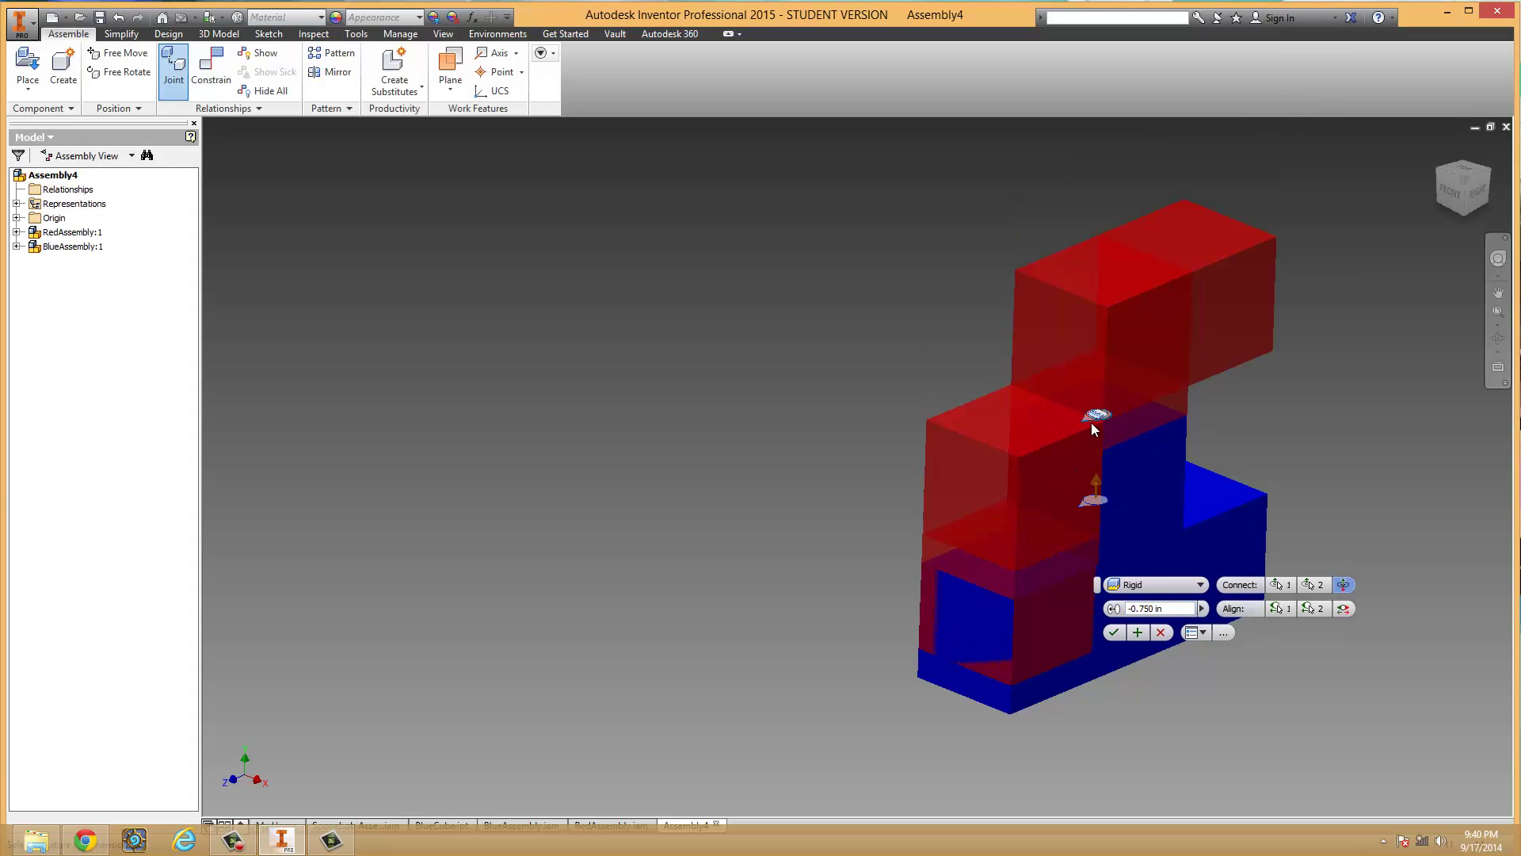
click(1161, 631)
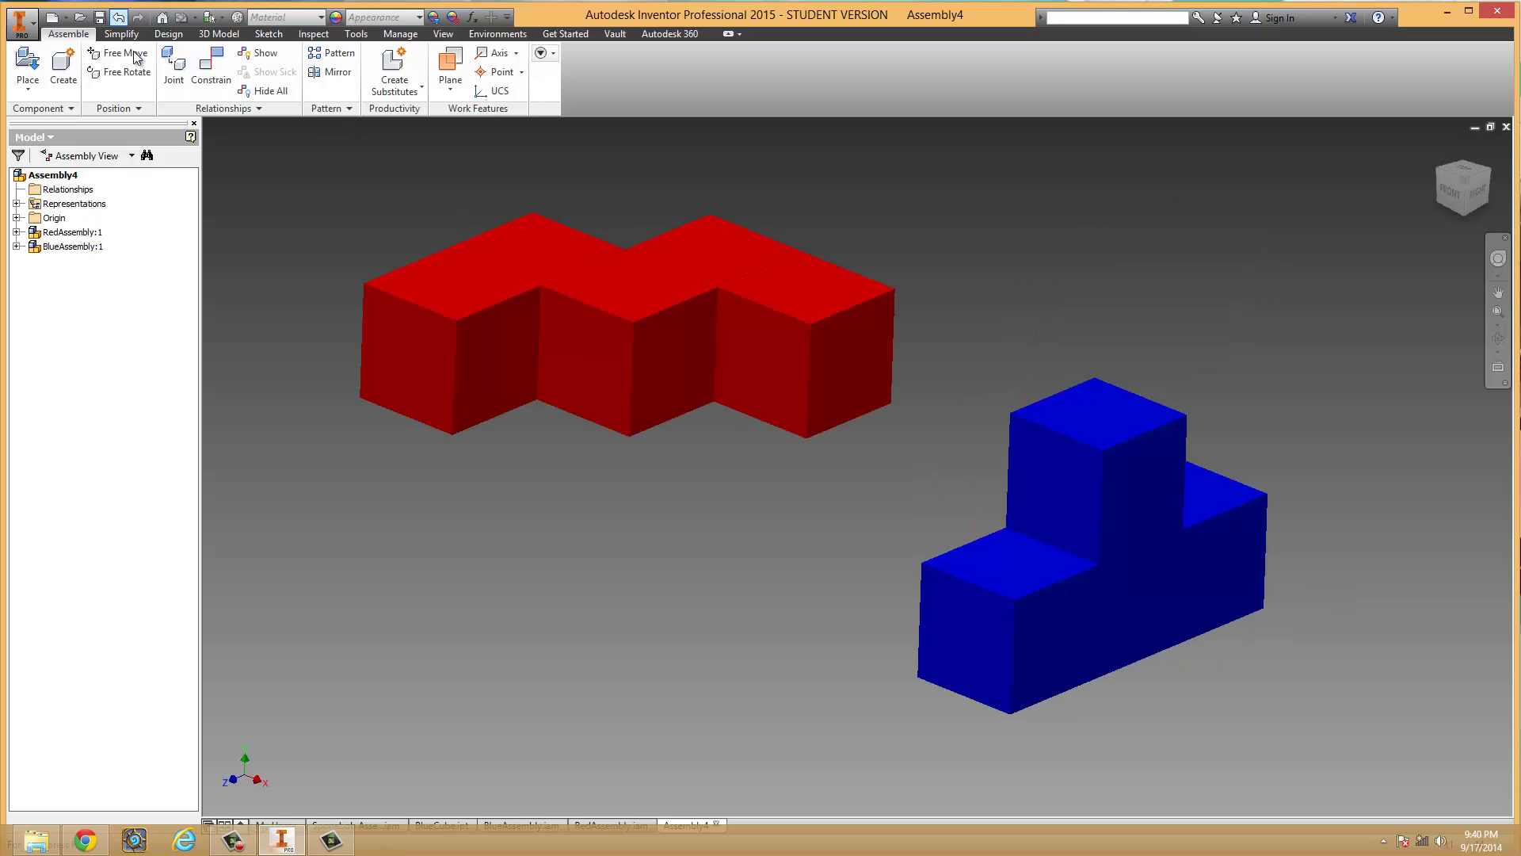
middle_drag(915, 391, 866, 340)
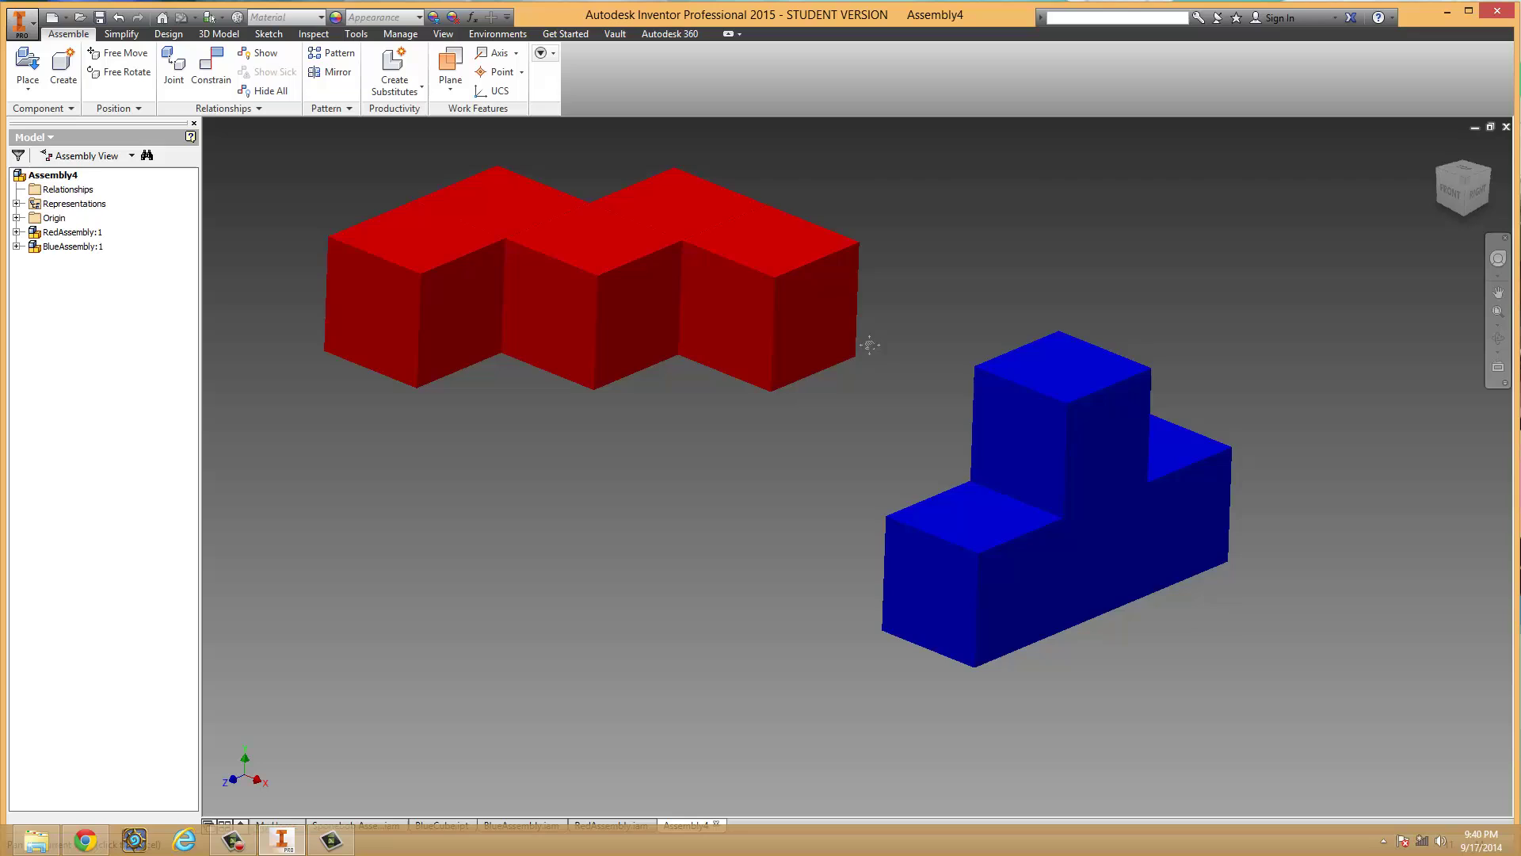
click(125, 17)
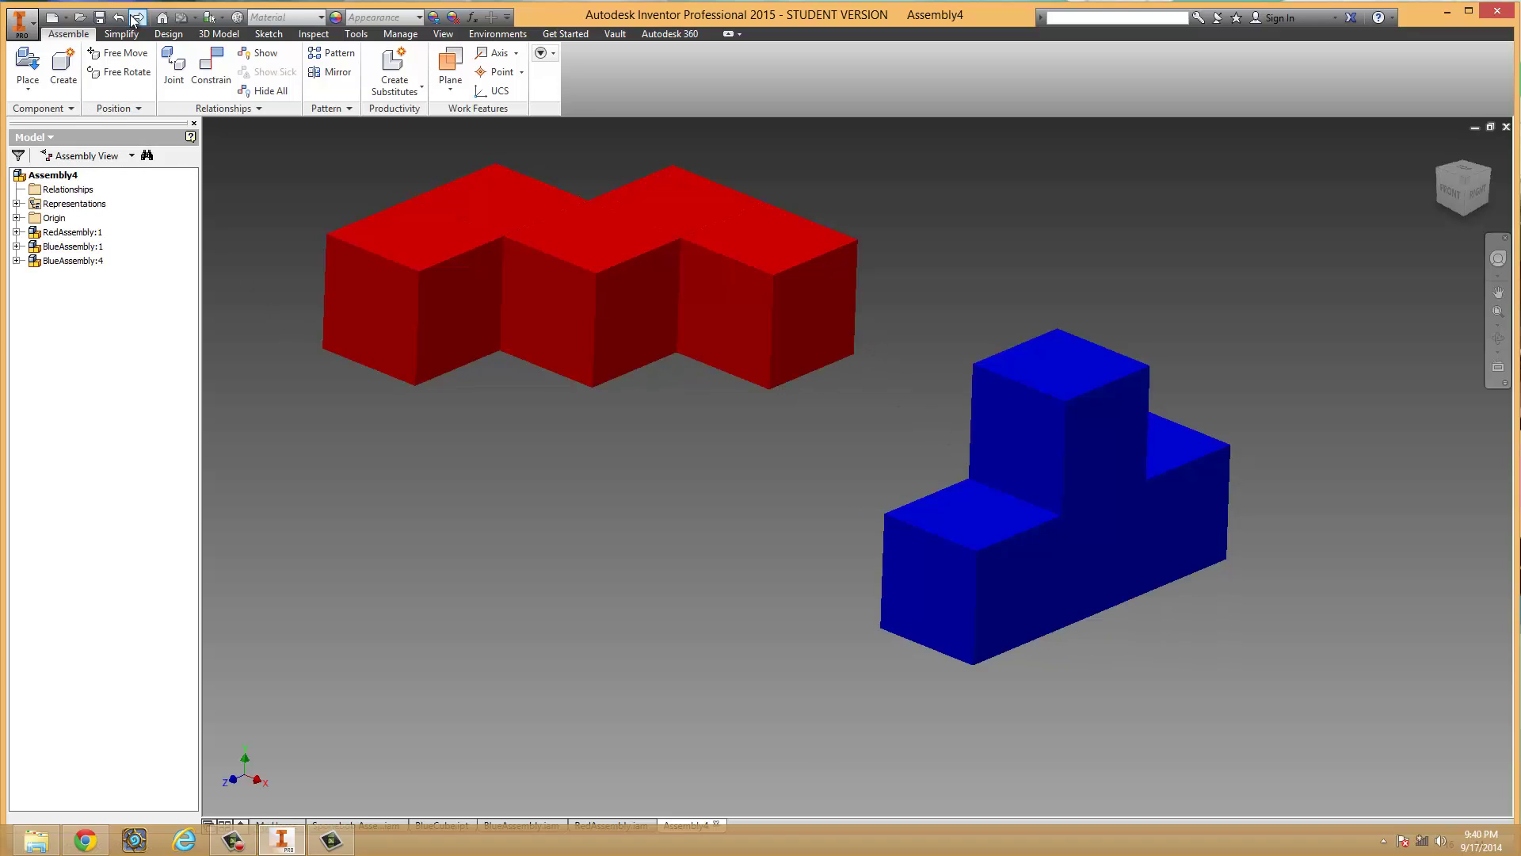
middle_drag(221, 162, 825, 552)
scroll(825, 552, up, 5)
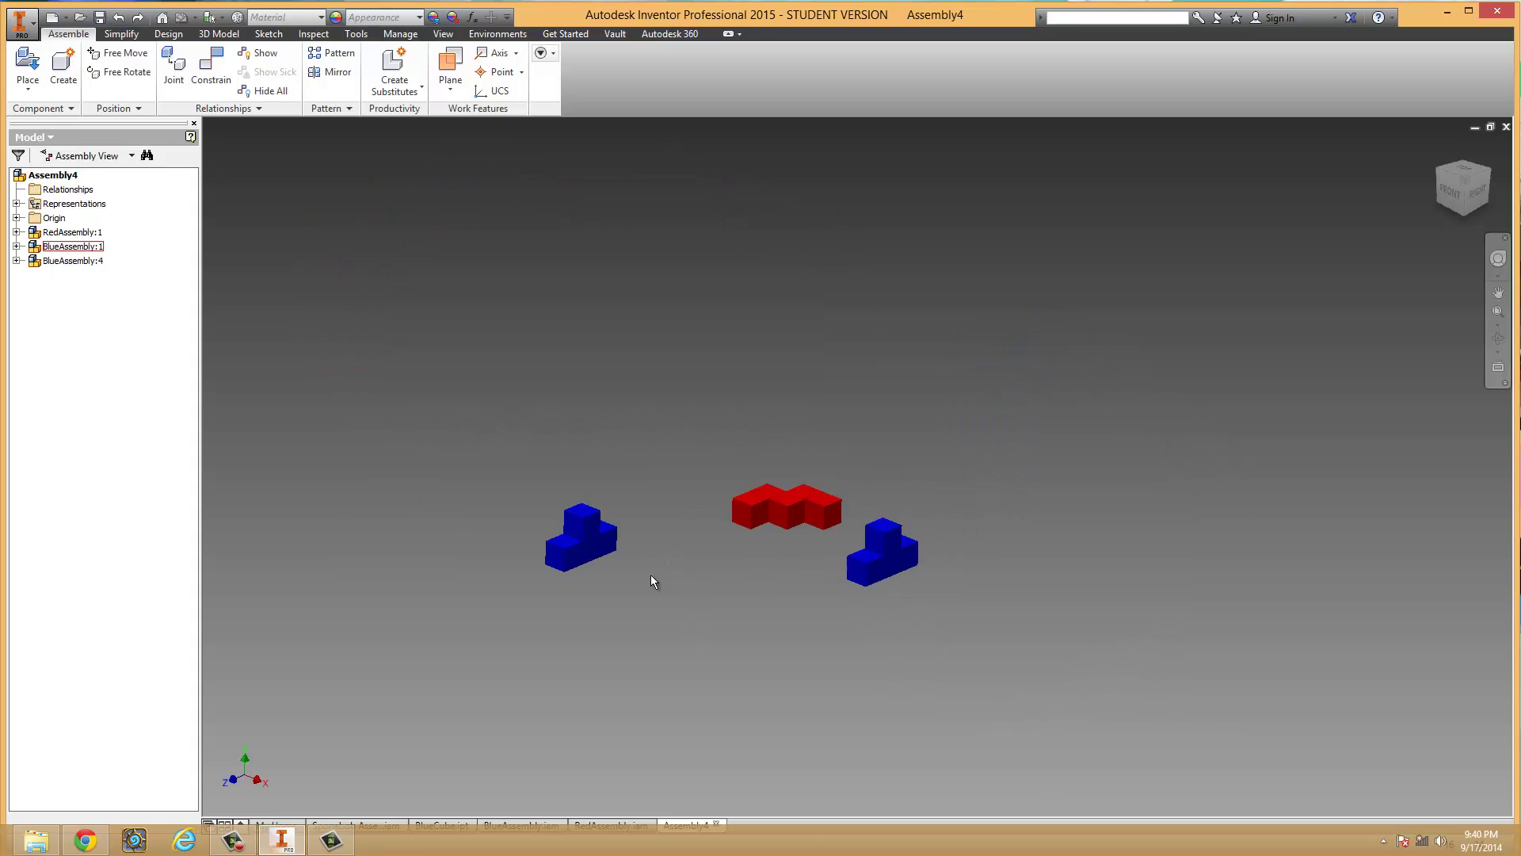
click(558, 553)
key(Delete)
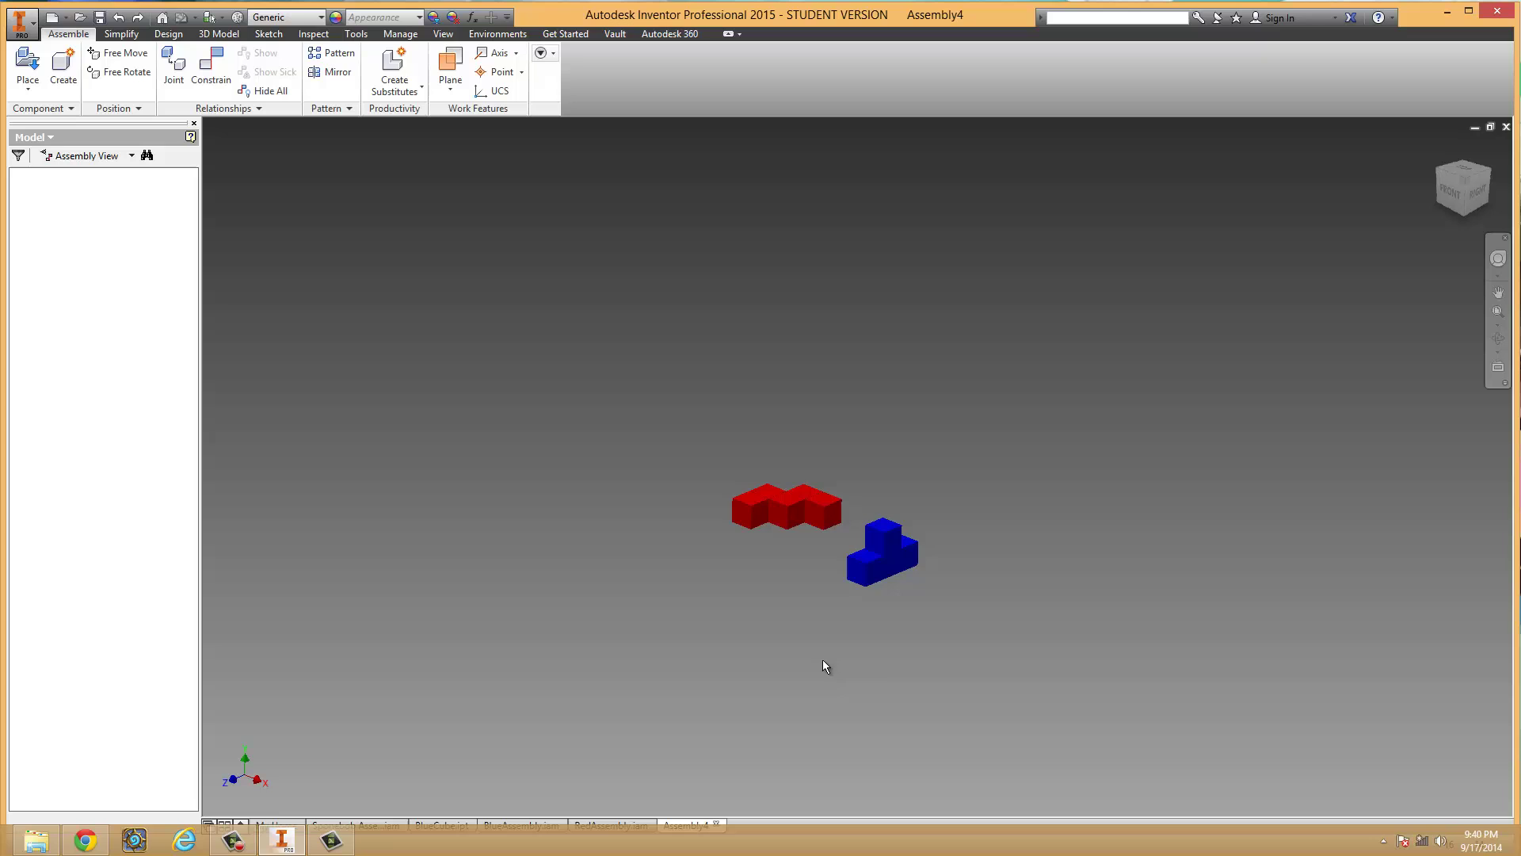
scroll(866, 606, down, 5)
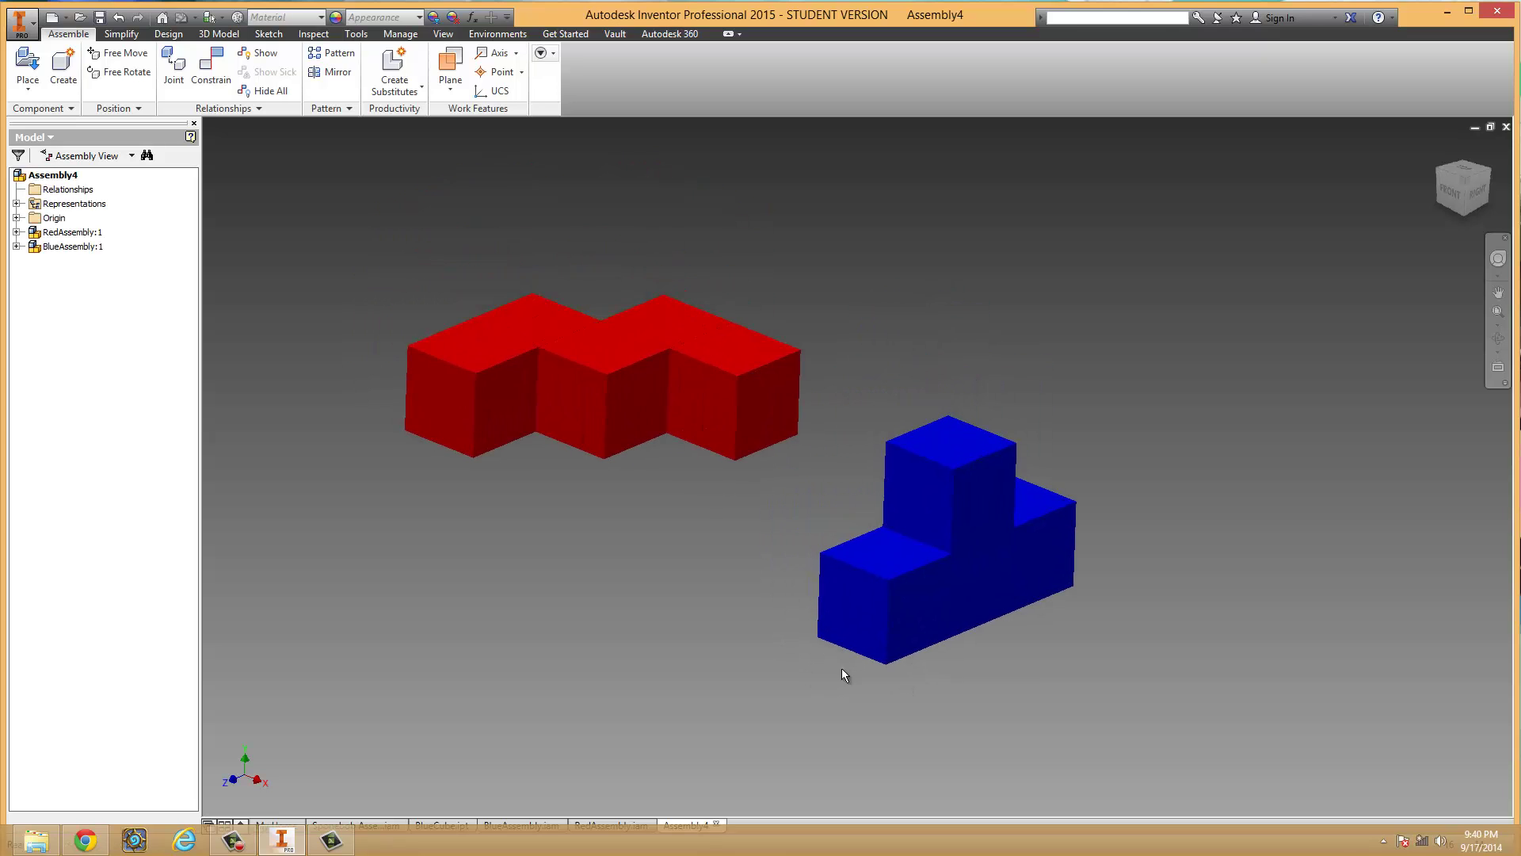
- Apply a Mate constraint between the red piece's side face and the blue piece's top face
click(215, 65)
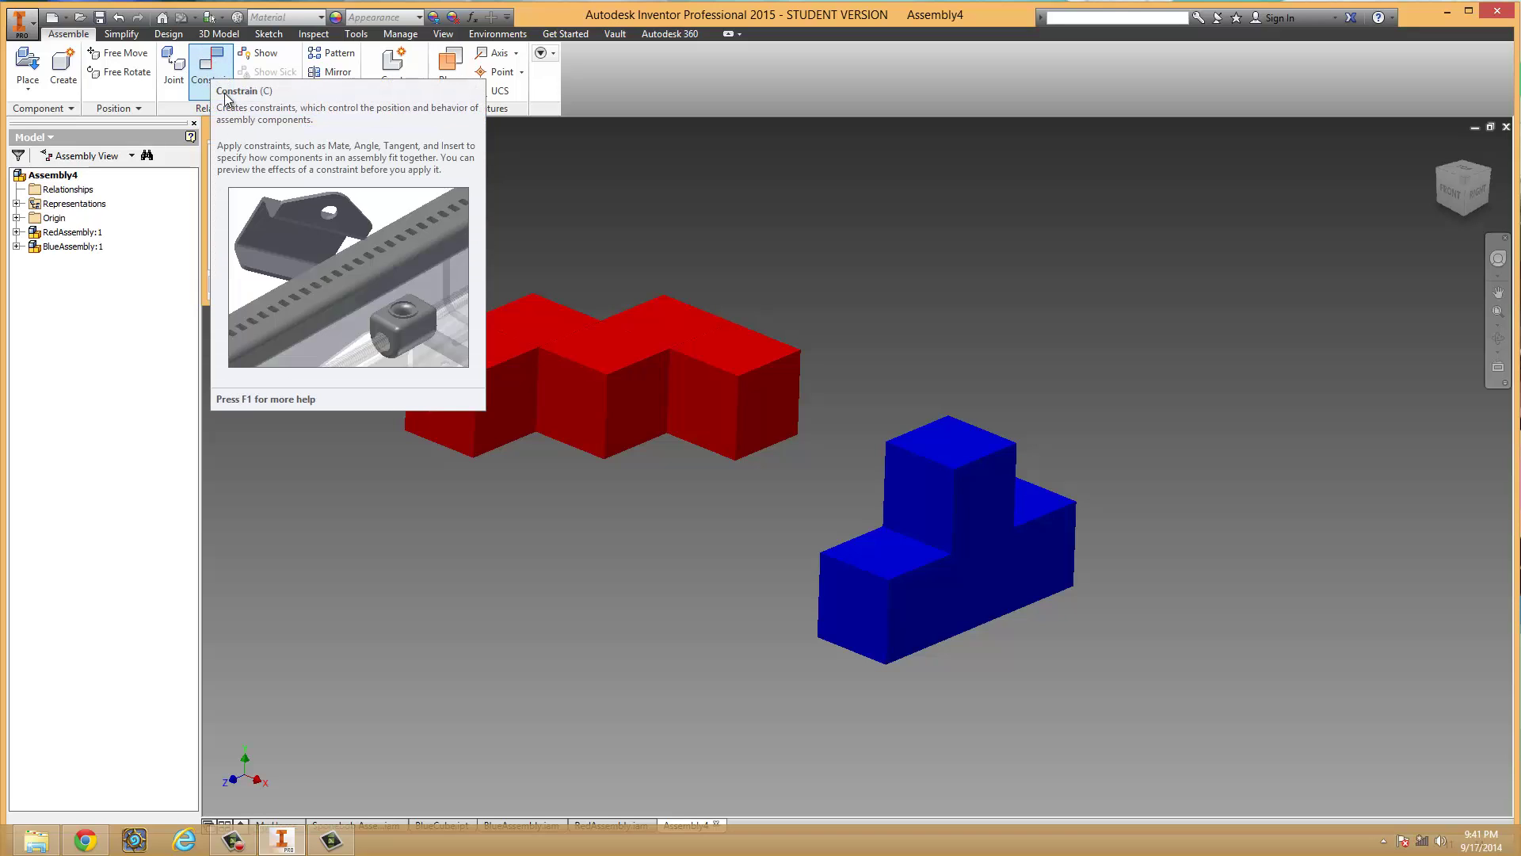
drag(396, 134, 1260, 134)
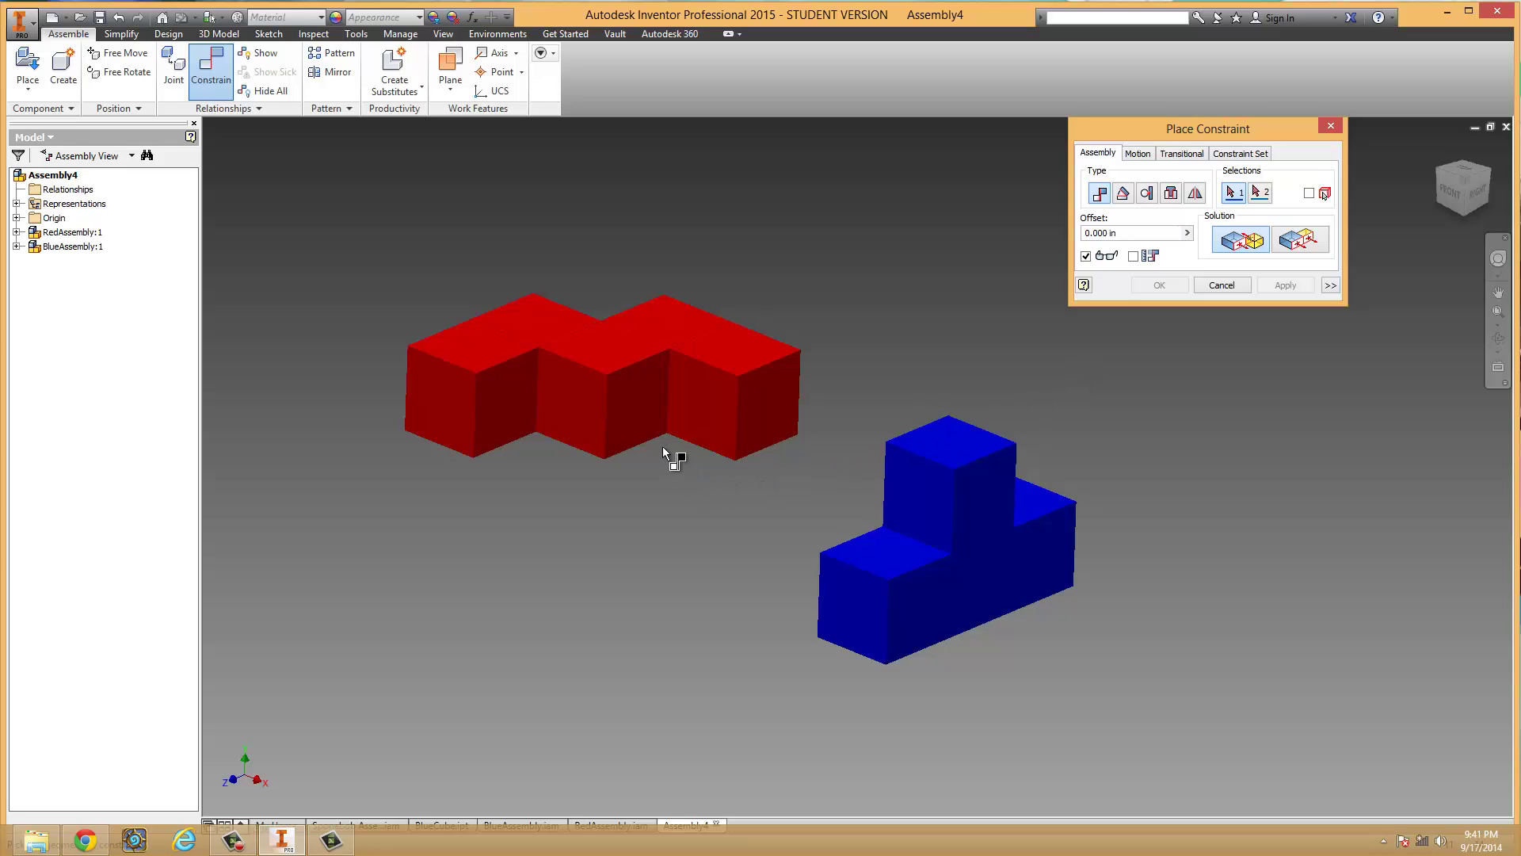
click(638, 403)
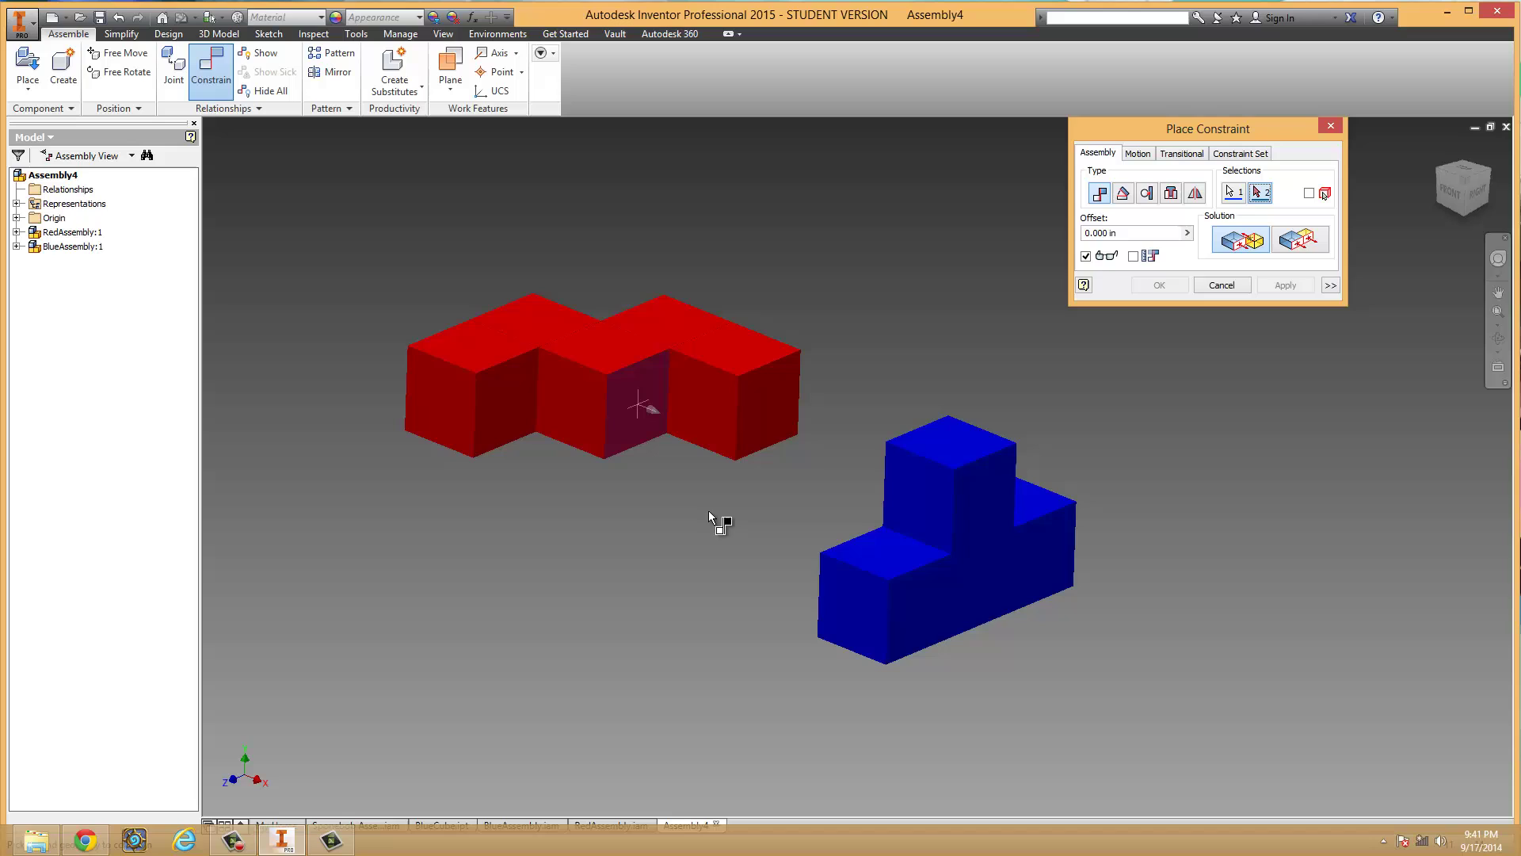
click(953, 449)
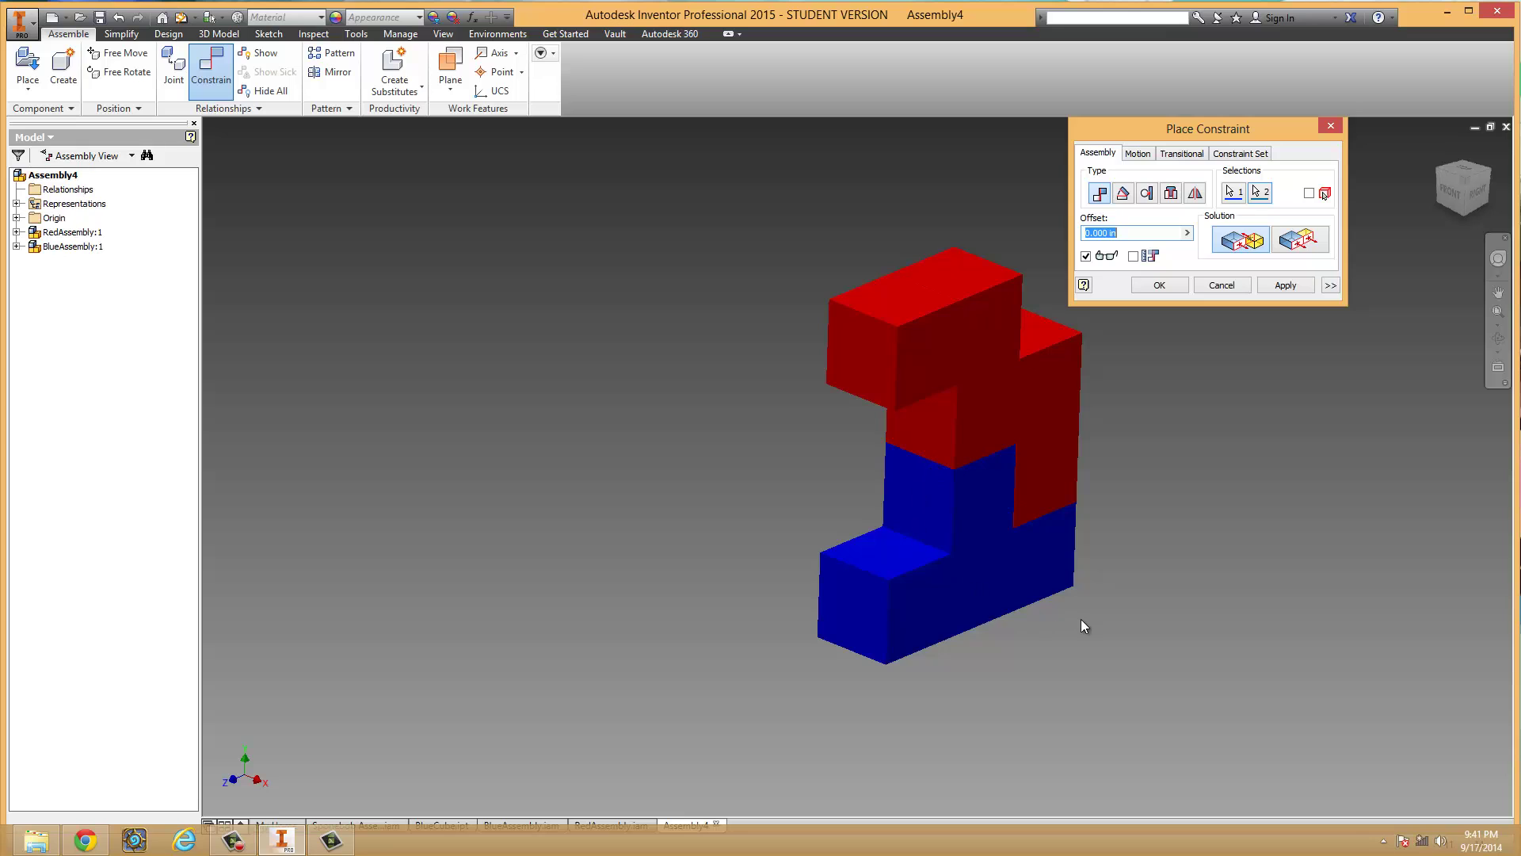
shift+middle_drag(1082, 616, 996, 501)
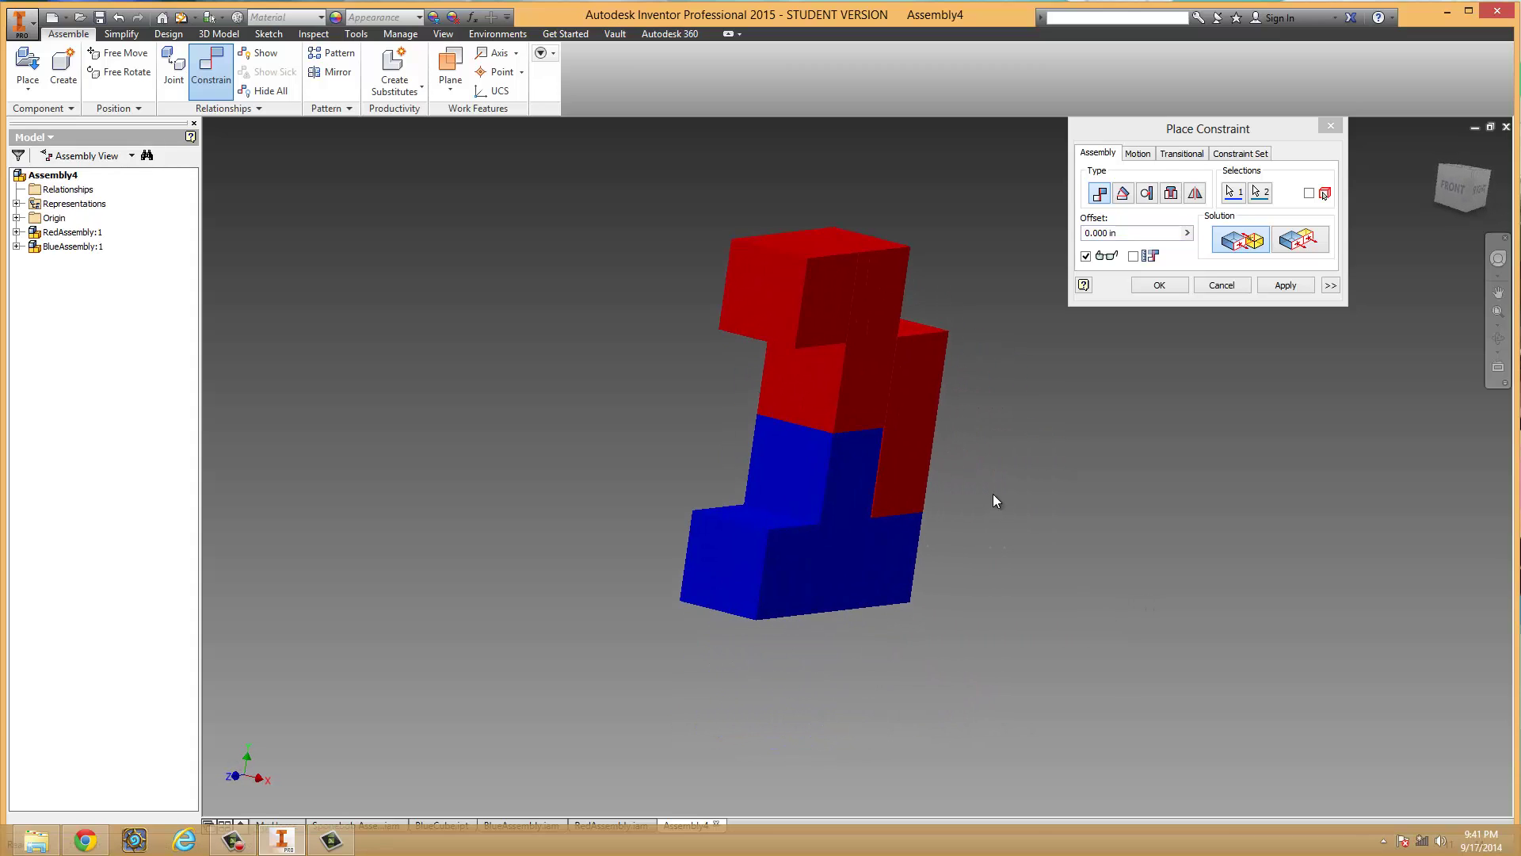
click(1285, 288)
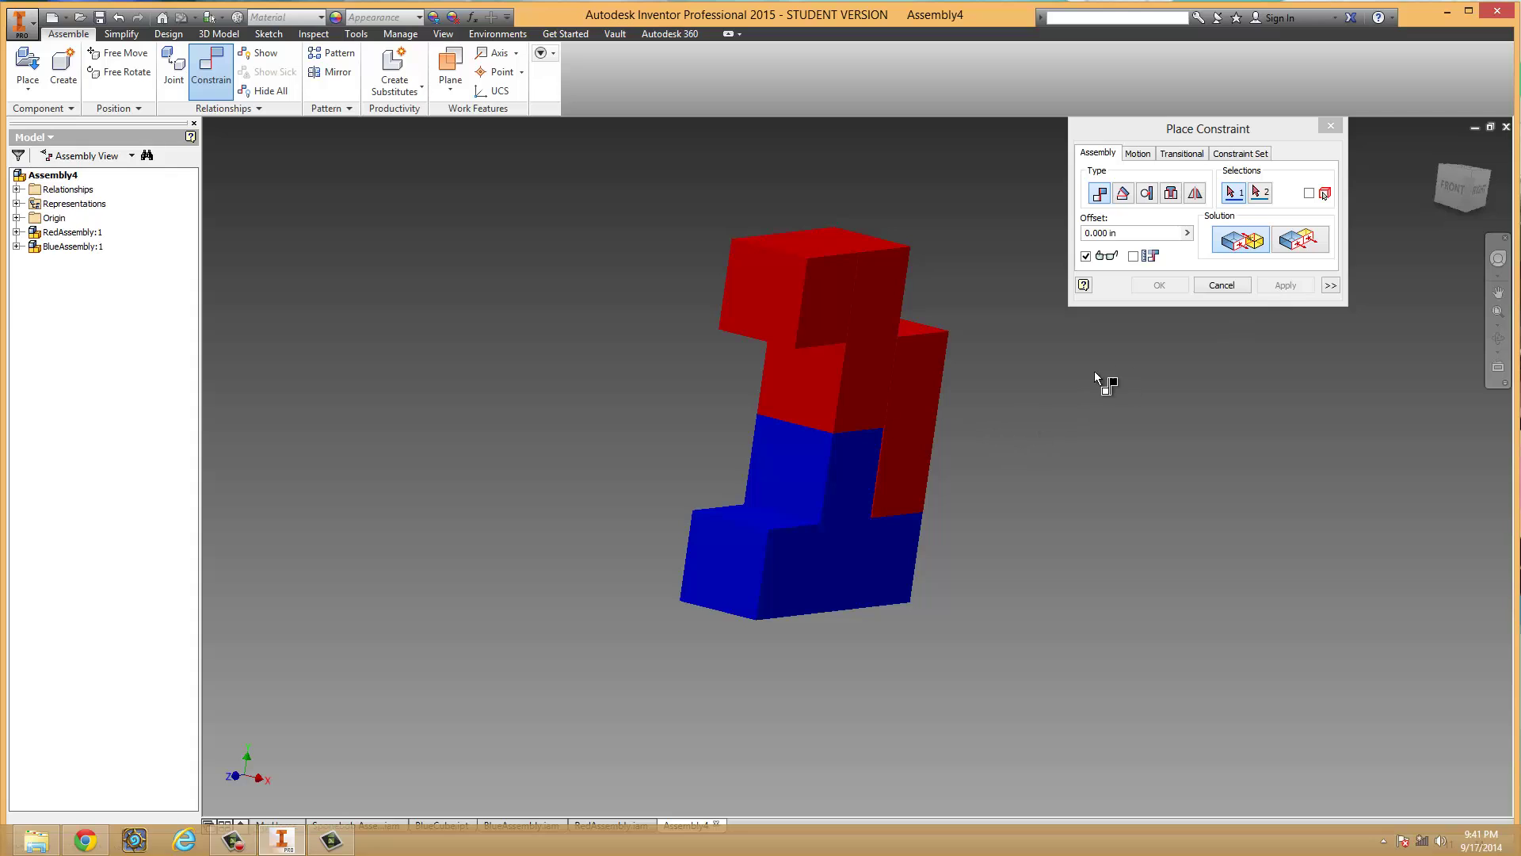
click(1220, 285)
mouse_move(995, 489)
shift+middle_down()
mouse_move(887, 462)
mouse_move(947, 559)
mouse_move(995, 482)
shift+middle_up()
- Free-move the red assembly over onto the blue assembly
scroll(947, 593, down, 3)
click(948, 434)
mouse_move(947, 434)
mouse_down()
mouse_move(702, 377)
mouse_move(482, 424)
mouse_move(1110, 438)
mouse_move(666, 435)
mouse_move(1080, 448)
mouse_move(958, 441)
mouse_up()
shift+middle_drag(967, 482, 997, 415)
drag(996, 415, 943, 432)
scroll(942, 438, up, 5)
scroll(942, 438, up, 2)
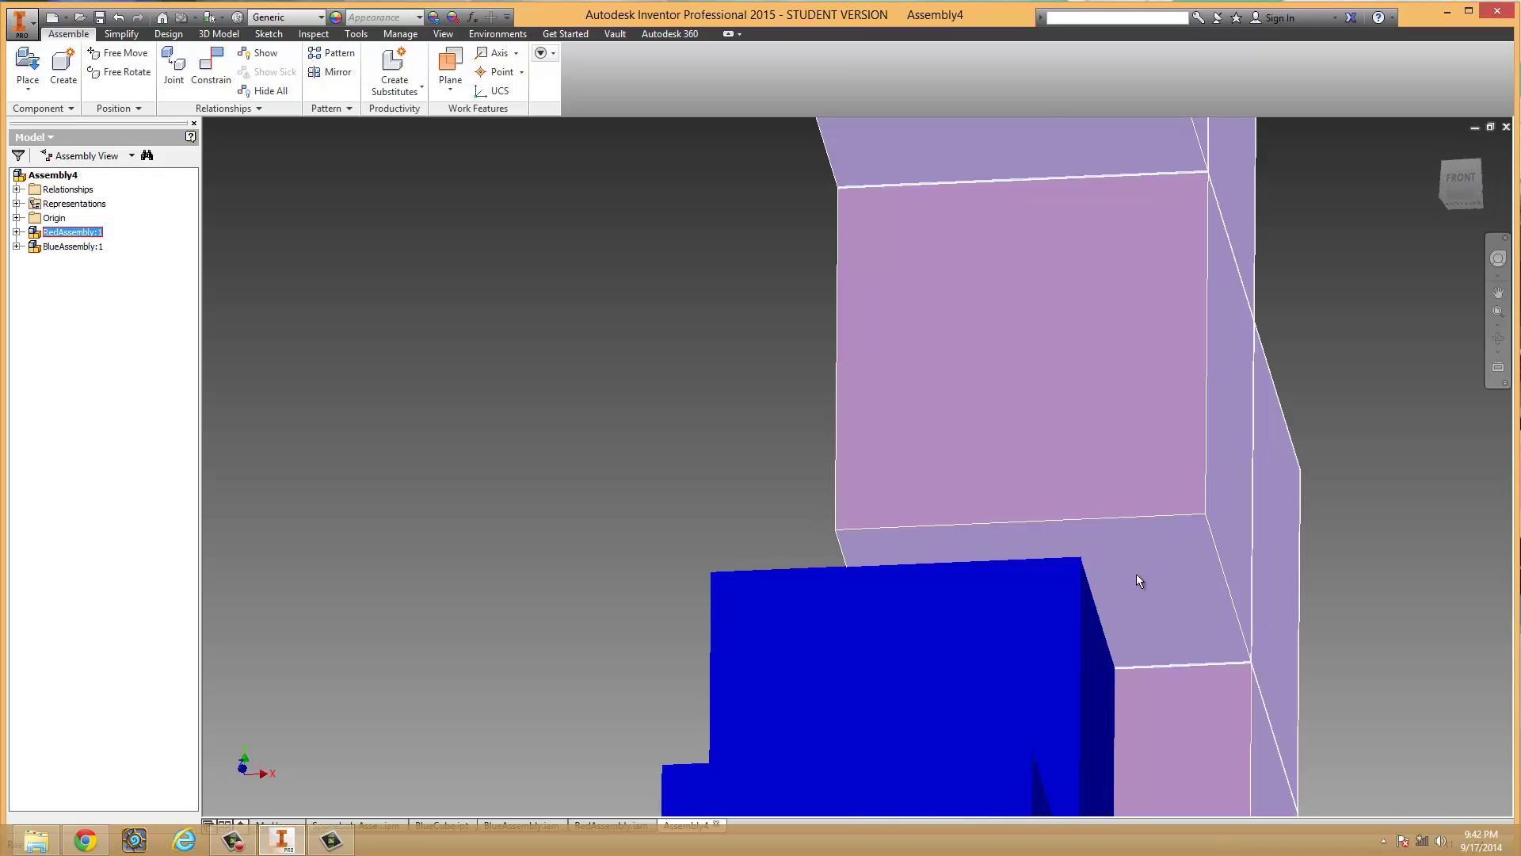
scroll(1138, 581, down, 8)
shift+middle_drag(1138, 581, 1191, 371)
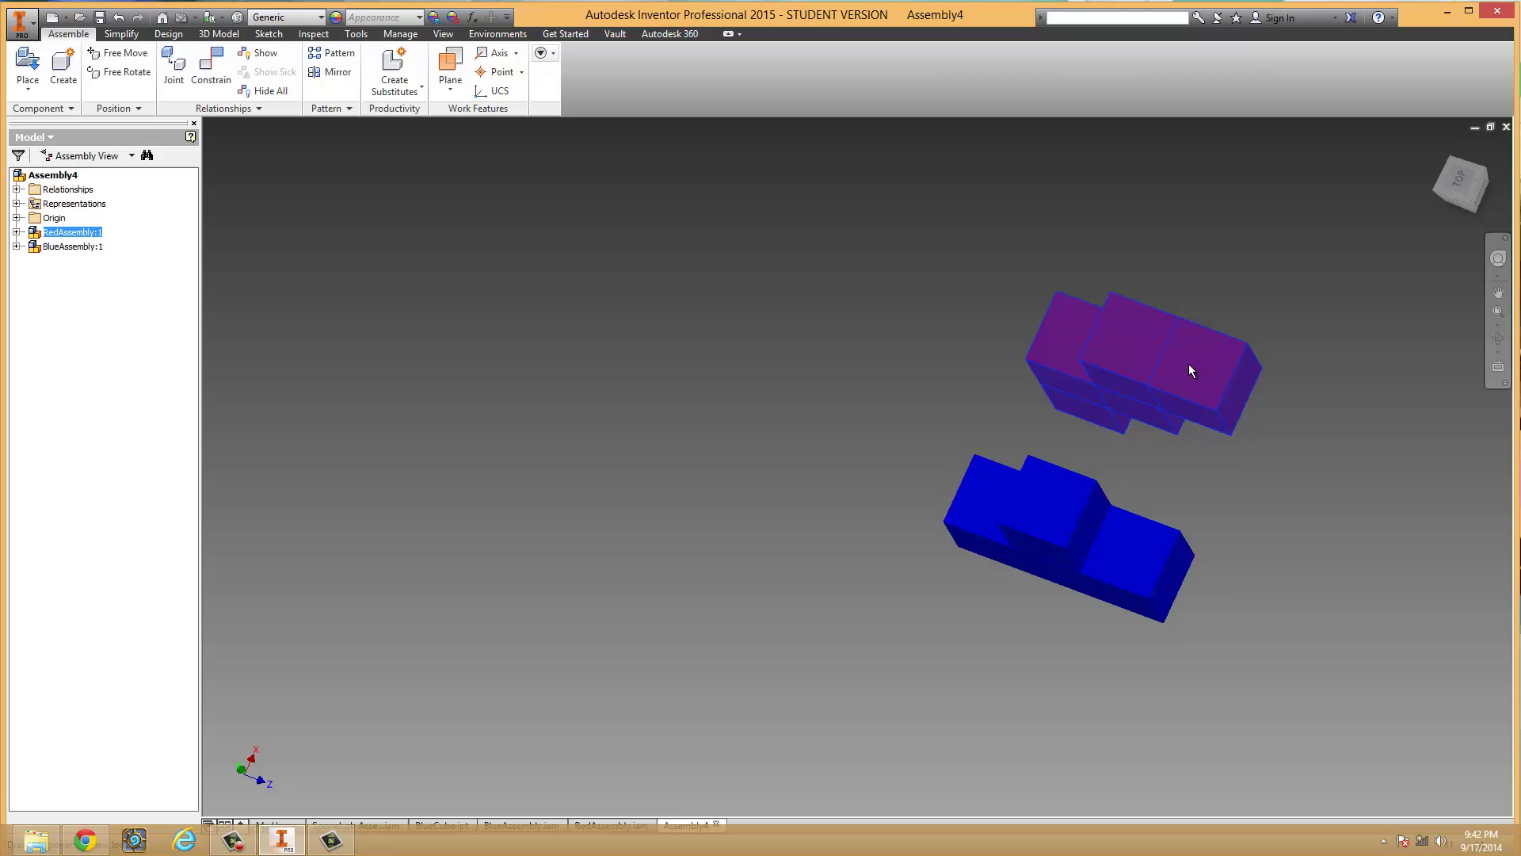
drag(1191, 371, 1009, 486)
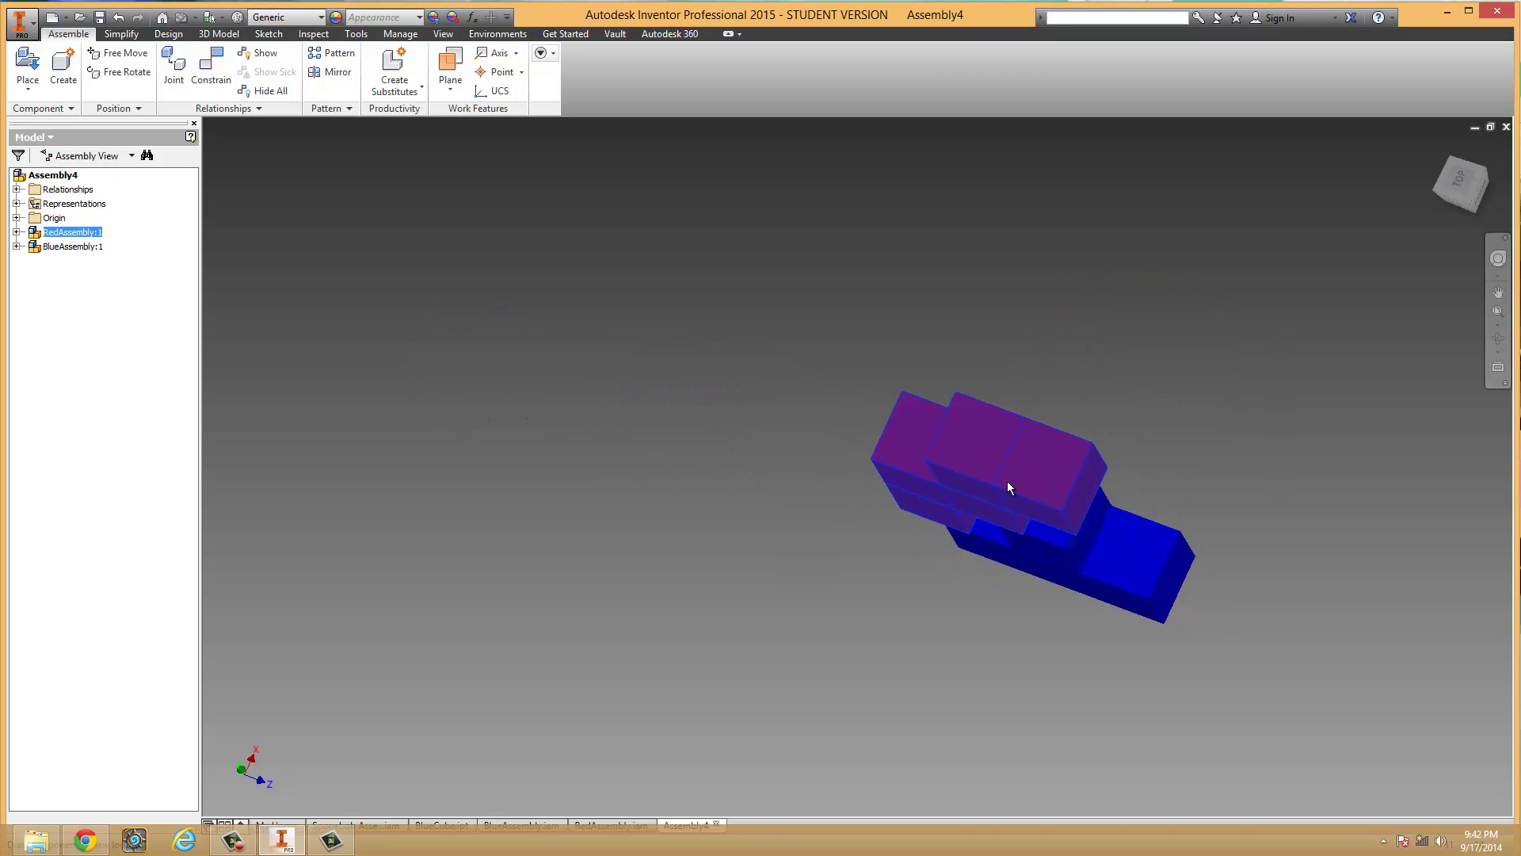
- Lower the red assembly so its notch lines up with the blue raised block, checking from several angles
shift+middle_drag(1009, 486, 1144, 496)
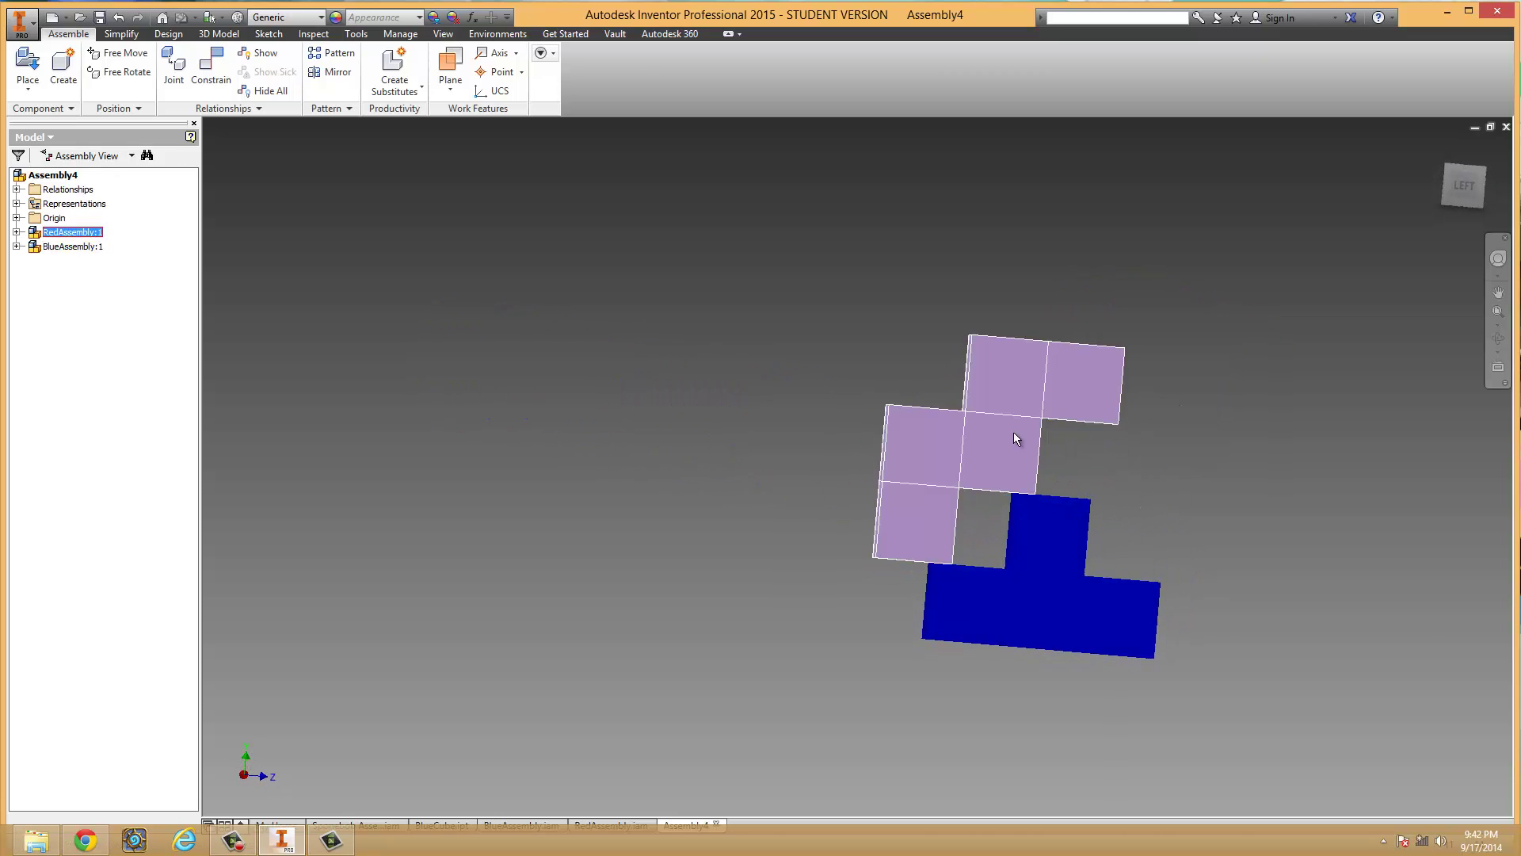
drag(1016, 437, 1054, 440)
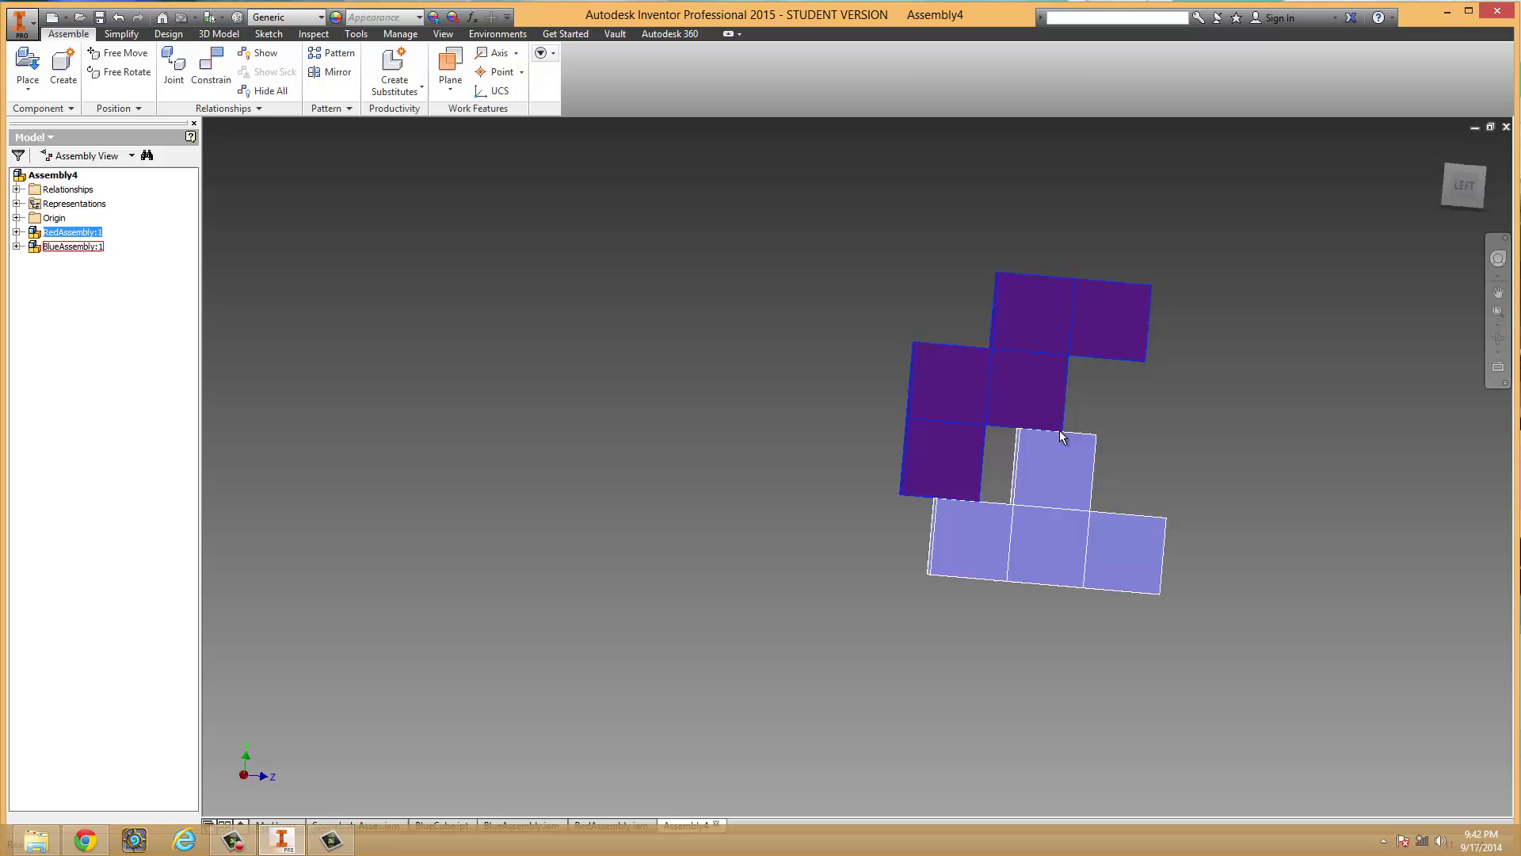
drag(1052, 384, 1005, 455)
scroll(961, 523, up, 3)
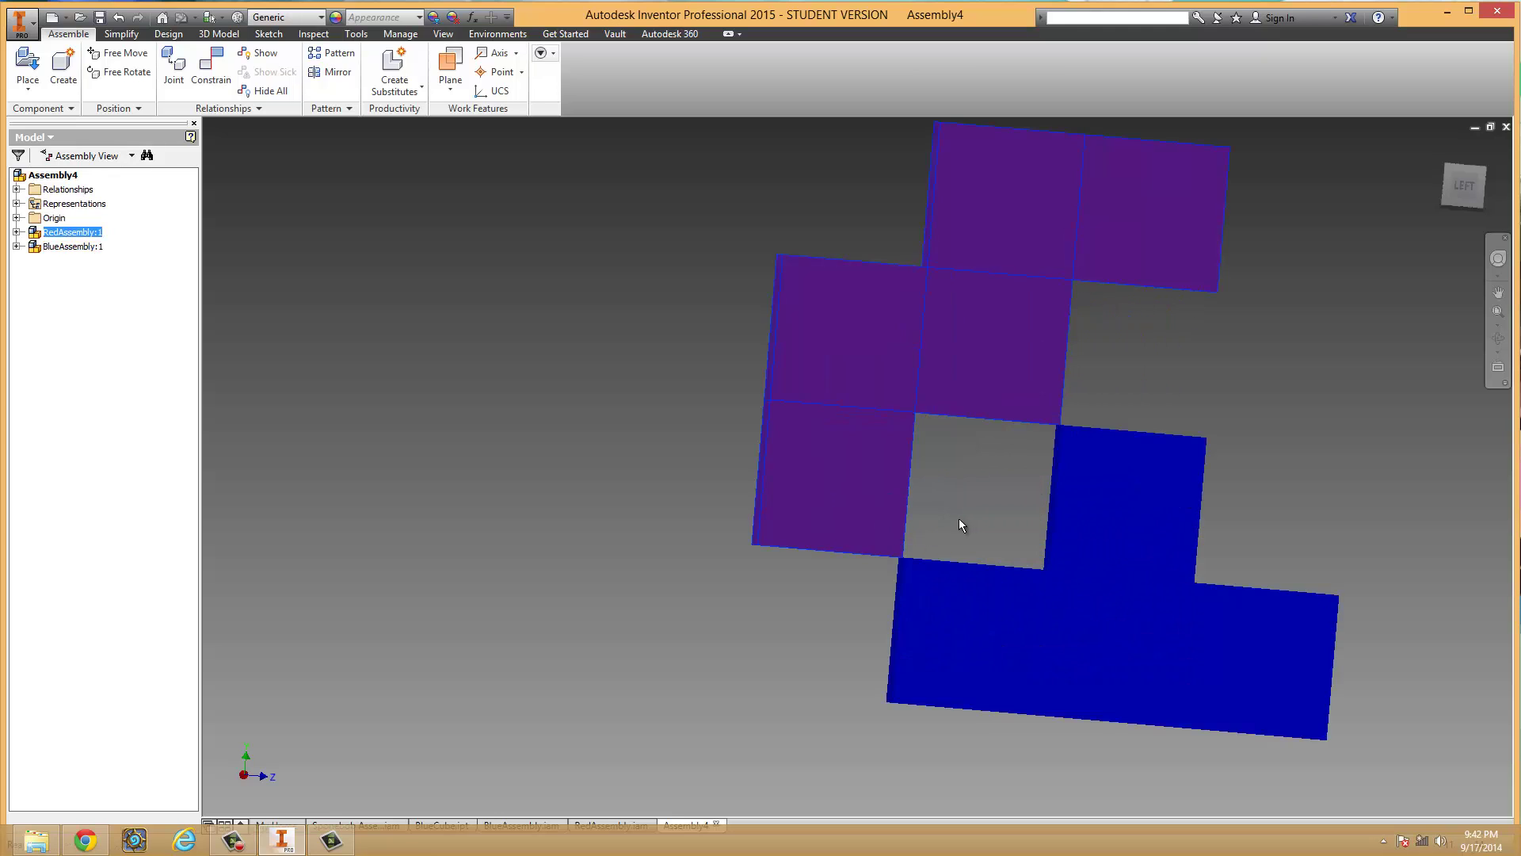
scroll(960, 525, down, 2)
shift+middle_drag(960, 524, 917, 526)
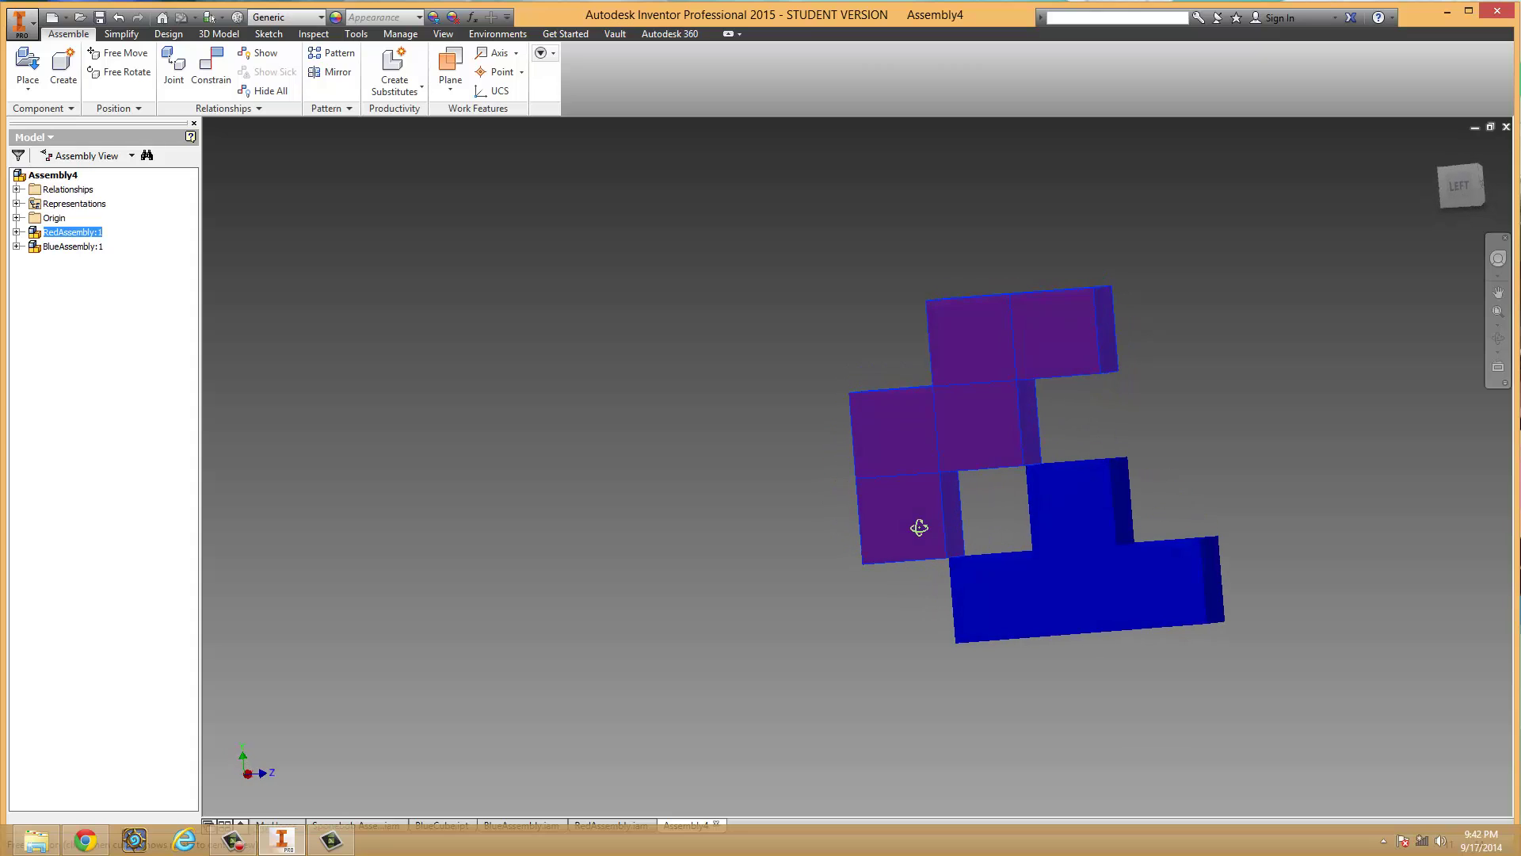
scroll(944, 542, up, 5)
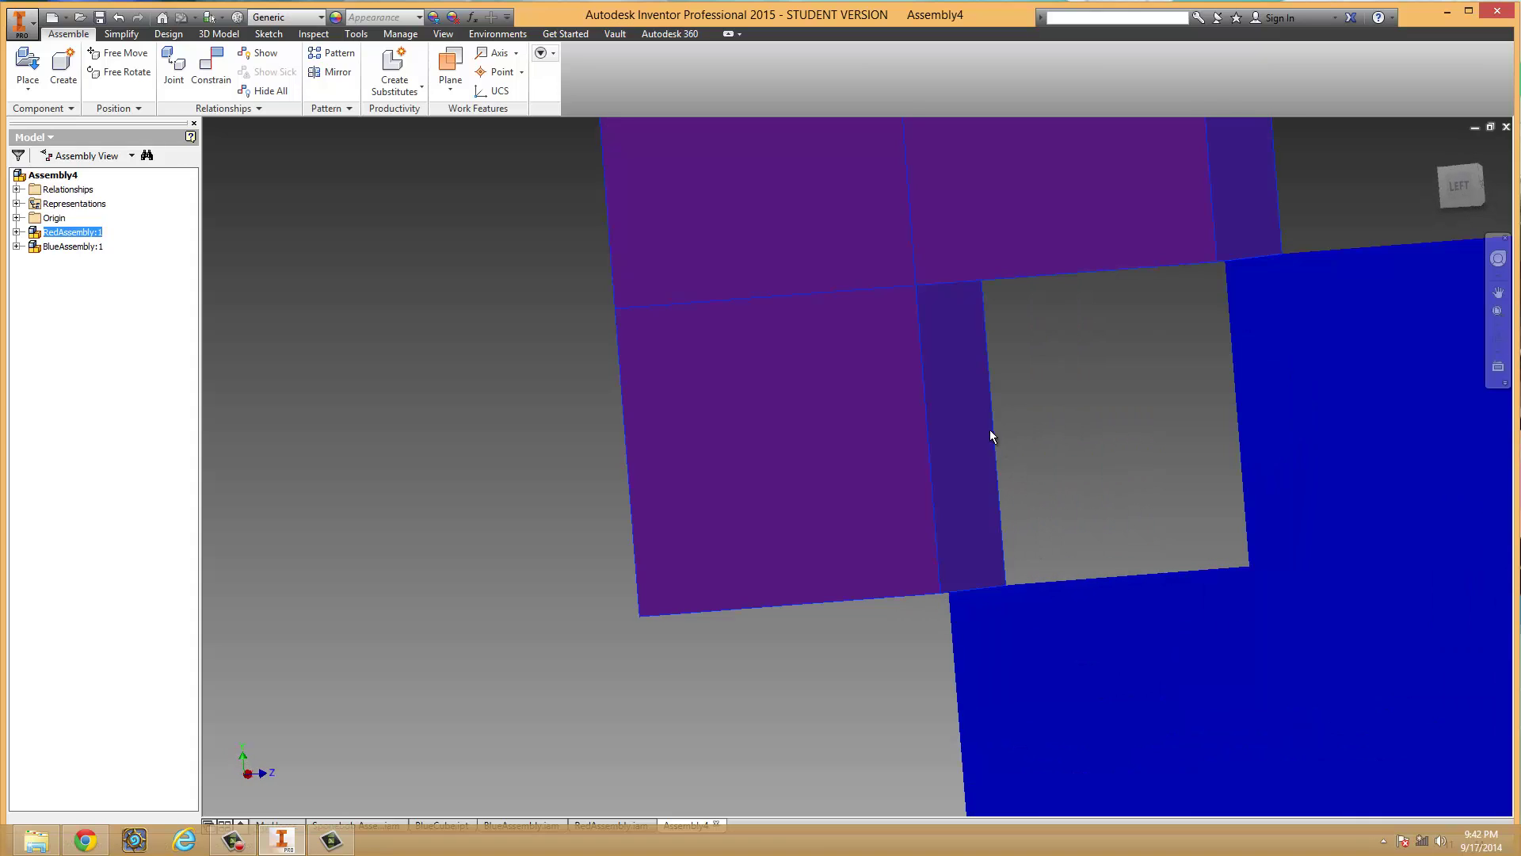
click(948, 350)
shift+middle_drag(1081, 487, 1256, 395)
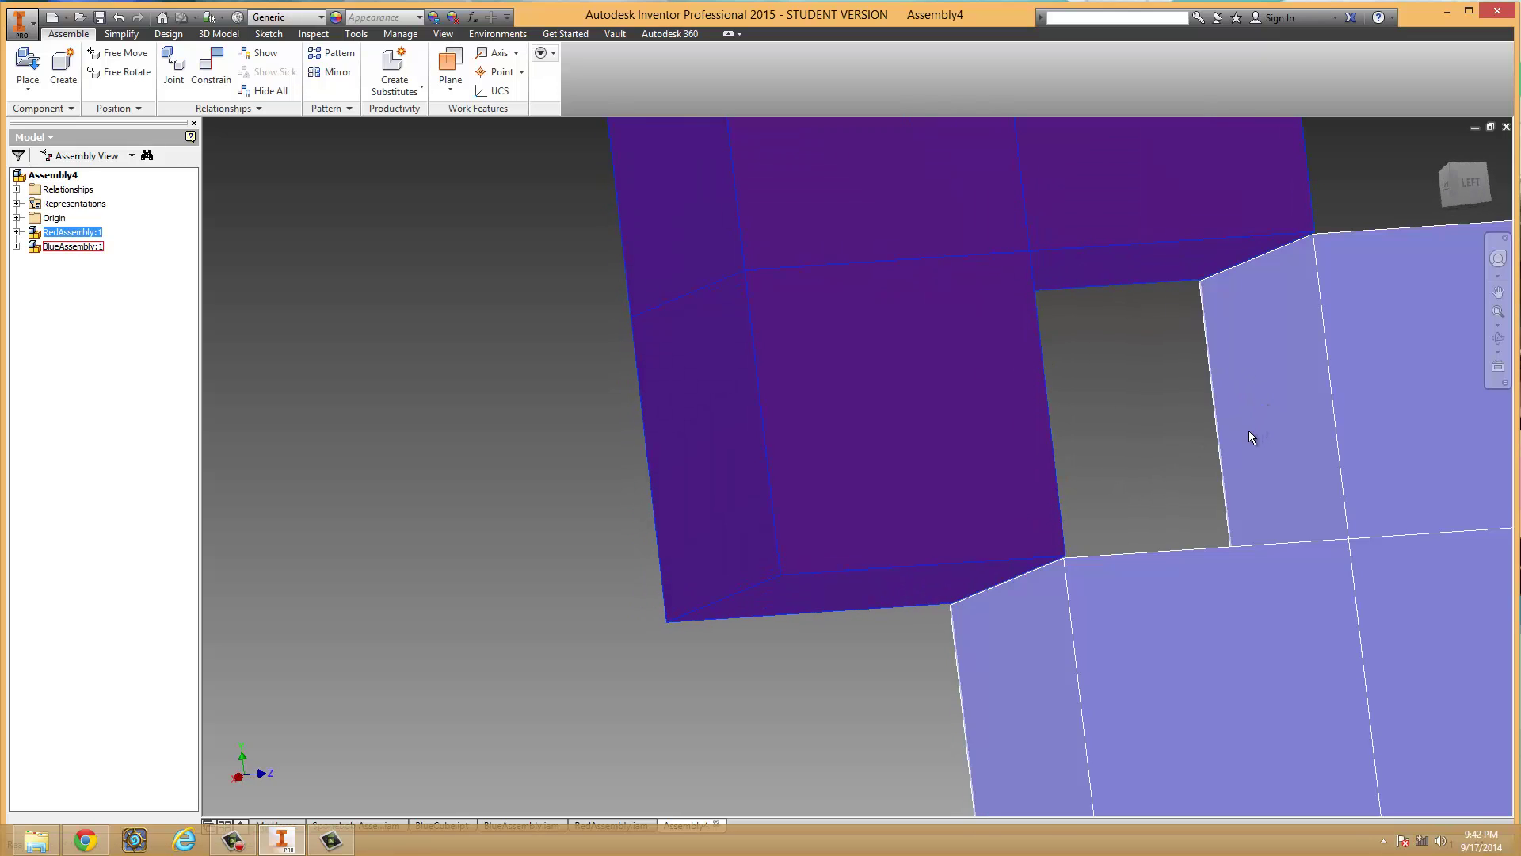
scroll(1260, 392, down, 5)
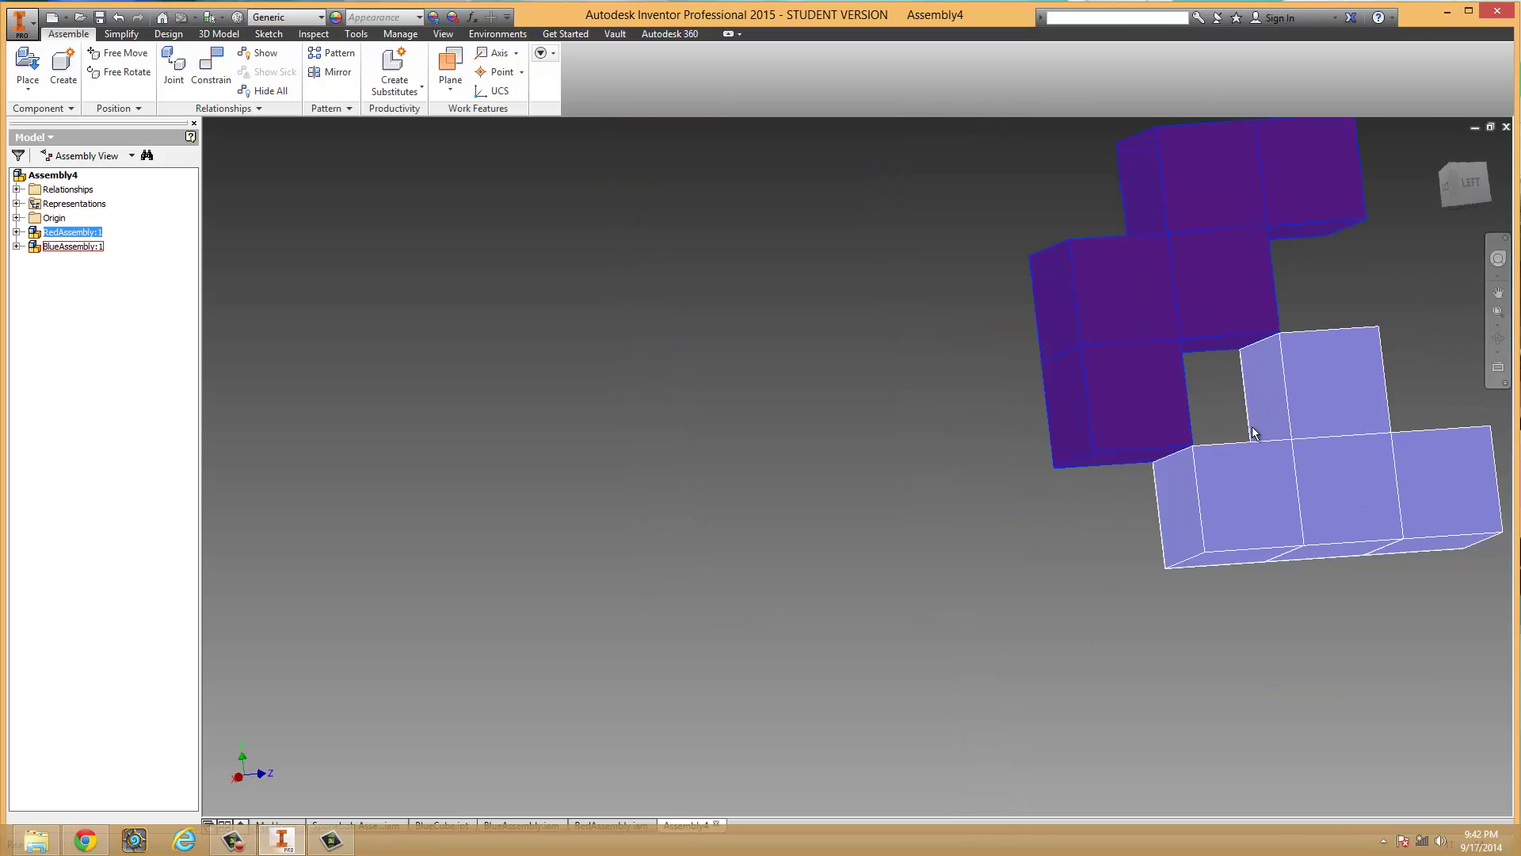
shift+middle_drag(1250, 428, 1151, 481)
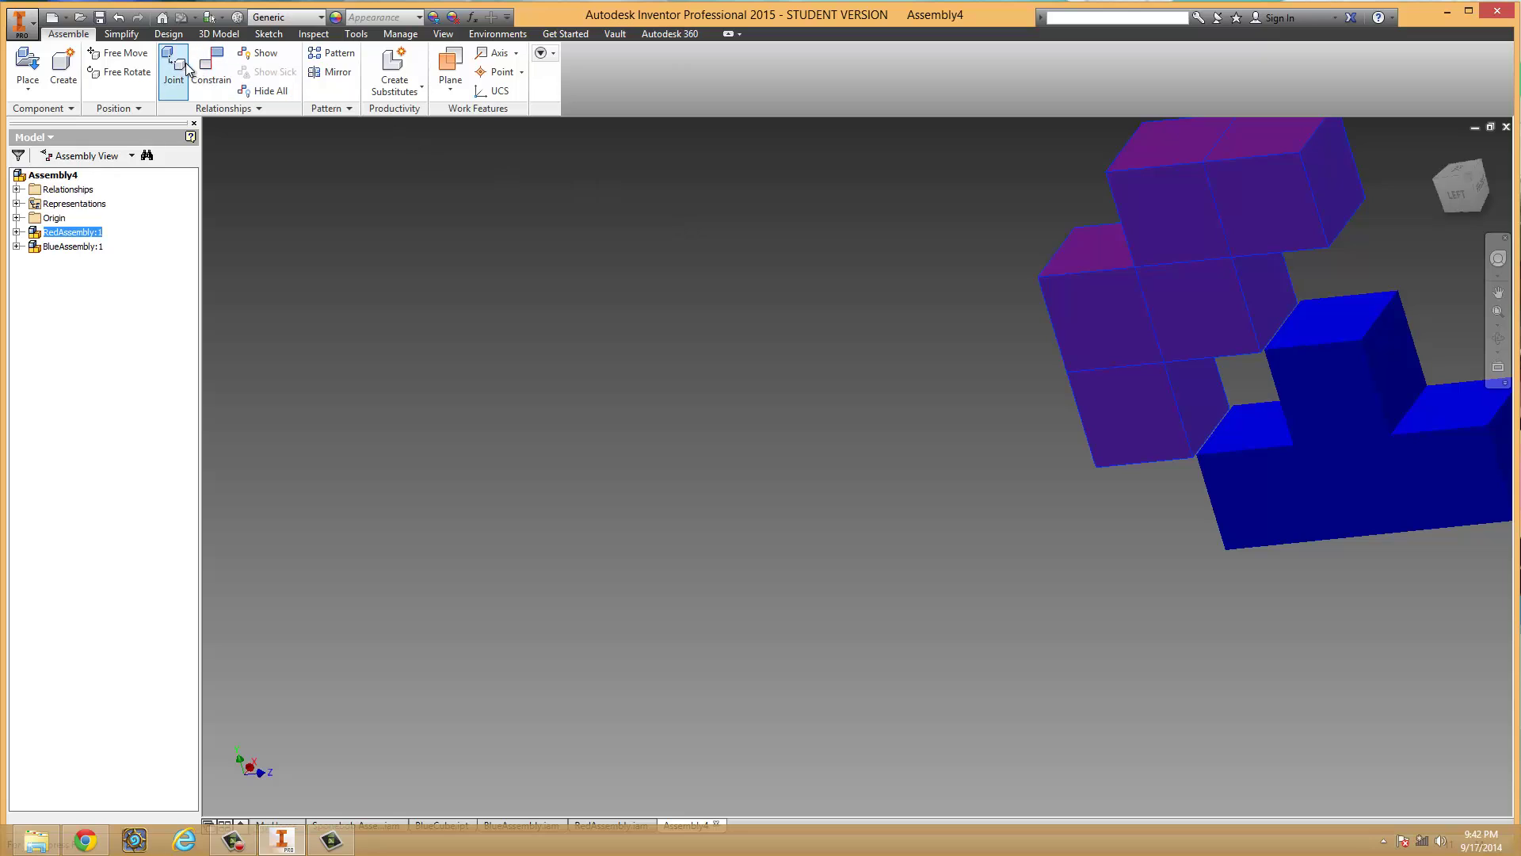
- Mate the red assembly's inner face to the adjoining blue face
click(211, 65)
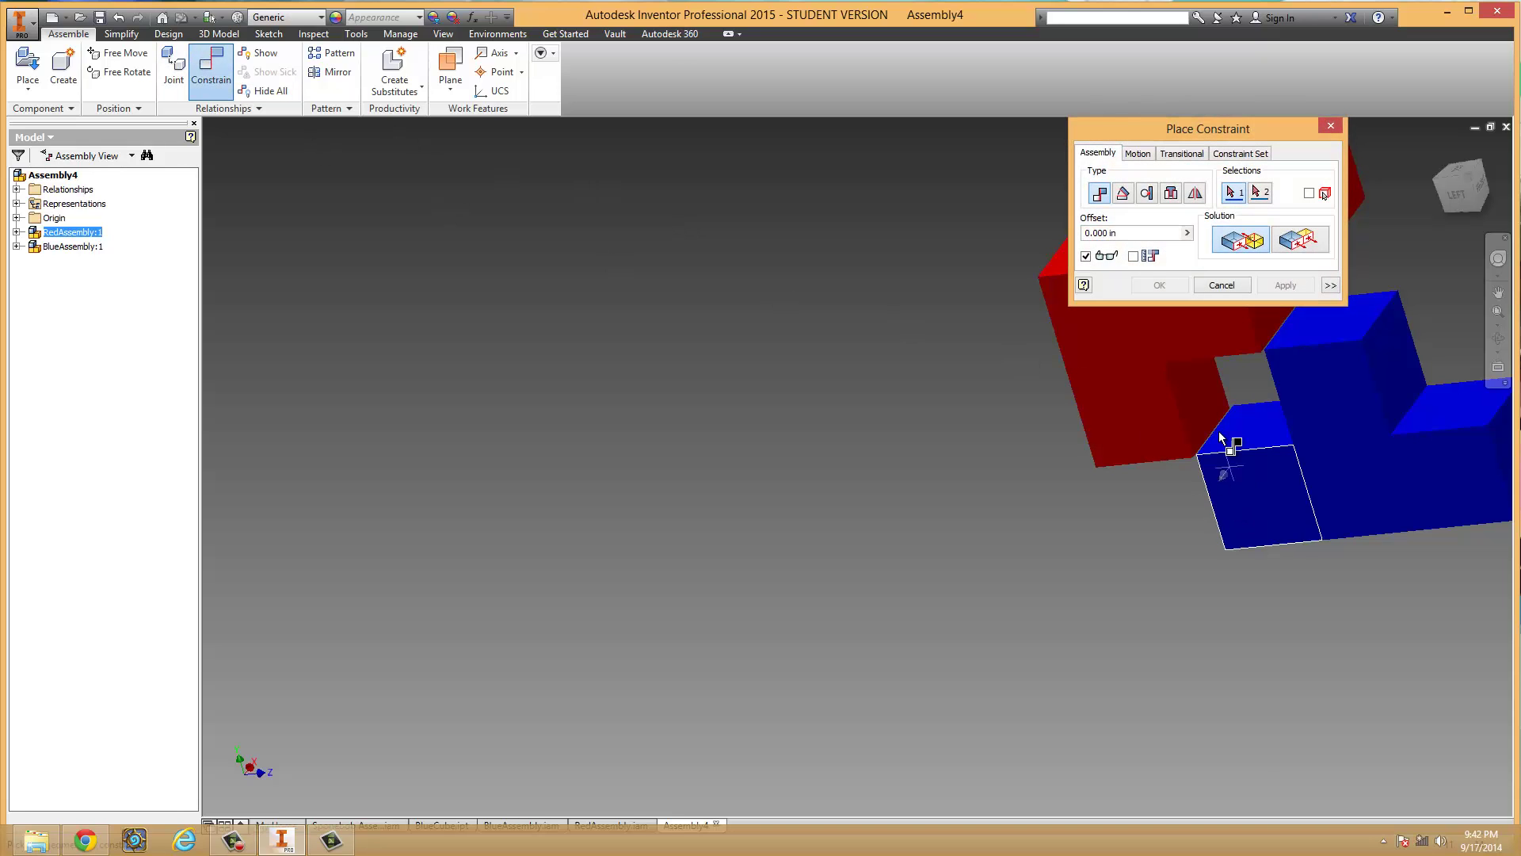
click(1208, 396)
mouse_move(1318, 416)
shift+middle_down()
mouse_move(1382, 391)
mouse_move(1301, 401)
shift+middle_up()
click(1278, 392)
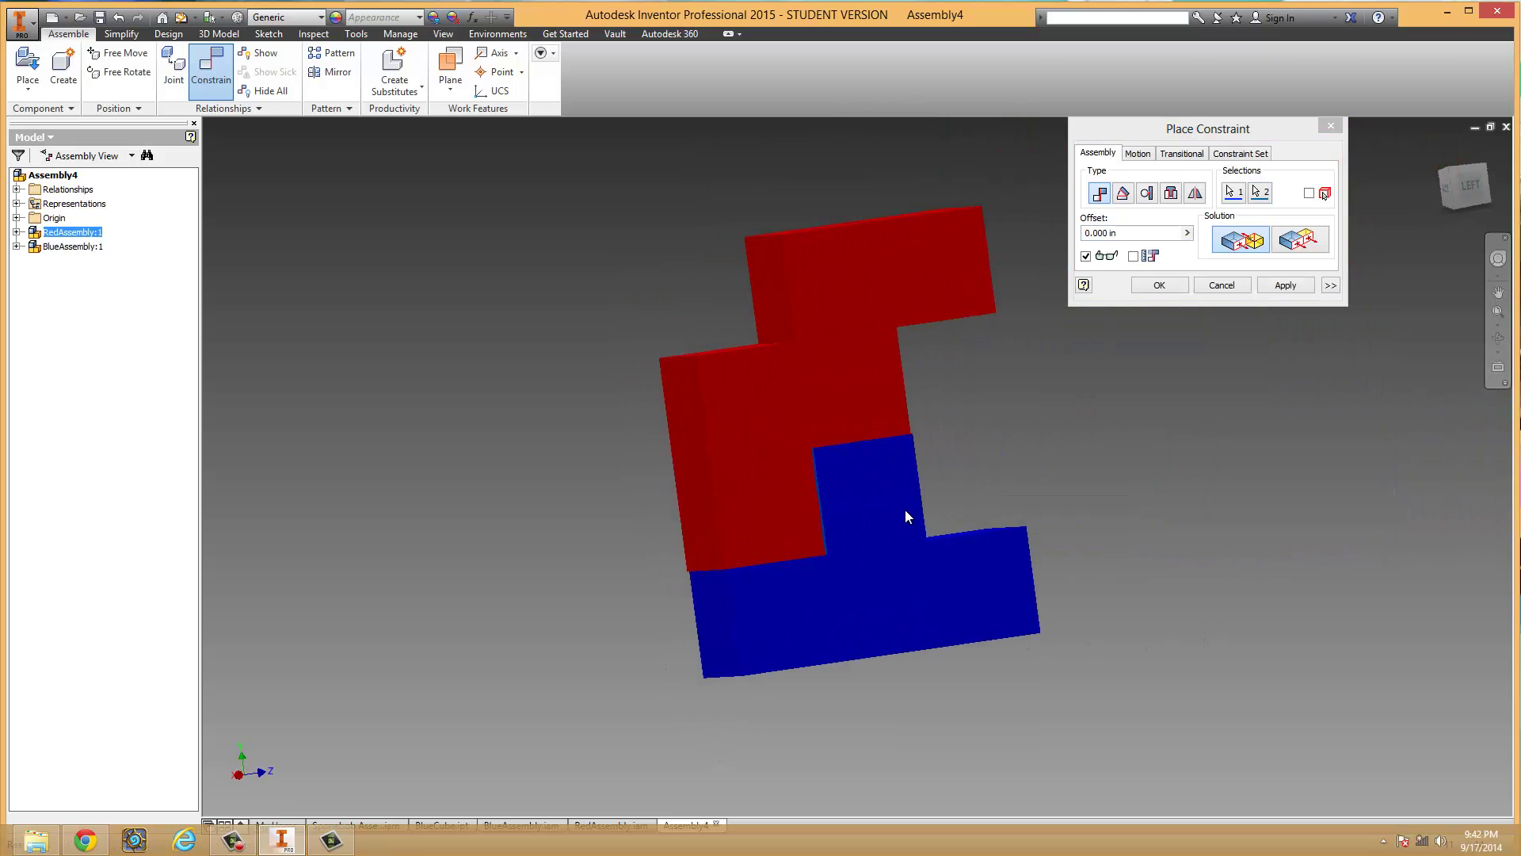
scroll(860, 500, up, 3)
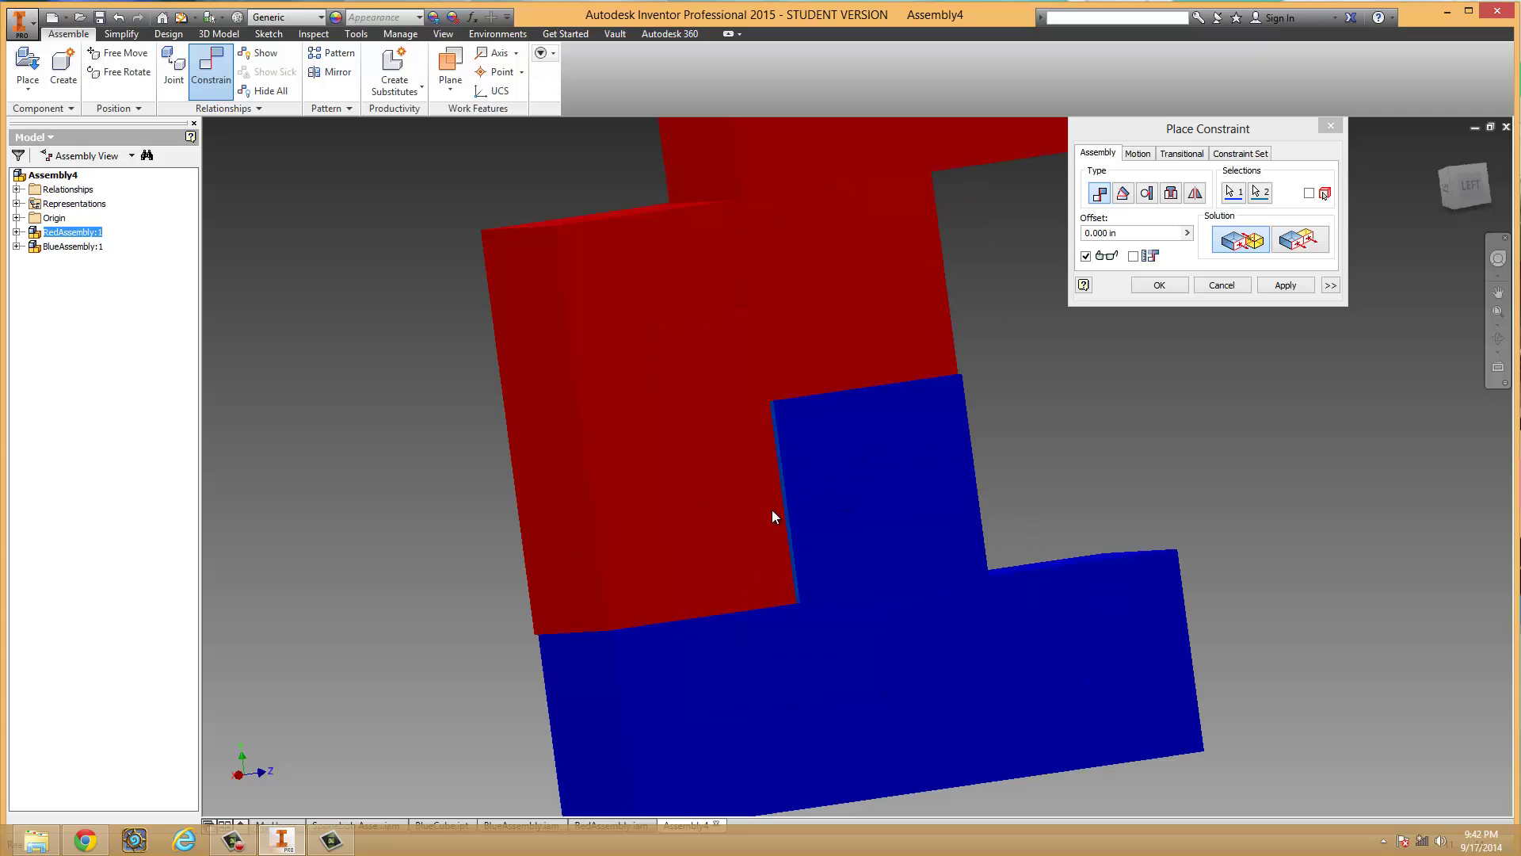
click(1290, 287)
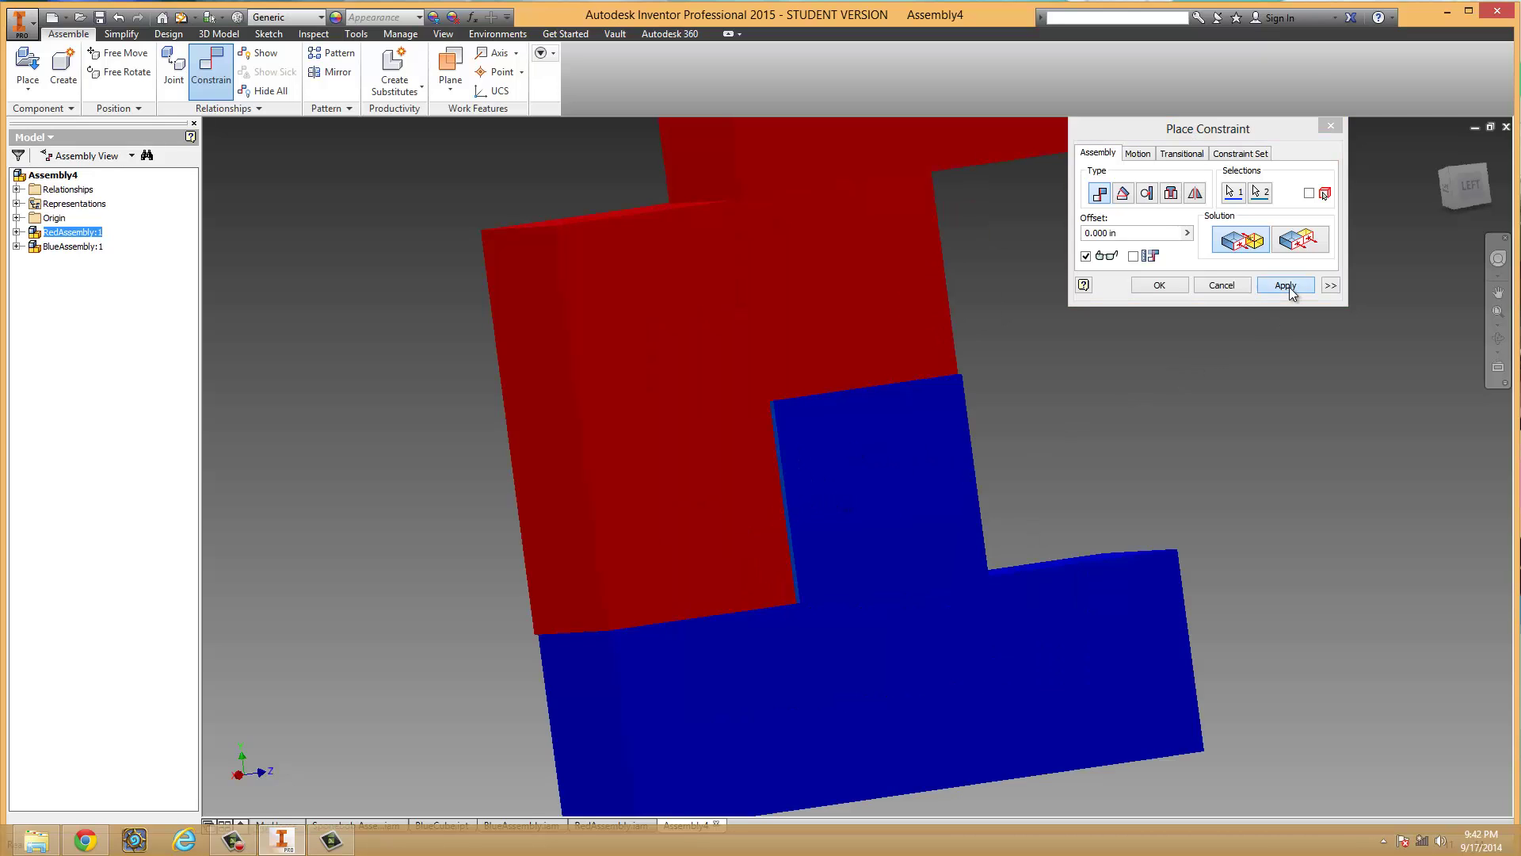
click(1230, 295)
- Drag the mated assemblies to confirm the mate holds, settling red down onto blue
scroll(873, 433, down, 3)
mouse_move(873, 433)
mouse_down()
mouse_move(702, 443)
mouse_move(854, 431)
mouse_up()
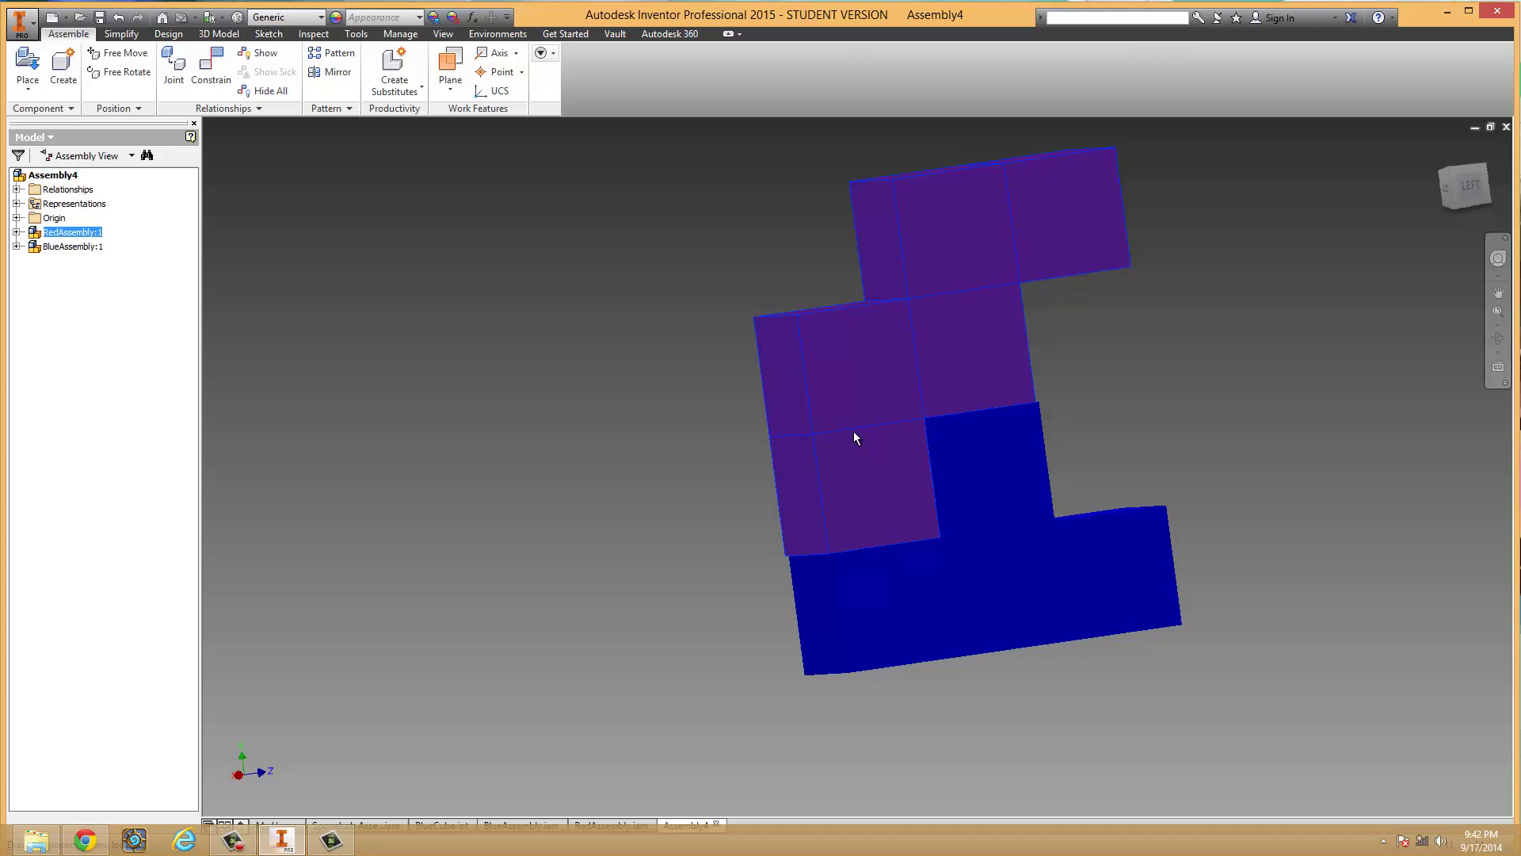
drag(903, 485, 777, 496)
shift+middle_drag(846, 378, 882, 474)
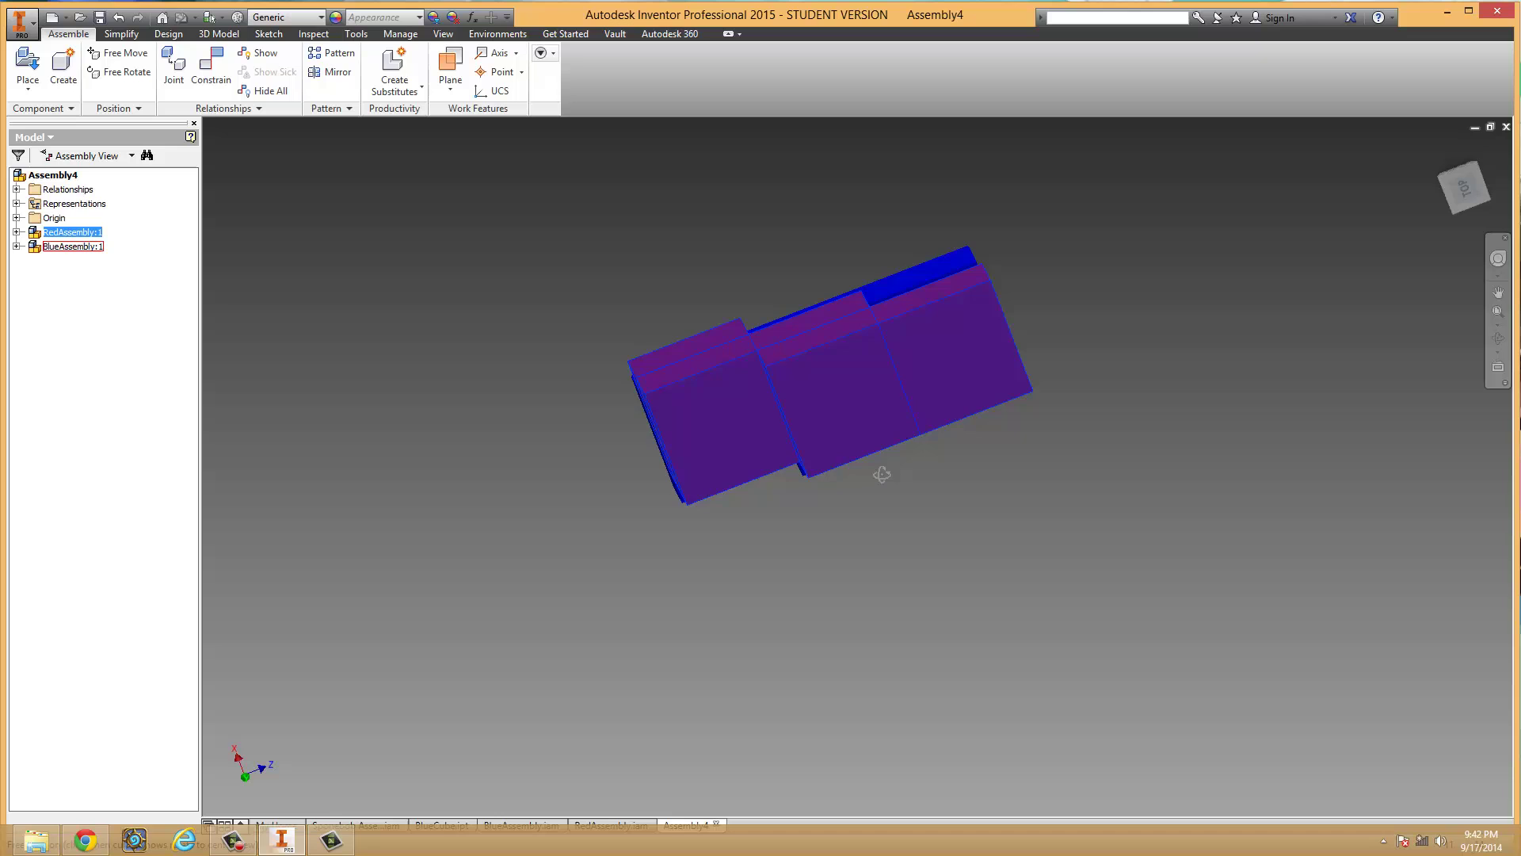
drag(856, 438, 855, 475)
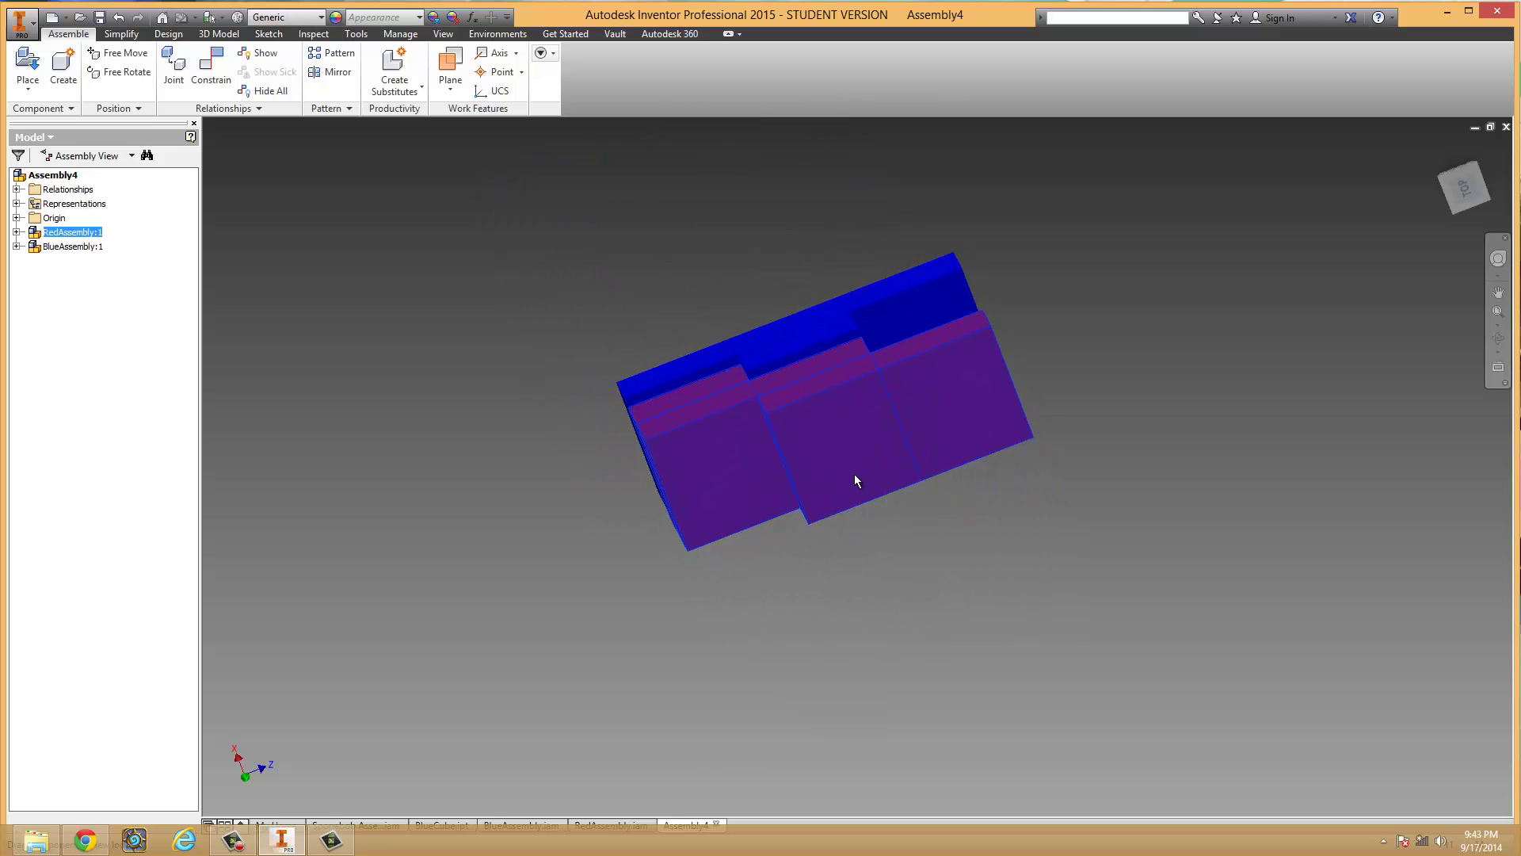
shift+middle_drag(868, 506, 1044, 534)
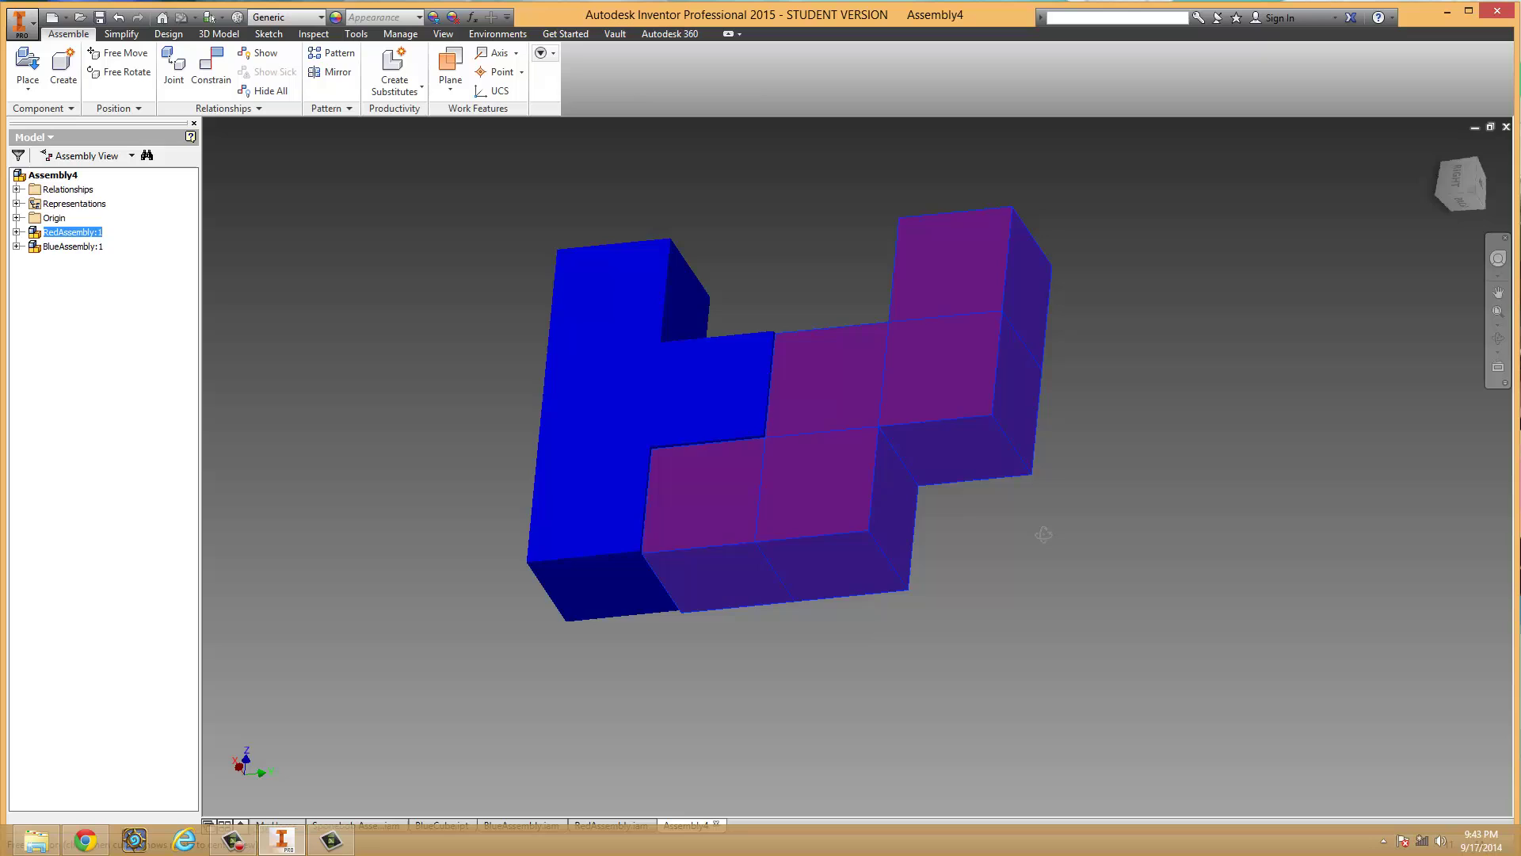
click(211, 87)
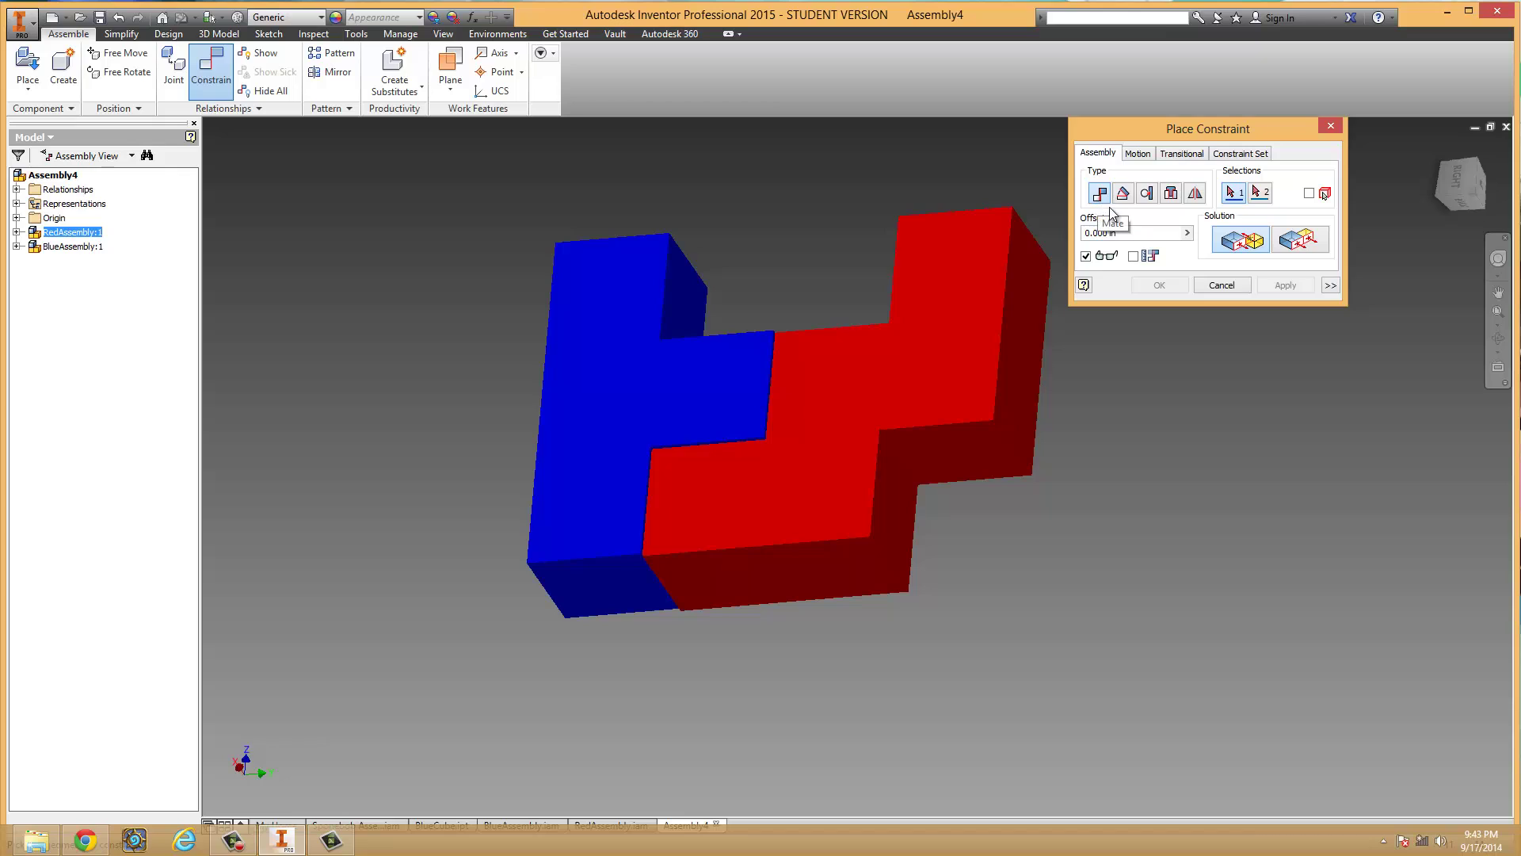
- Align the red top face flush with the blue block's top face using the Flush solution
click(1301, 252)
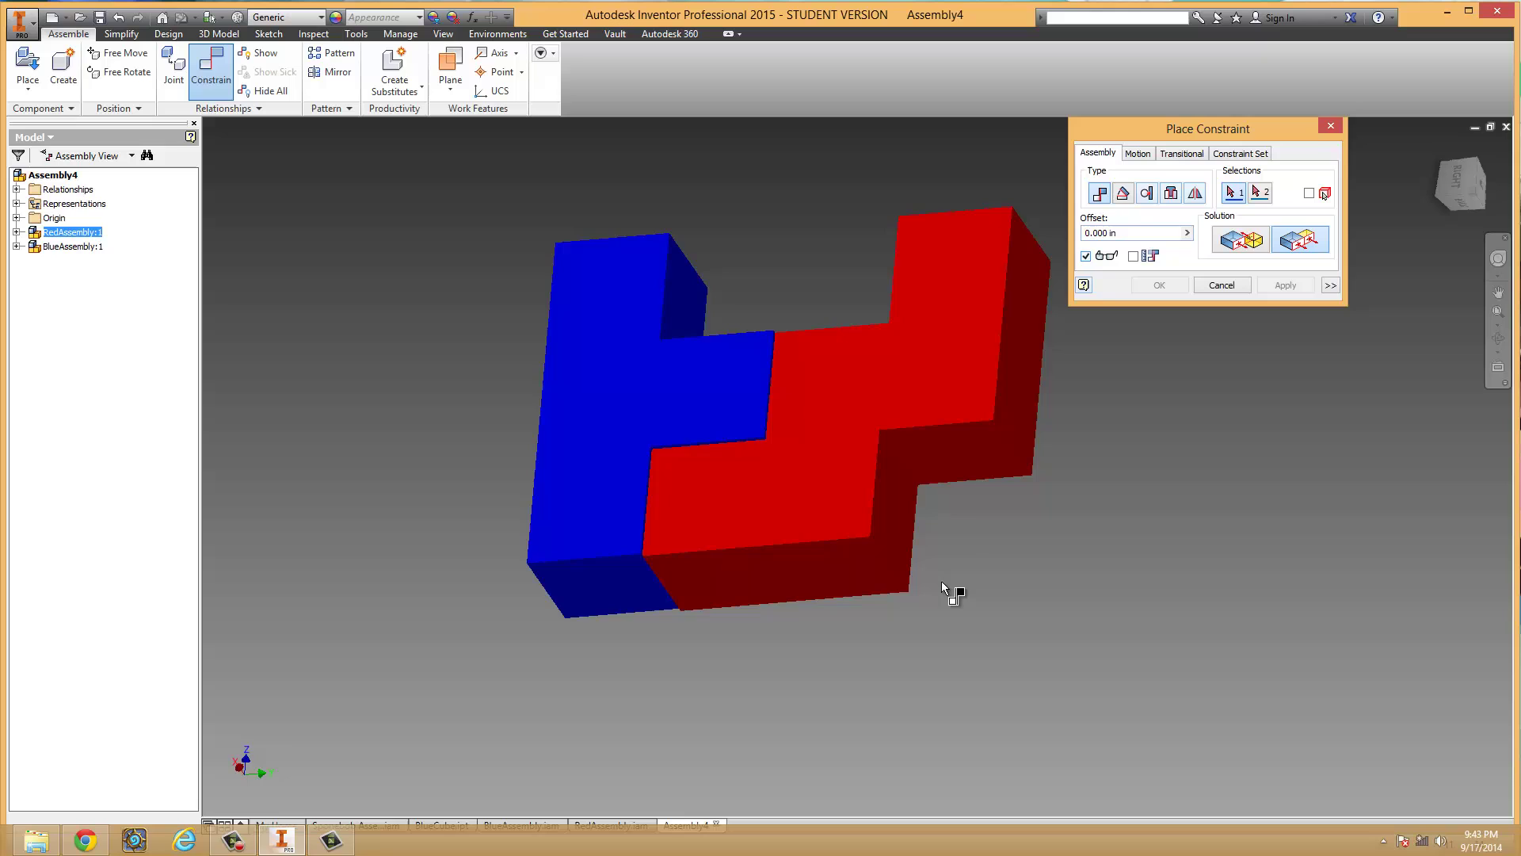
shift+middle_drag(954, 594, 733, 416)
scroll(734, 417, up, 5)
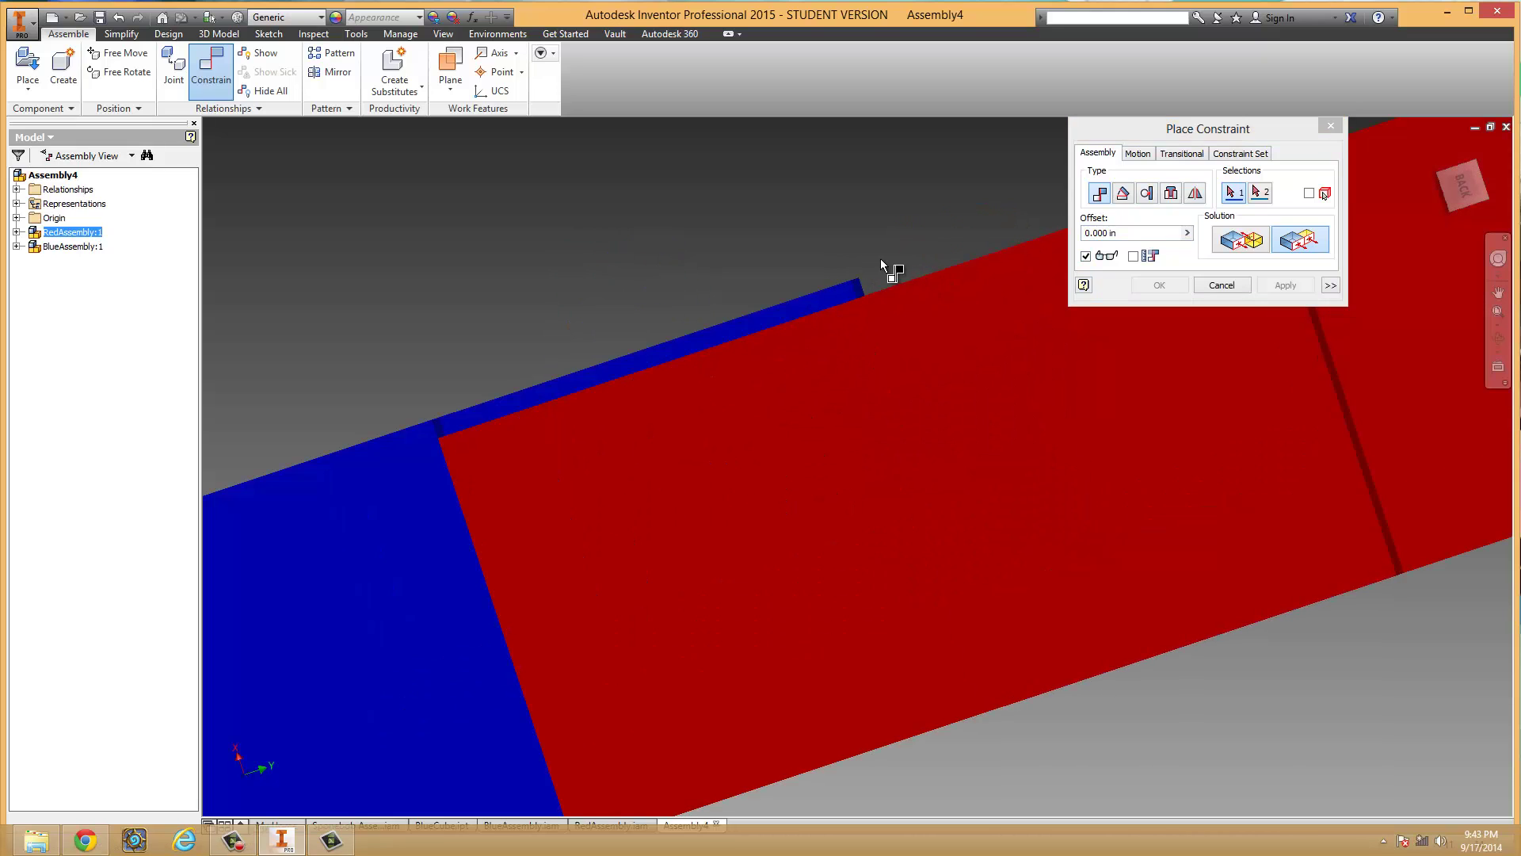
scroll(881, 258, up, 2)
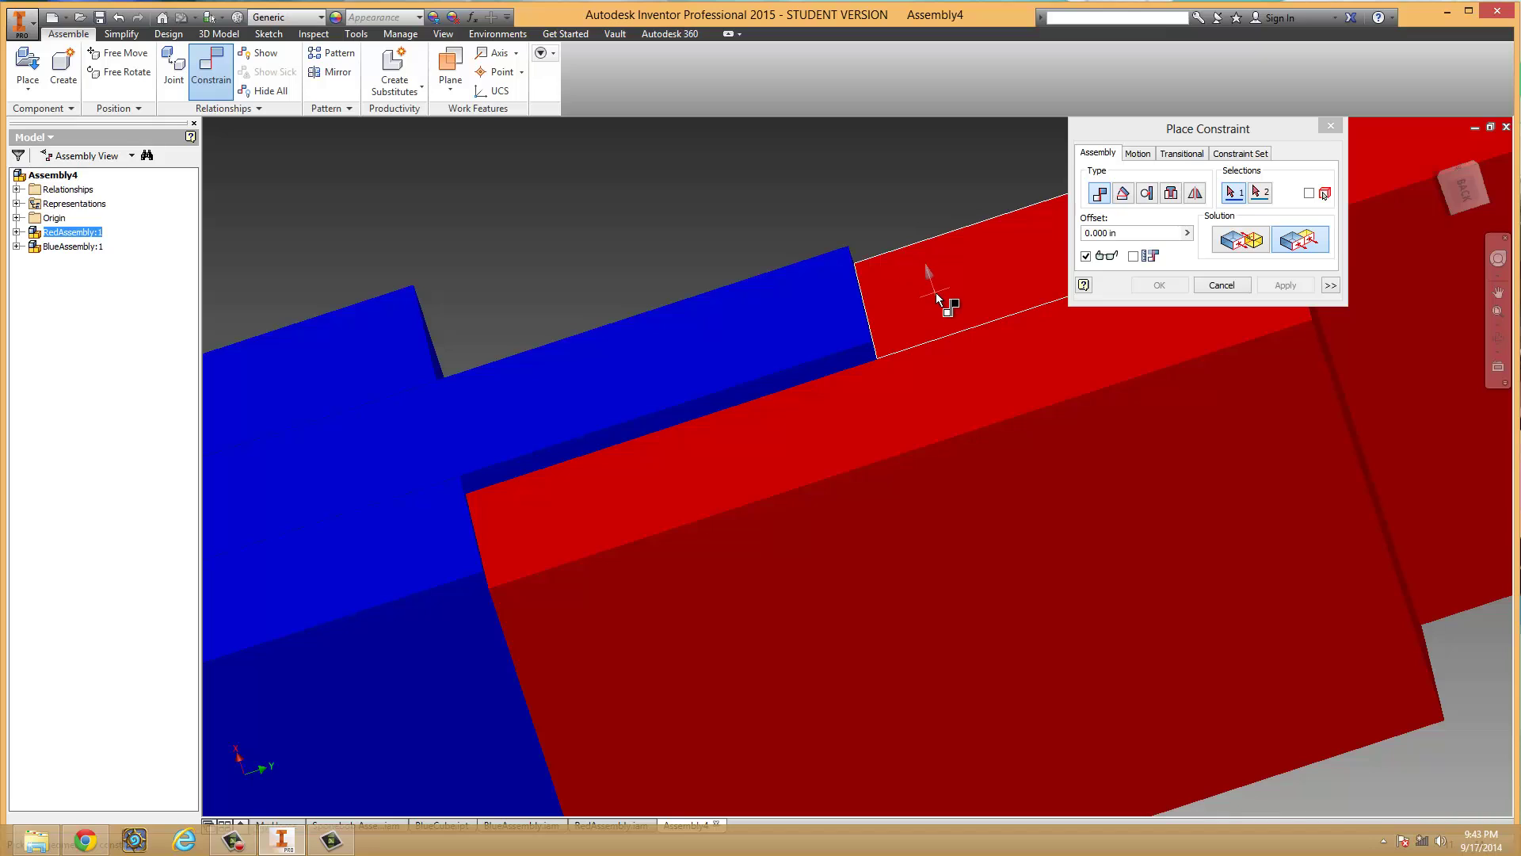
click(936, 294)
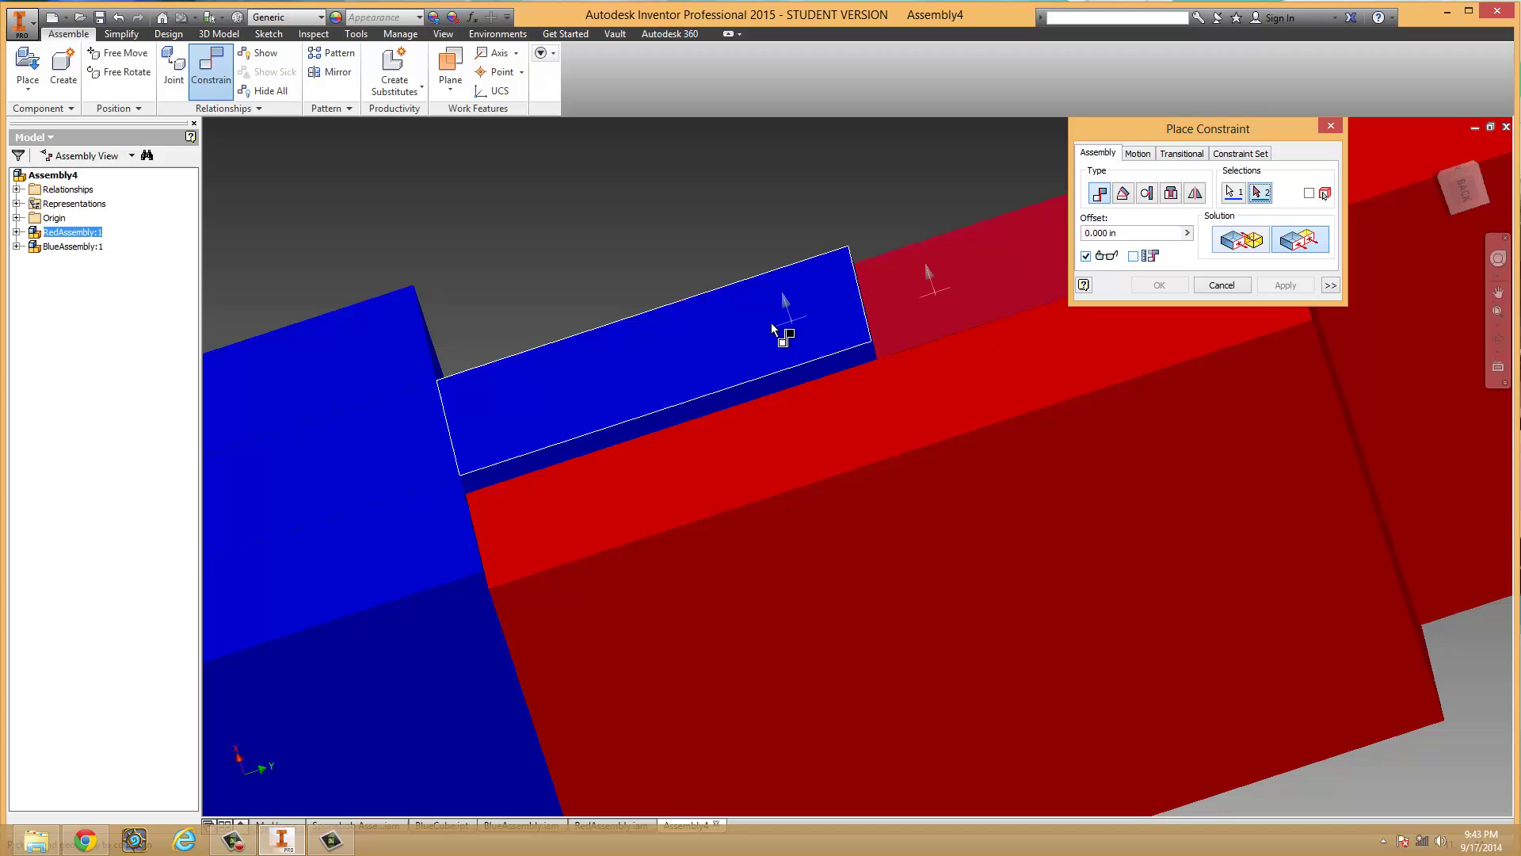
click(721, 332)
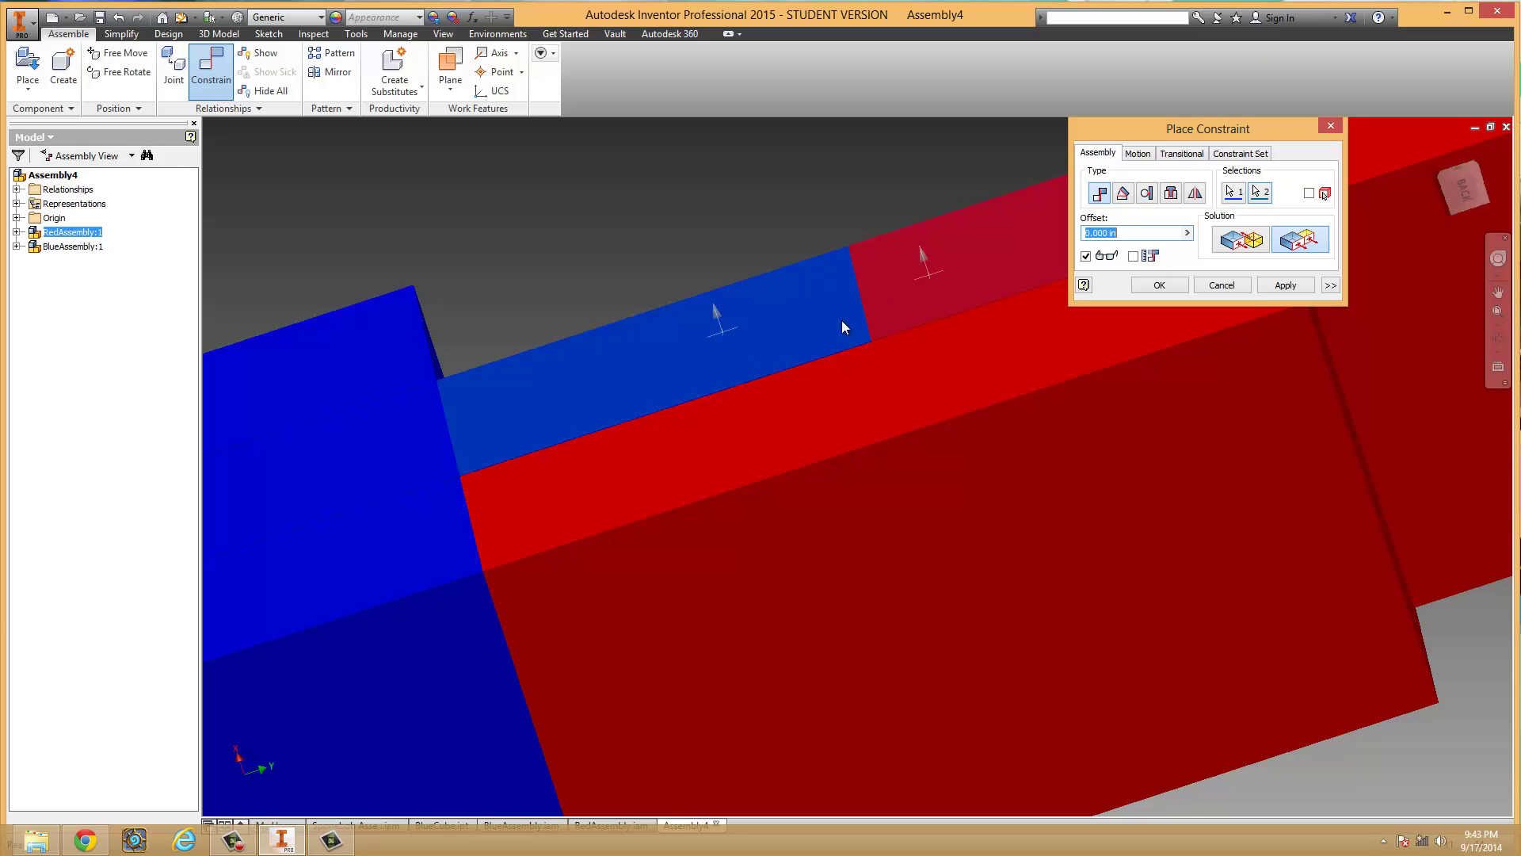
click(1286, 290)
click(1221, 285)
key(F6)
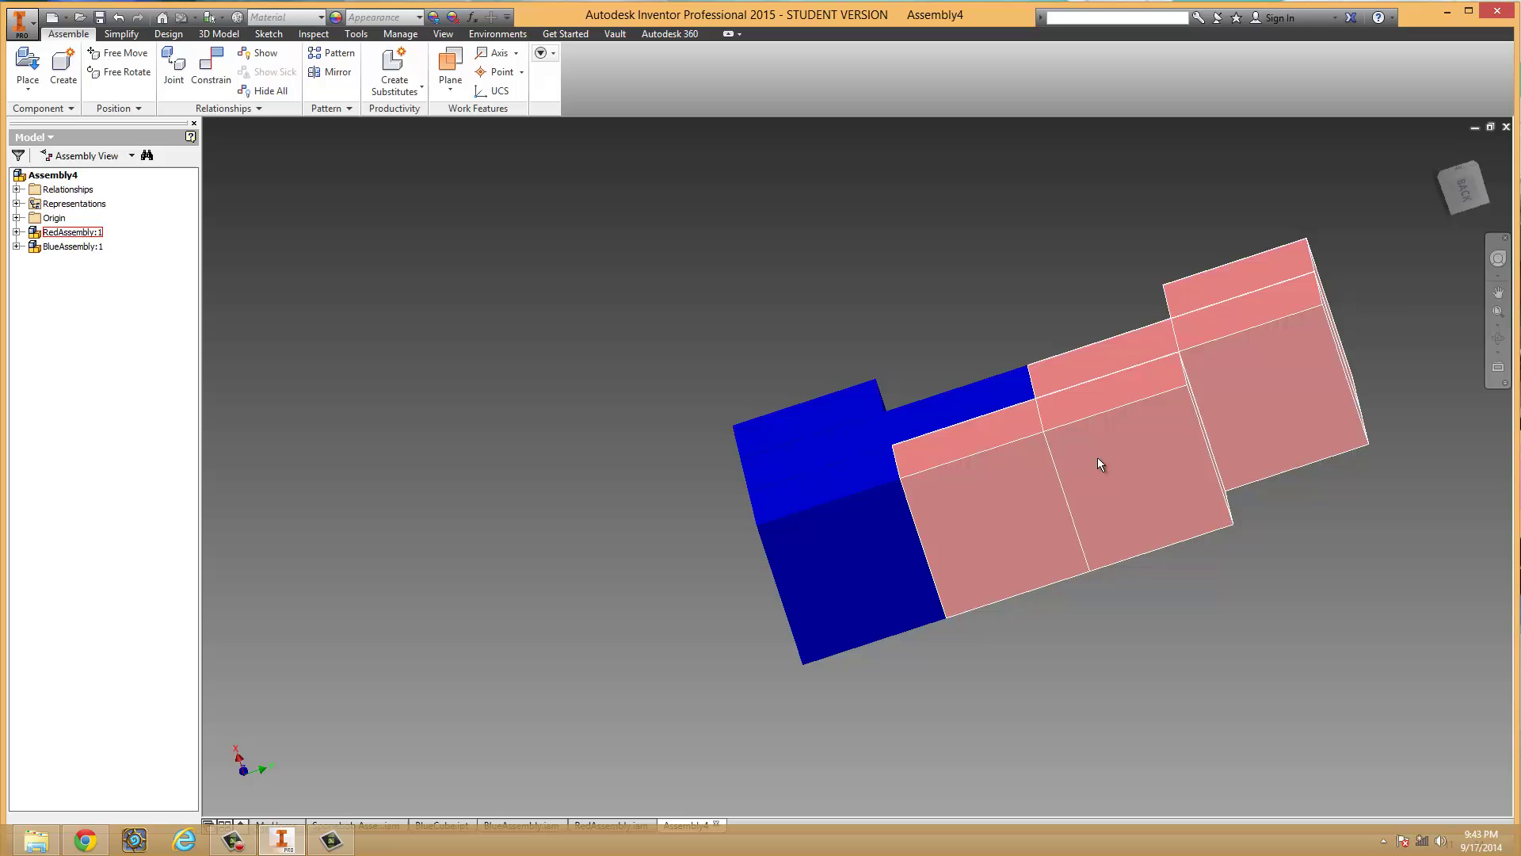
drag(1084, 416, 988, 631)
shift+middle_drag(988, 630, 950, 578)
click(824, 339)
shift+middle_drag(1012, 510, 934, 441)
shift+middle_drag(1050, 552, 1120, 527)
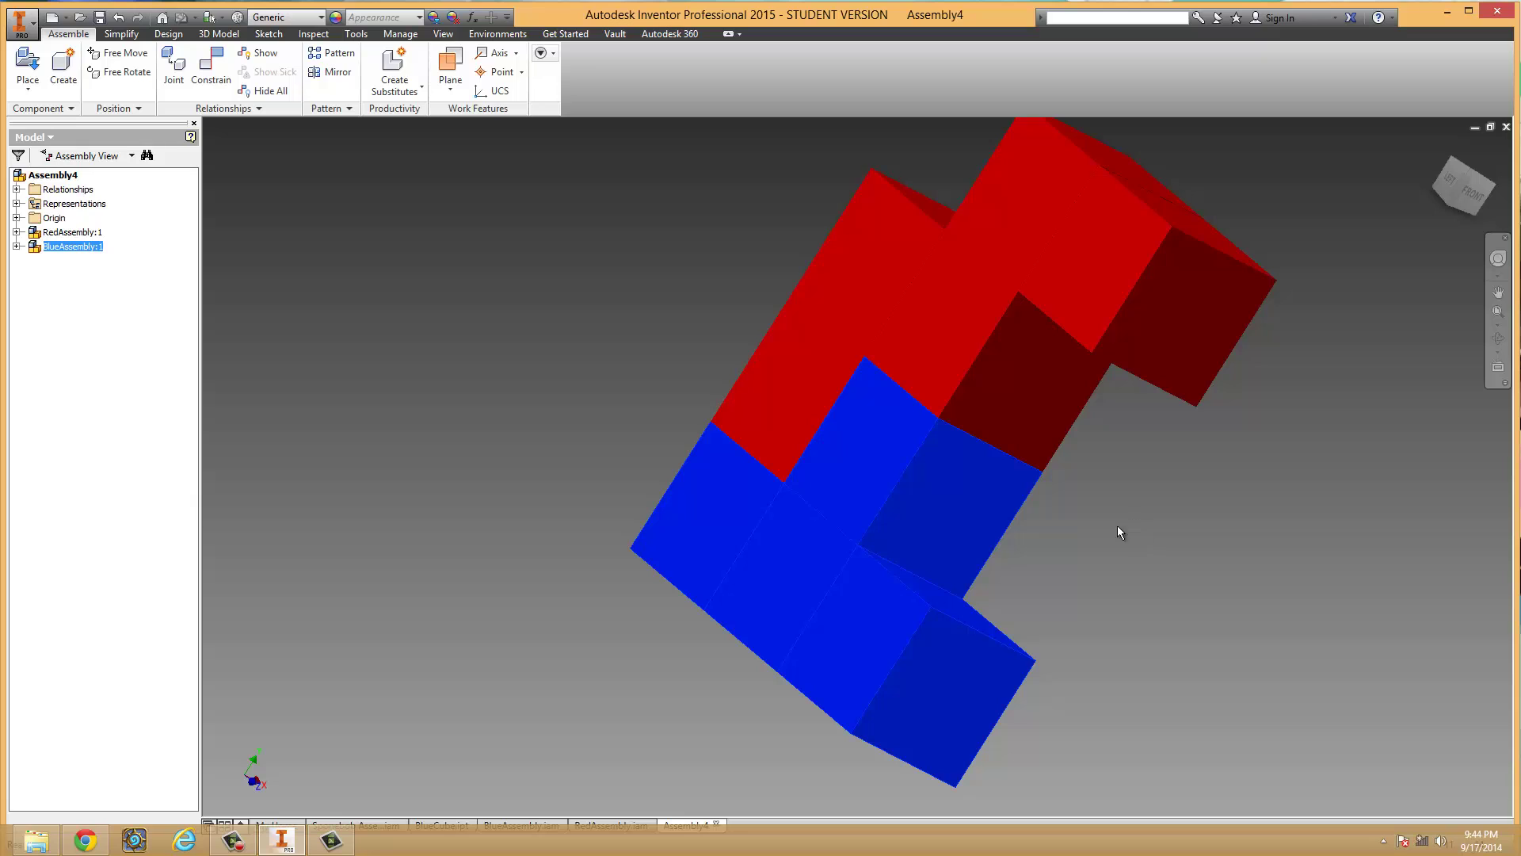
middle_drag(1118, 526, 1009, 549)
scroll(985, 553, down, 3)
scroll(986, 553, up, 5)
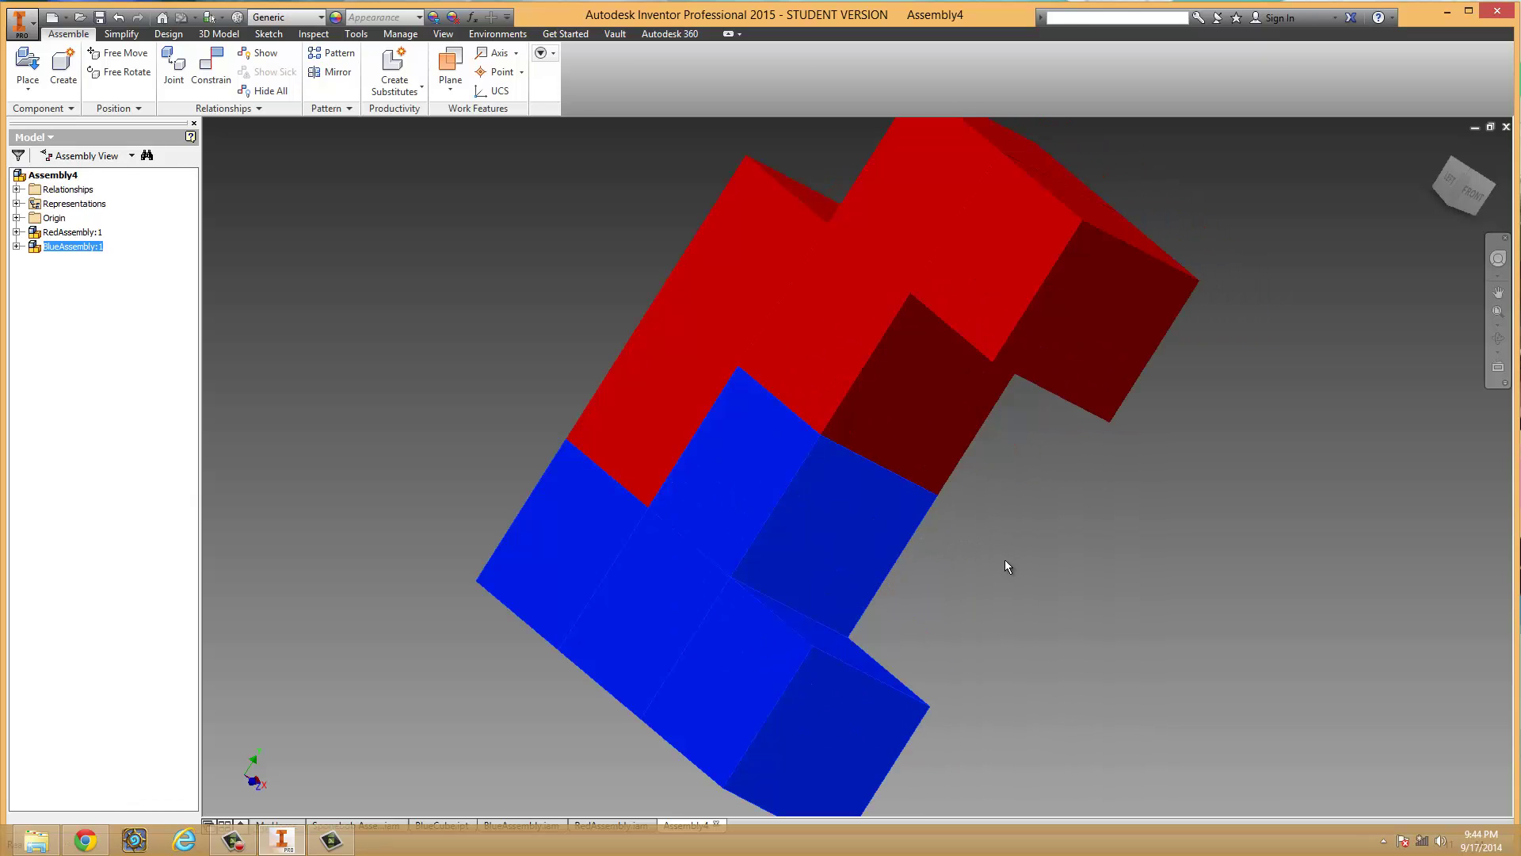
click(211, 67)
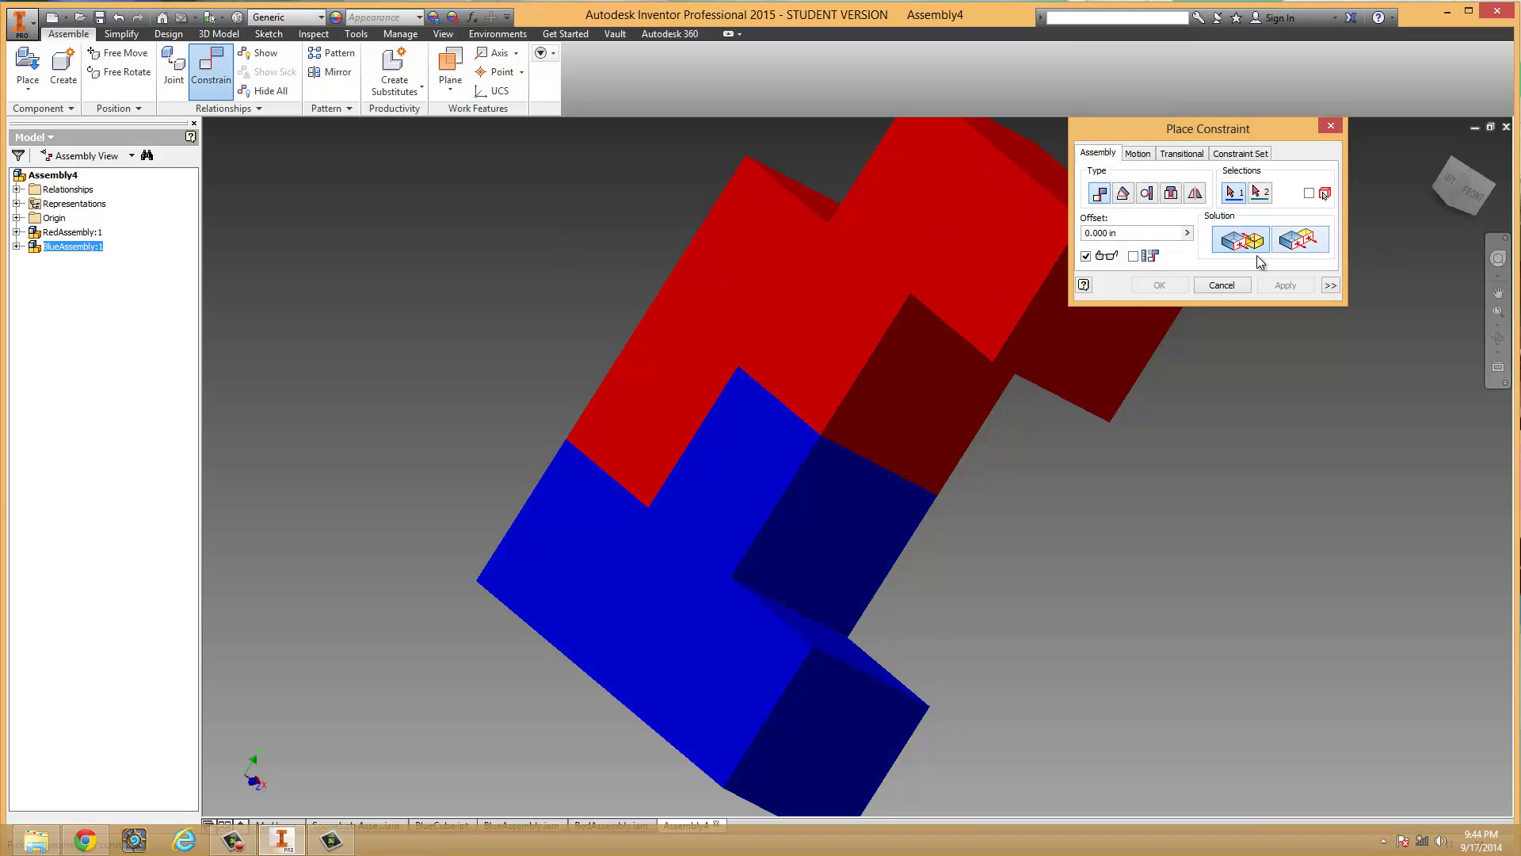
click(1222, 286)
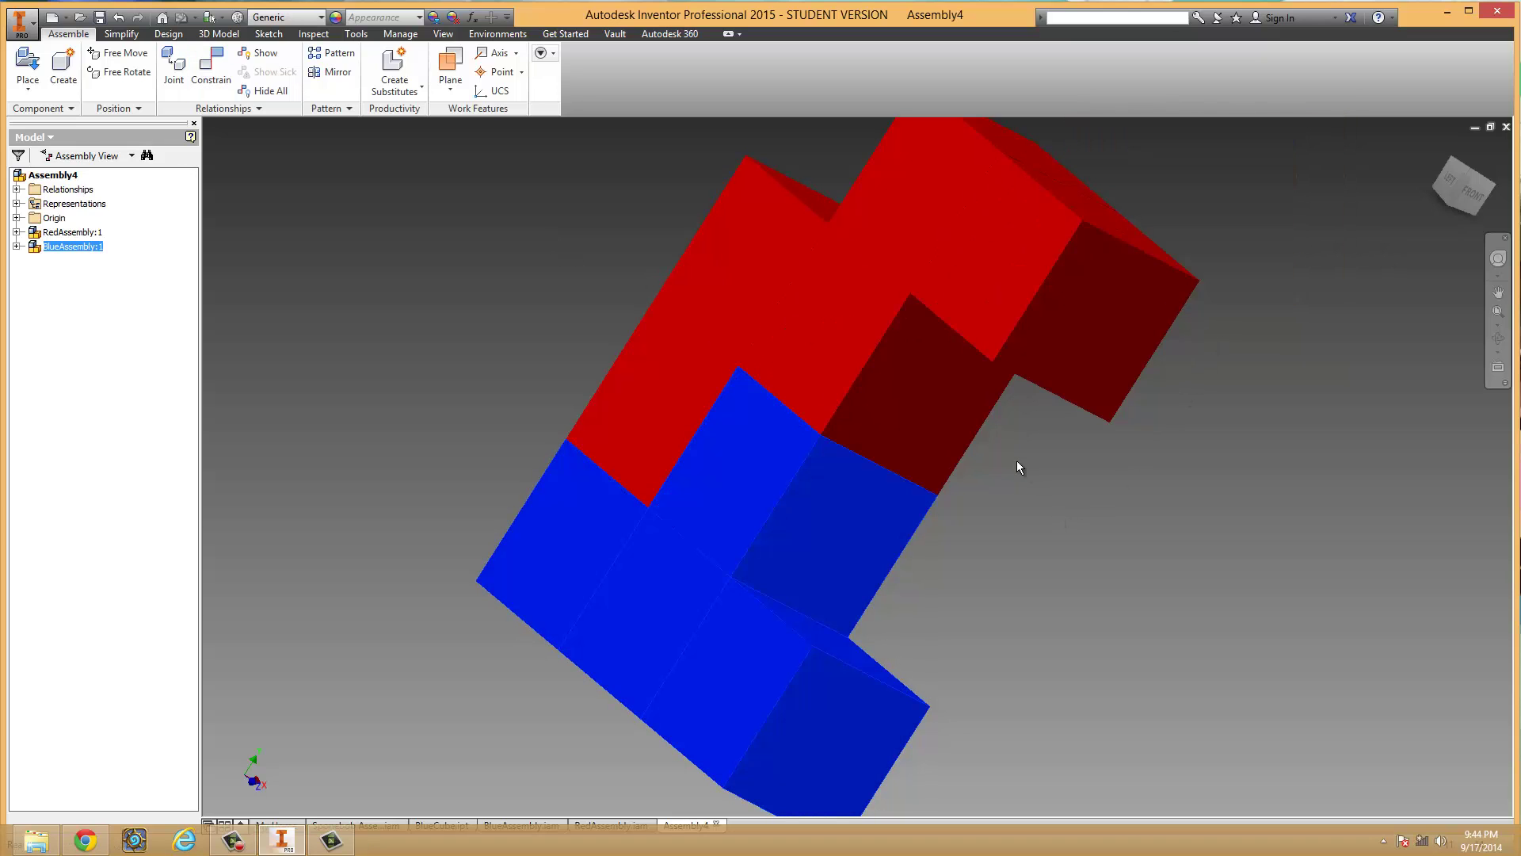
scroll(1070, 515, up, 2)
scroll(1046, 532, down, 3)
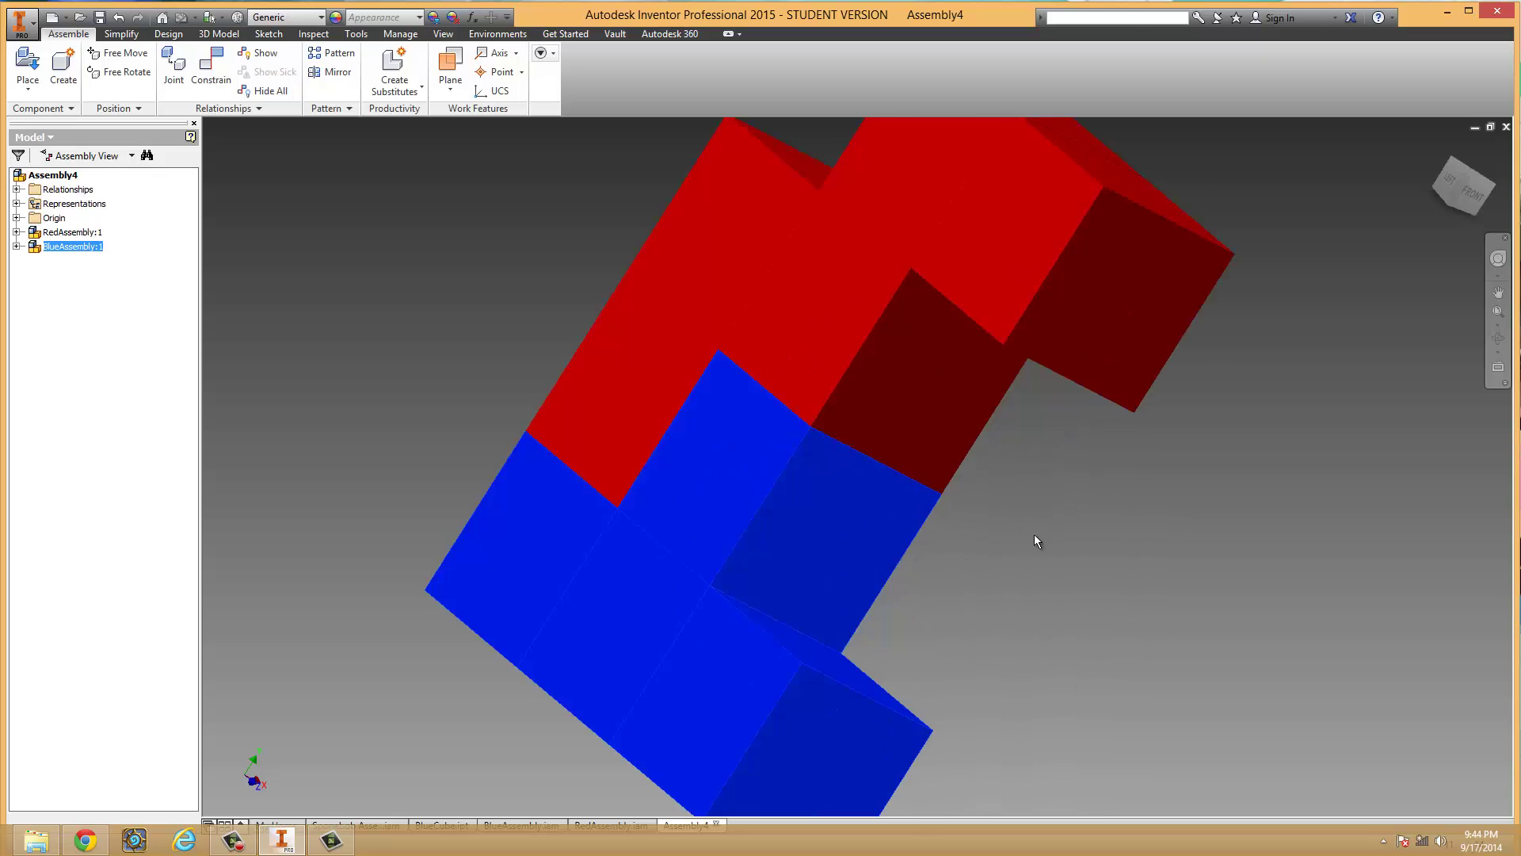
scroll(1022, 536, up, 1)
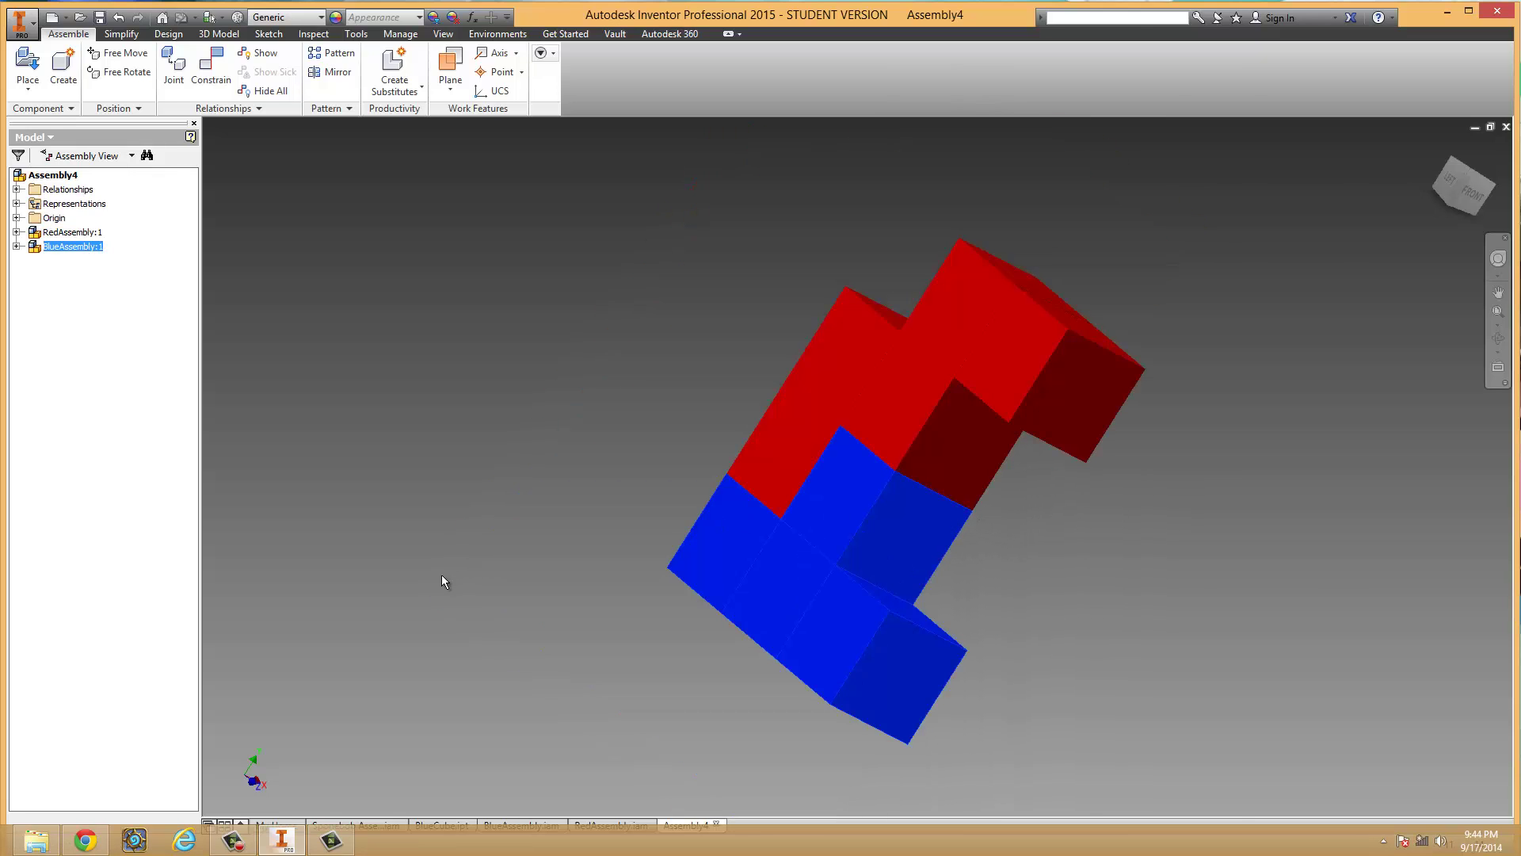